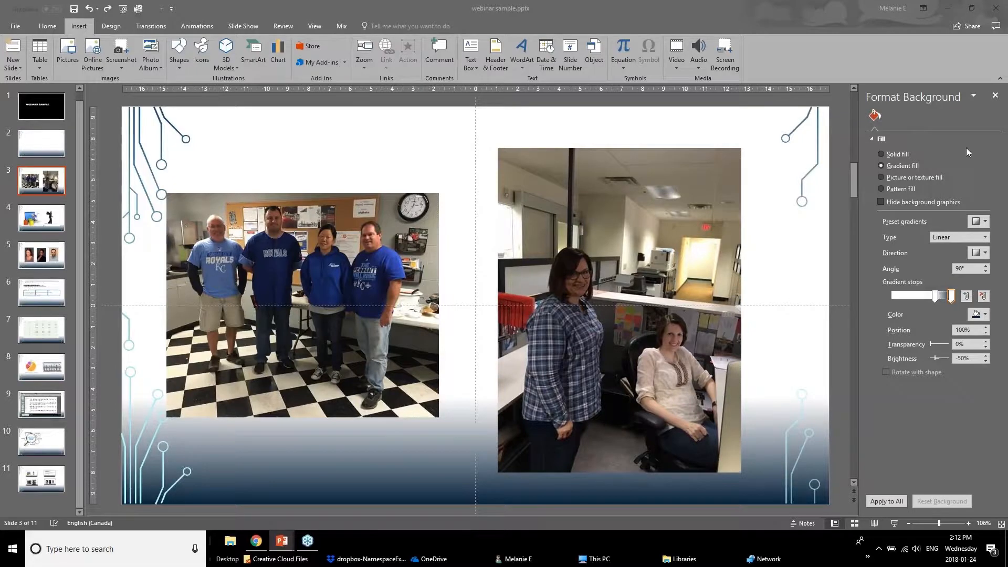
Close the background formatting settings and brighten the group photo on slide 3 with a brightness/contrast correction preset
{"action": "left_click", "coordinate": [995, 96]}
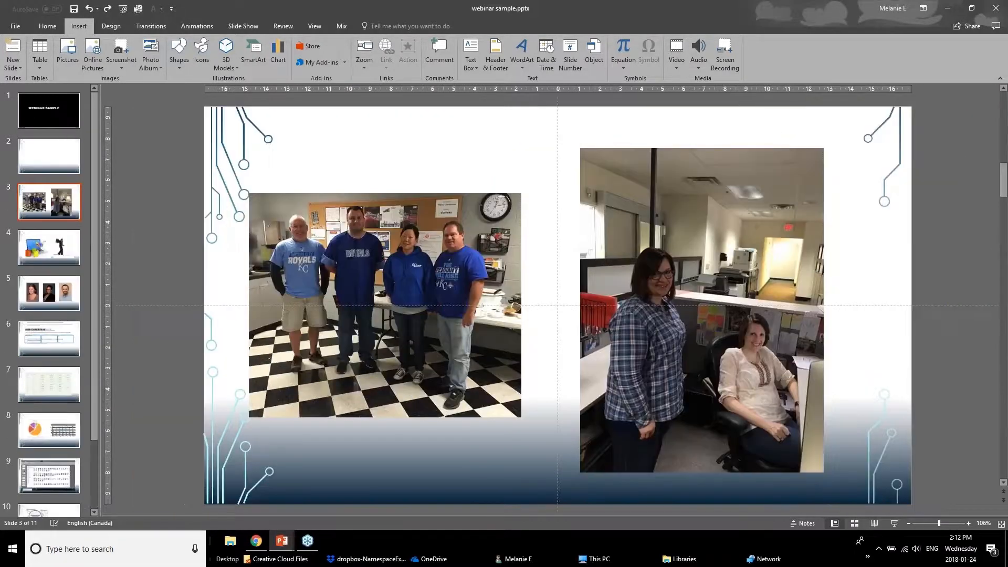
{"action": "left_click", "coordinate": [402, 278]}
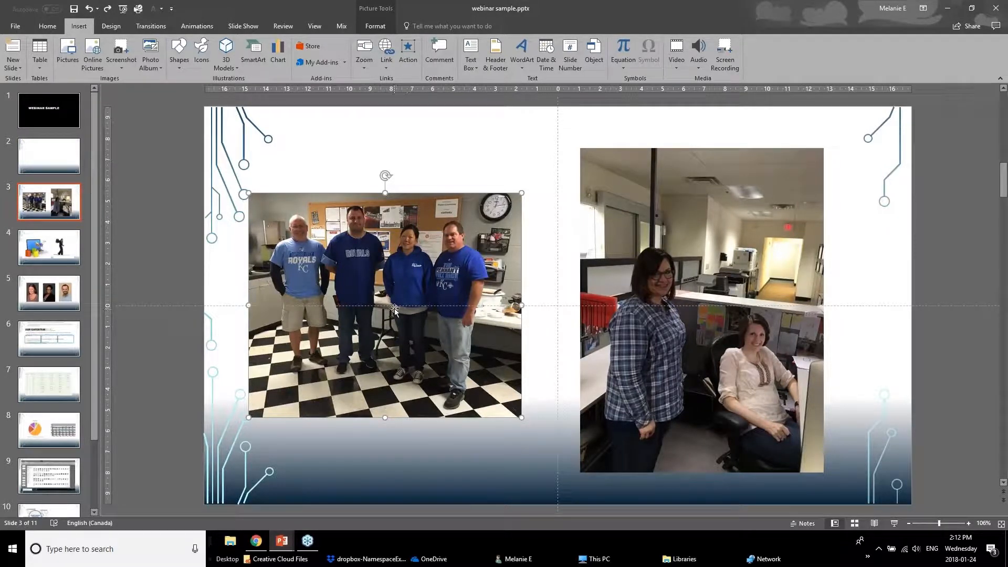
{"action": "left_click", "coordinate": [377, 9]}
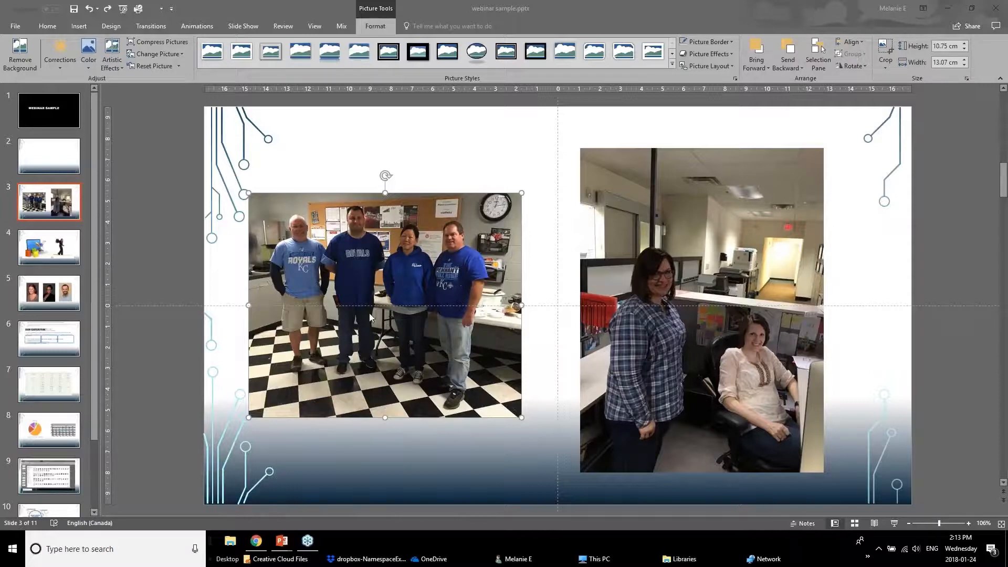
{"action": "left_click", "coordinate": [59, 61]}
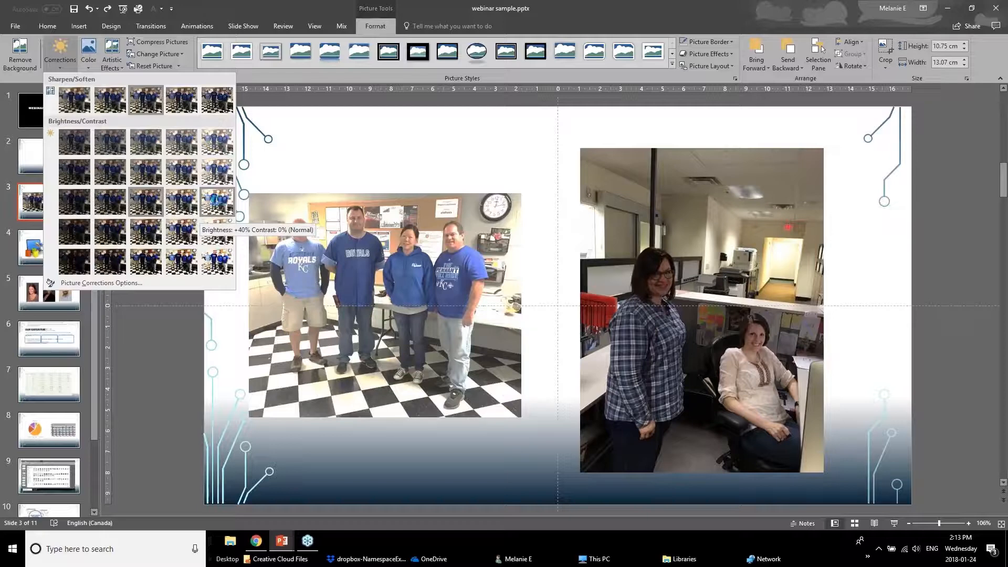
{"action": "left_click", "coordinate": [217, 205]}
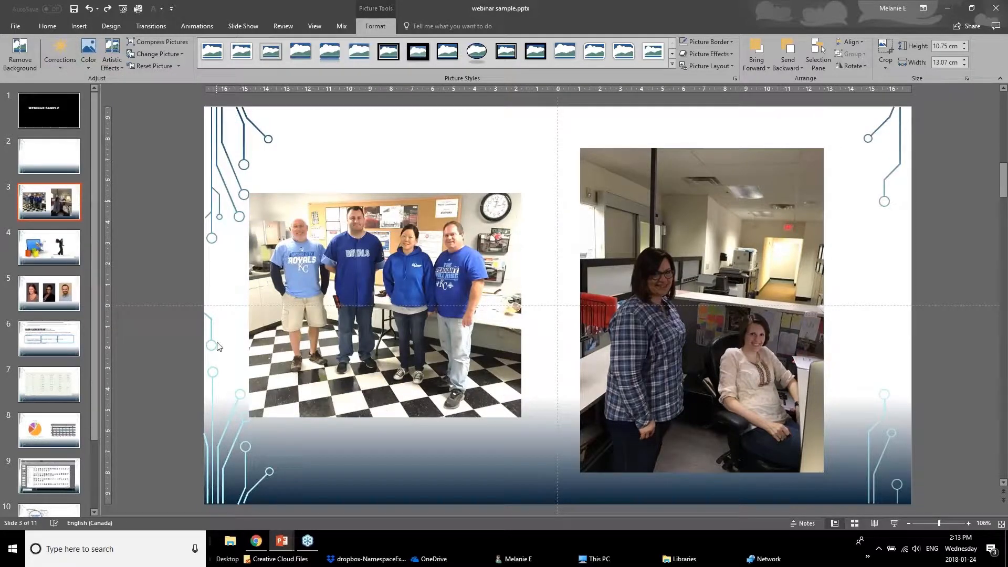
Mute the group photo's colours by applying the second-lowest color saturation preset
{"action": "left_click", "coordinate": [392, 324]}
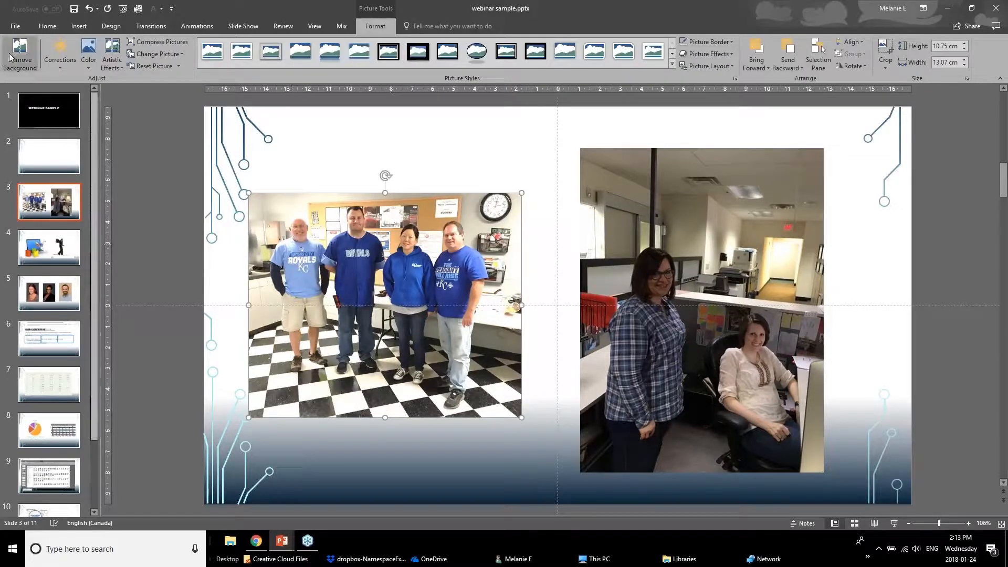
{"action": "left_click", "coordinate": [87, 56]}
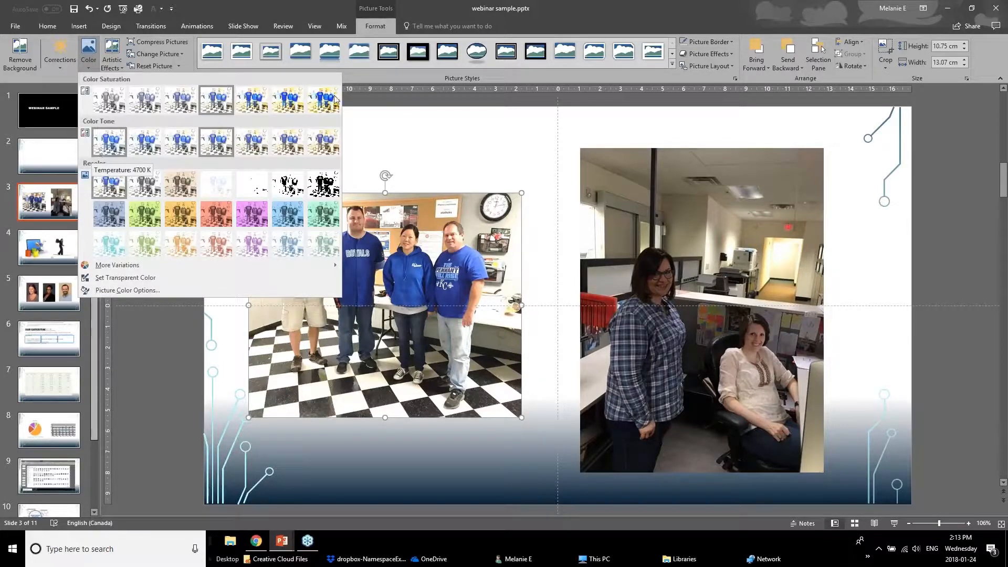
{"action": "left_click", "coordinate": [141, 102]}
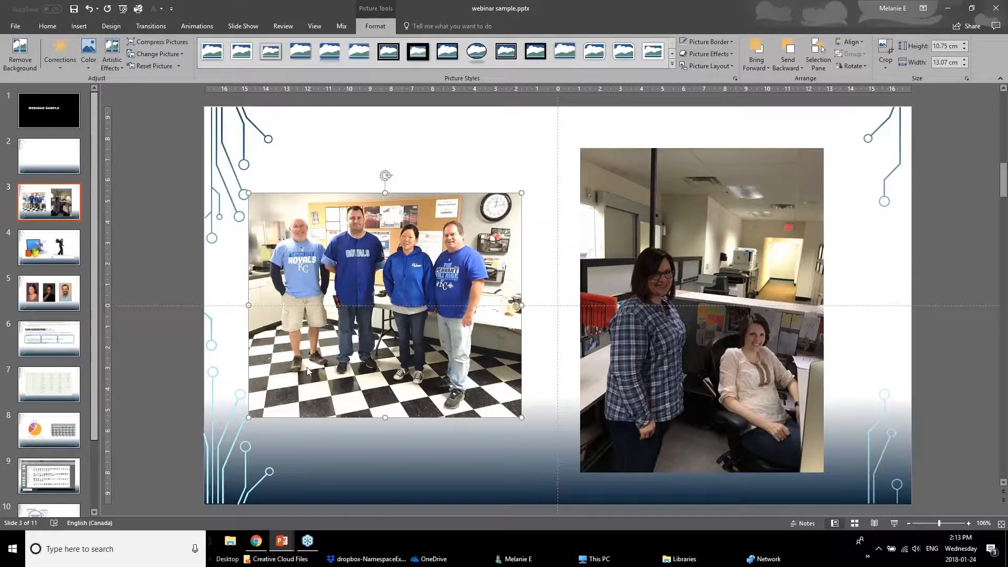
{"action": "left_click", "coordinate": [169, 373]}
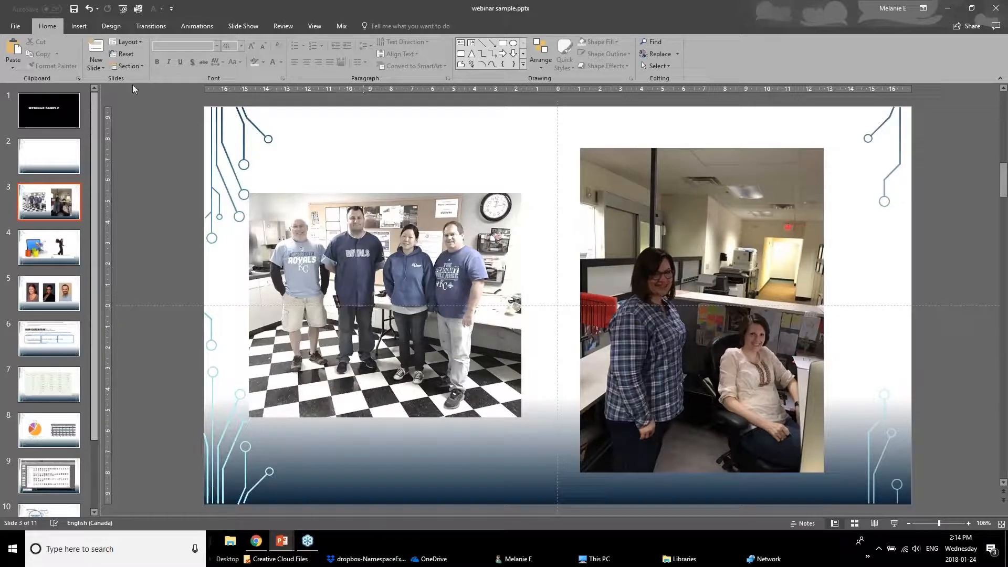
Brighten the office photo of the two women with a brightness/contrast correction preset
{"action": "left_click", "coordinate": [708, 298]}
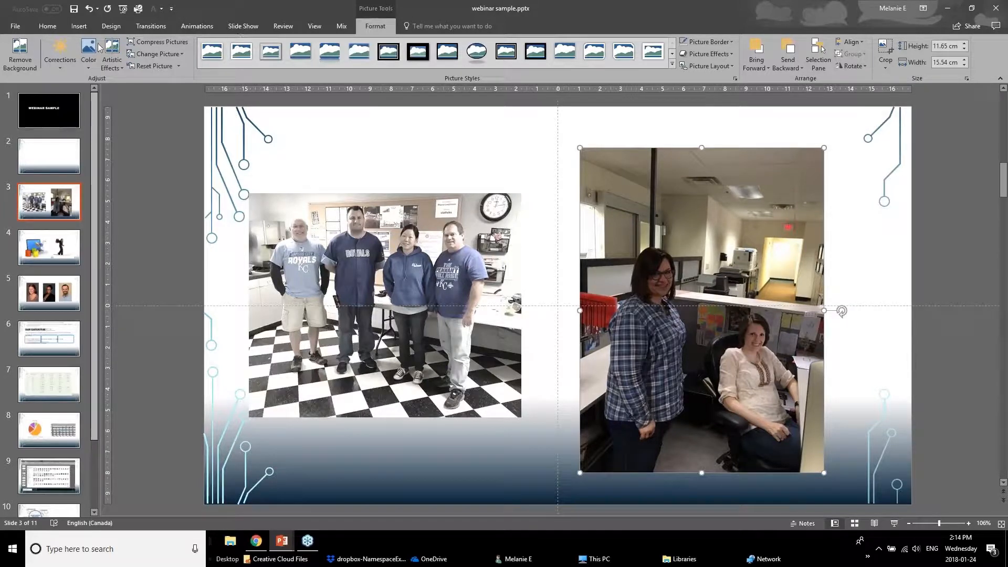
{"action": "left_click", "coordinate": [49, 66]}
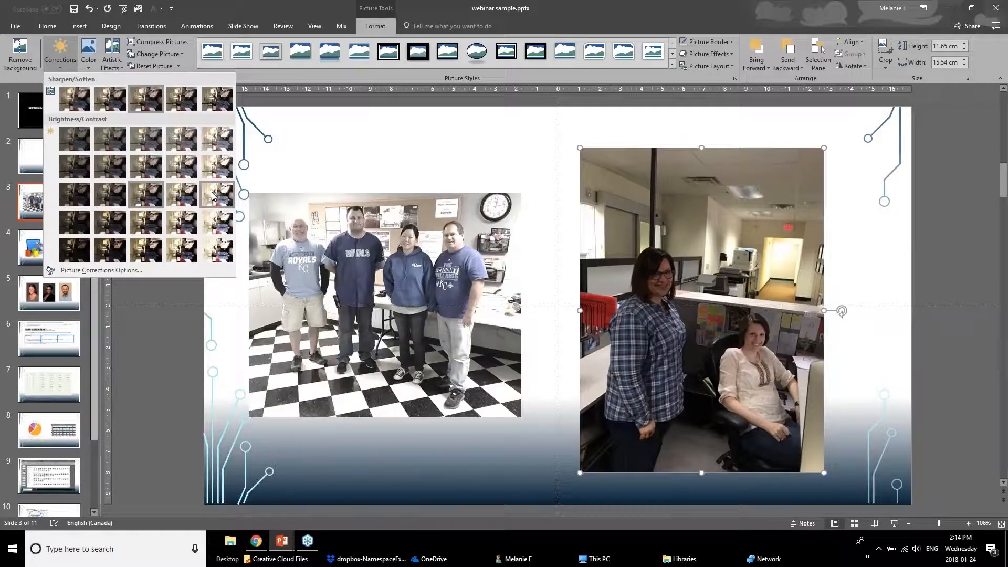
{"action": "left_click", "coordinate": [181, 195]}
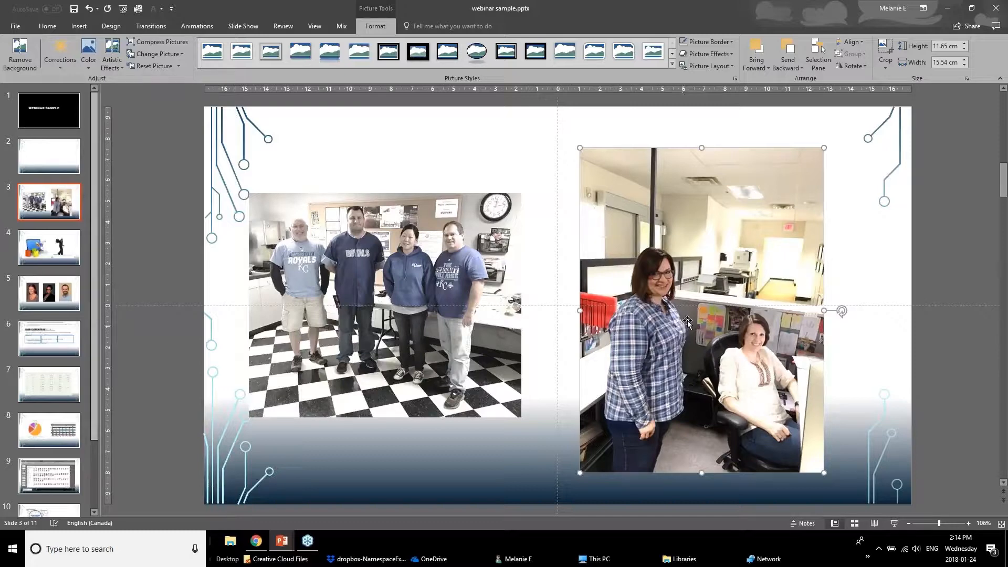
Crop the office photo's ceiling, lower part and left edge to frame the two women at about 9.95 by 7.9 cm
{"action": "left_click", "coordinate": [885, 50]}
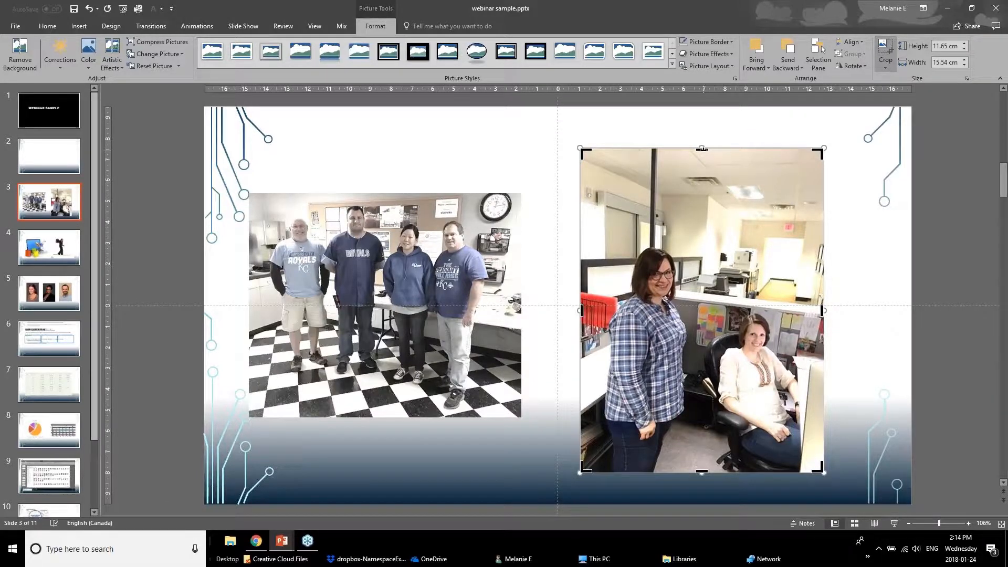
{"action": "left_click_drag", "start_coordinate": [702, 149], "coordinate": [710, 243]}
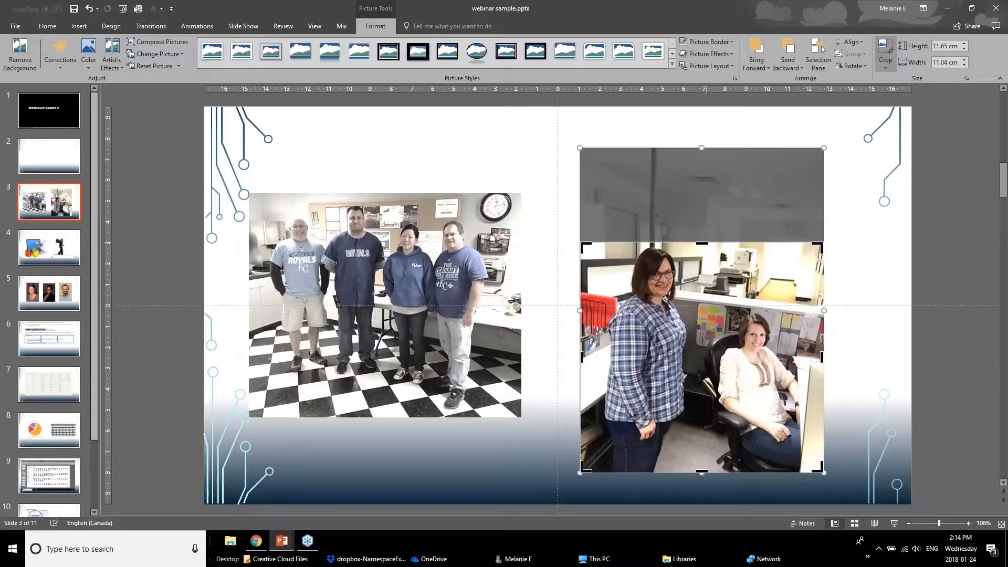
{"action": "left_click_drag", "start_coordinate": [702, 471], "coordinate": [703, 406]}
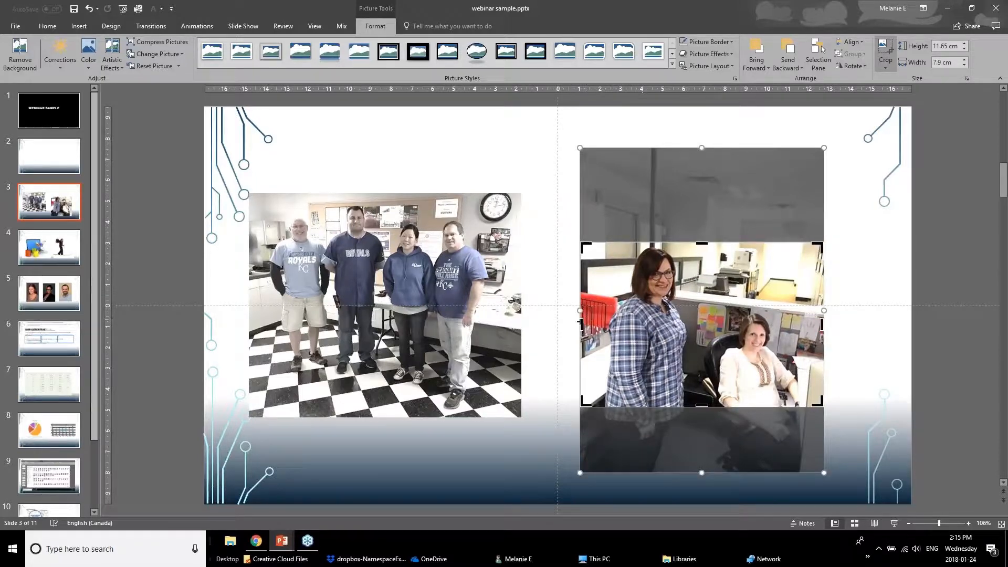
{"action": "left_click_drag", "start_coordinate": [580, 315], "coordinate": [615, 315]}
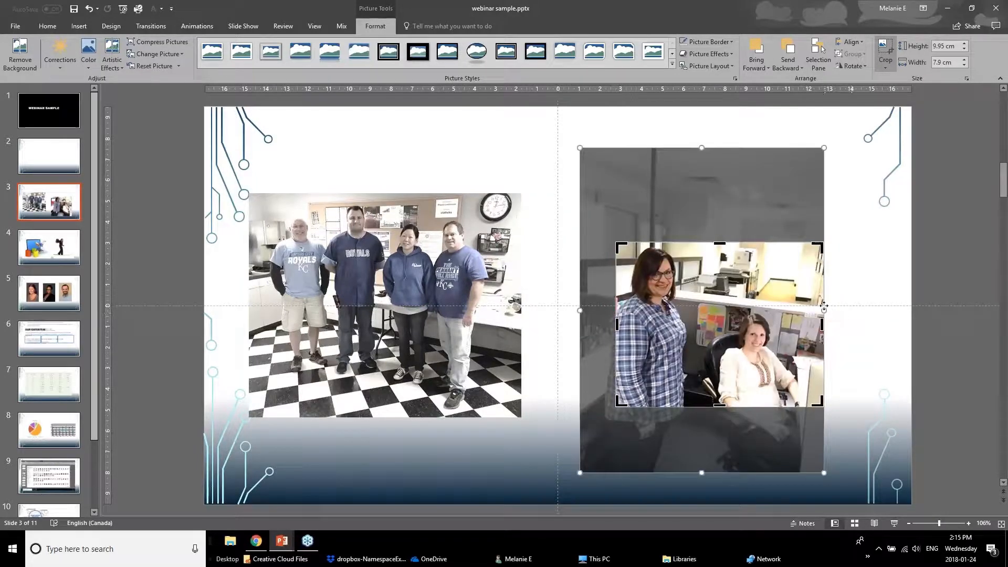
{"action": "mouse_move", "coordinate": [823, 310]}
{"action": "left_mouse_down"}
{"action": "mouse_move", "coordinate": [811, 310]}
{"action": "mouse_move", "coordinate": [833, 318]}
{"action": "left_mouse_up"}
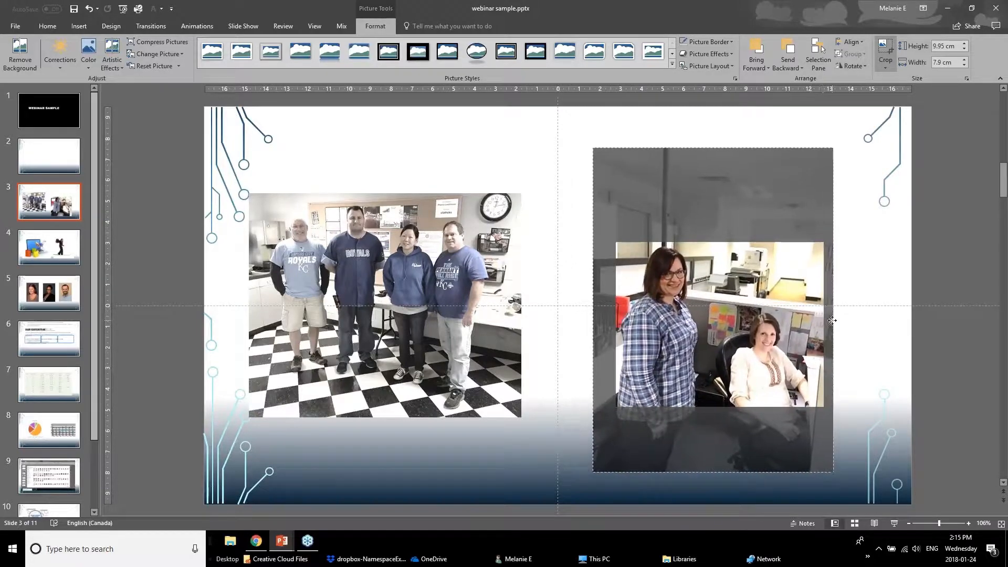
{"action": "left_click", "coordinate": [899, 362]}
Enlarge the cropped office photo to about 11.37 by 9.03 cm and reposition it on the slide's right half
{"action": "left_click_drag", "start_coordinate": [776, 359], "coordinate": [742, 284]}
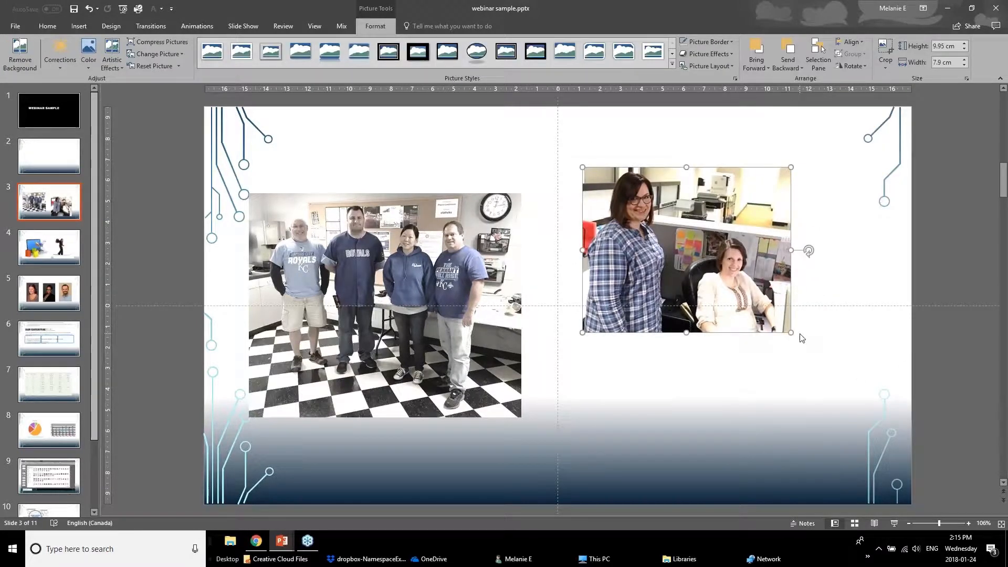
{"action": "left_click_drag", "start_coordinate": [792, 333], "coordinate": [819, 355]}
{"action": "left_click_drag", "start_coordinate": [770, 286], "coordinate": [787, 325]}
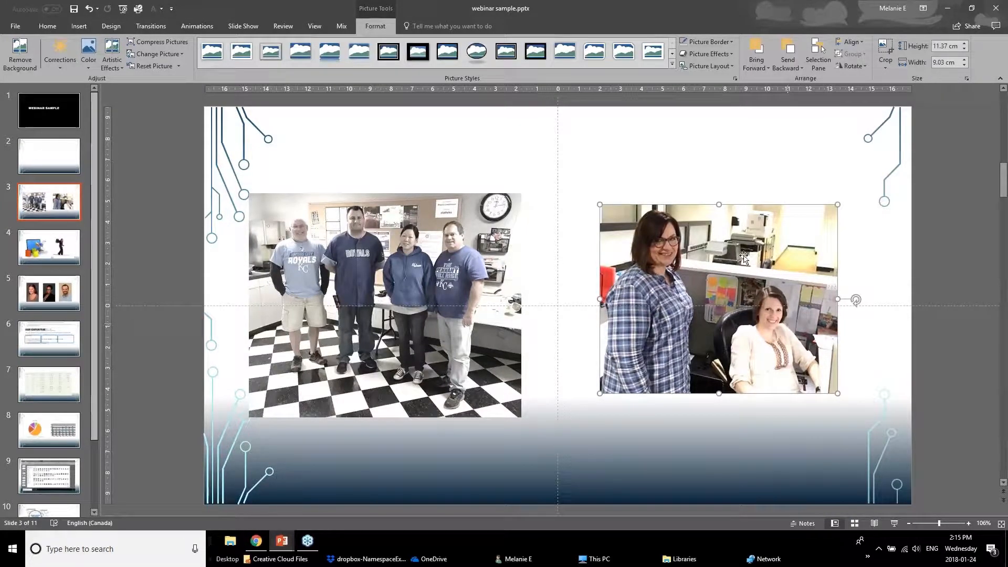
Crop the lower half off the group photo to a height of about 5.38 cm and move the photo slightly down
{"action": "left_click", "coordinate": [382, 262]}
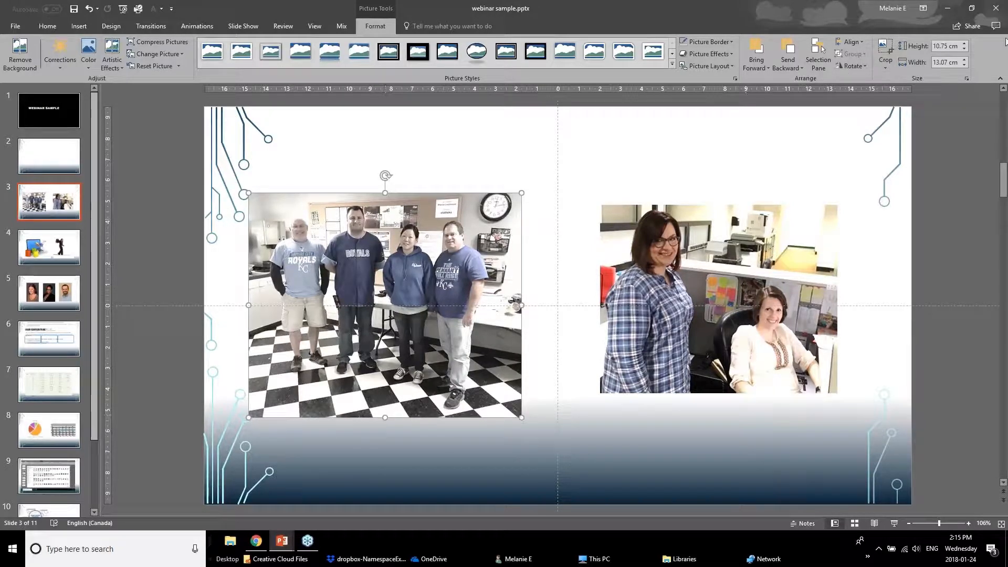
{"action": "left_click", "coordinate": [885, 50]}
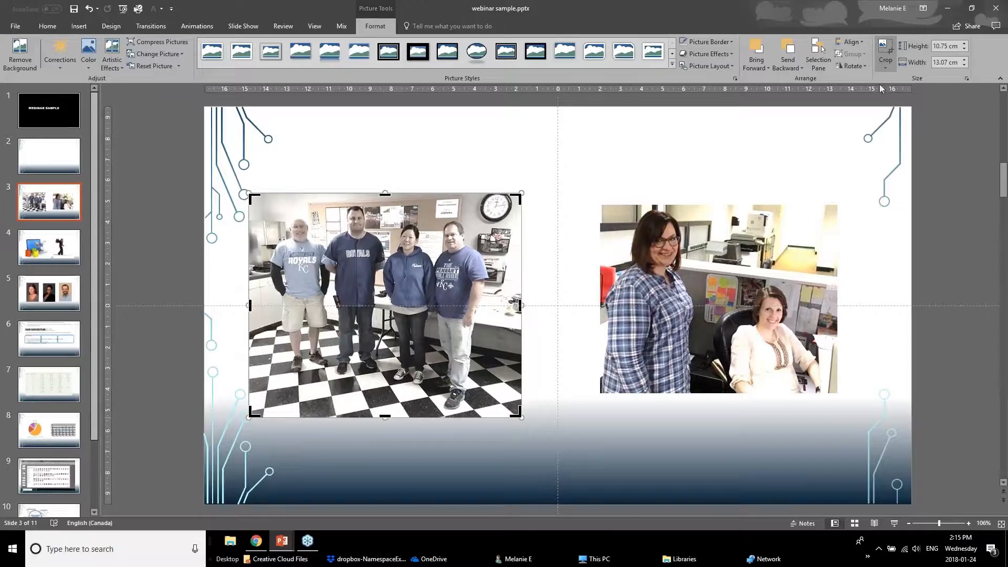
{"action": "left_click_drag", "start_coordinate": [384, 417], "coordinate": [398, 305]}
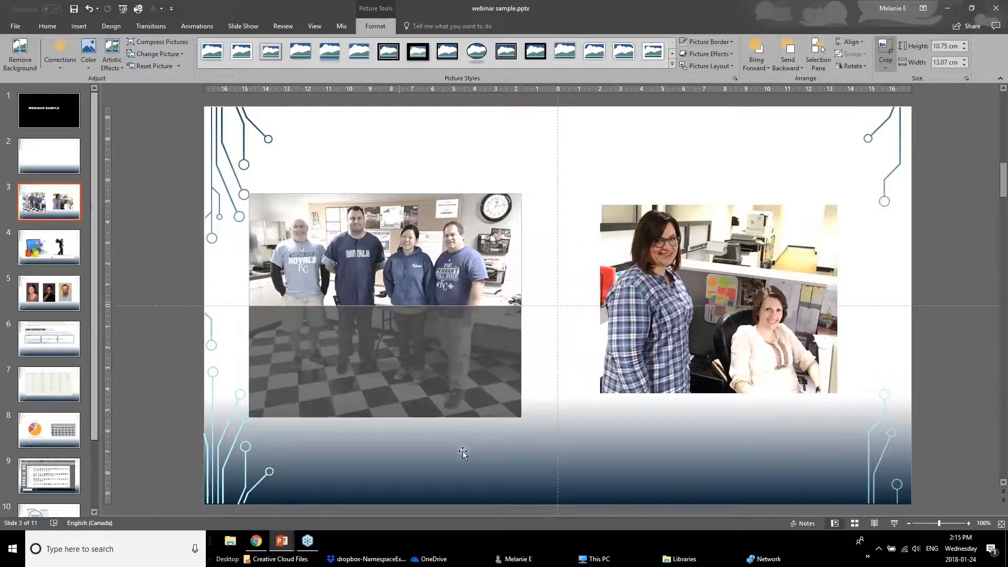
{"action": "left_click", "coordinate": [153, 396]}
{"action": "left_click_drag", "start_coordinate": [432, 291], "coordinate": [438, 326]}
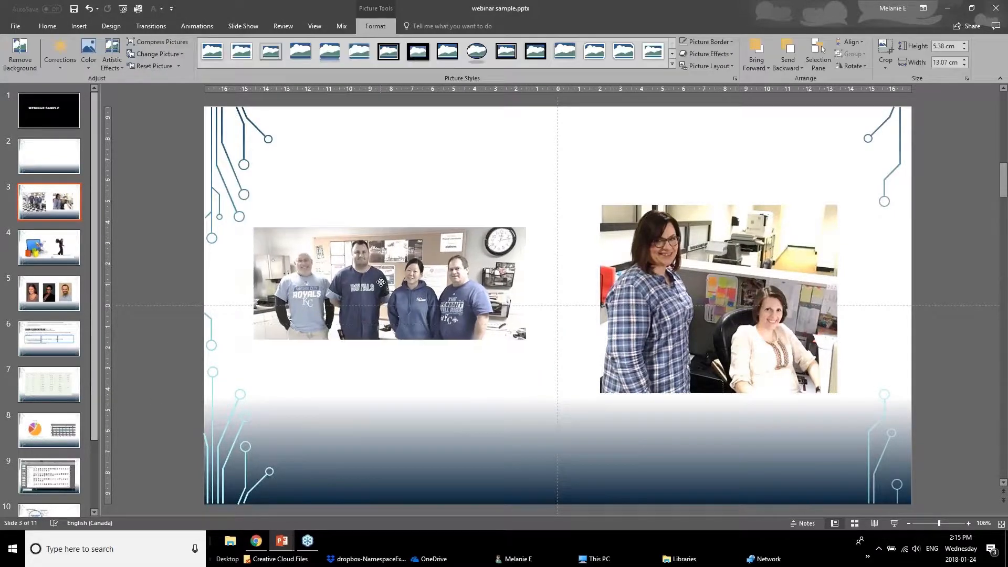
{"action": "left_click", "coordinate": [415, 297]}
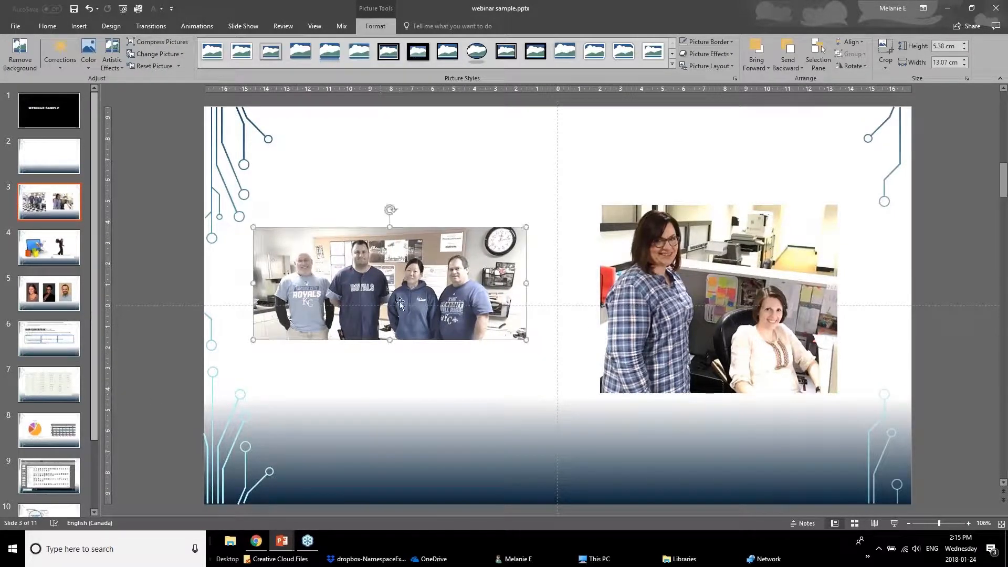
Apply the second-lowest color saturation preset to the office photo to match the muted group photo
{"action": "key", "text": "Tab"}
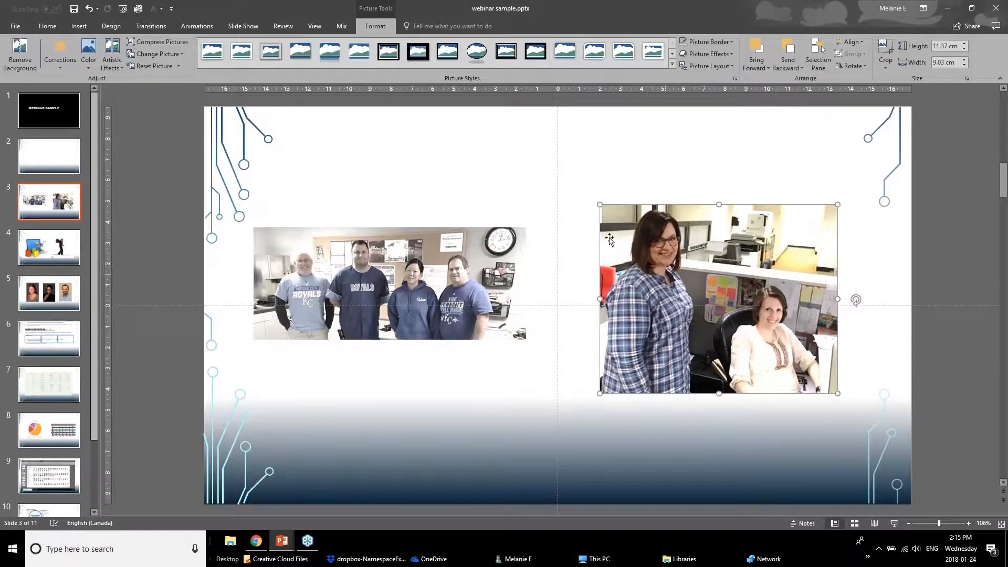
{"action": "left_click", "coordinate": [89, 52]}
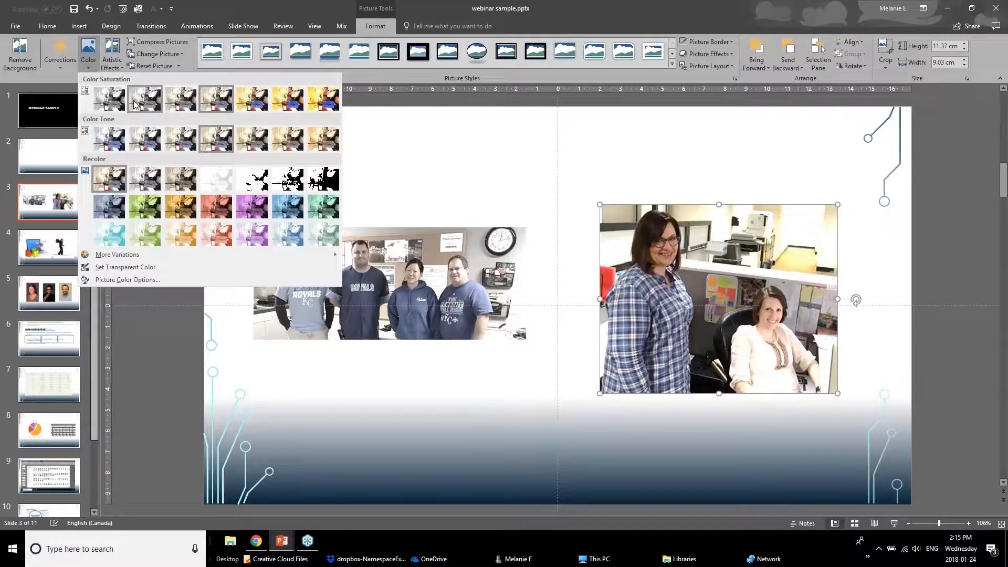
{"action": "left_click", "coordinate": [136, 104]}
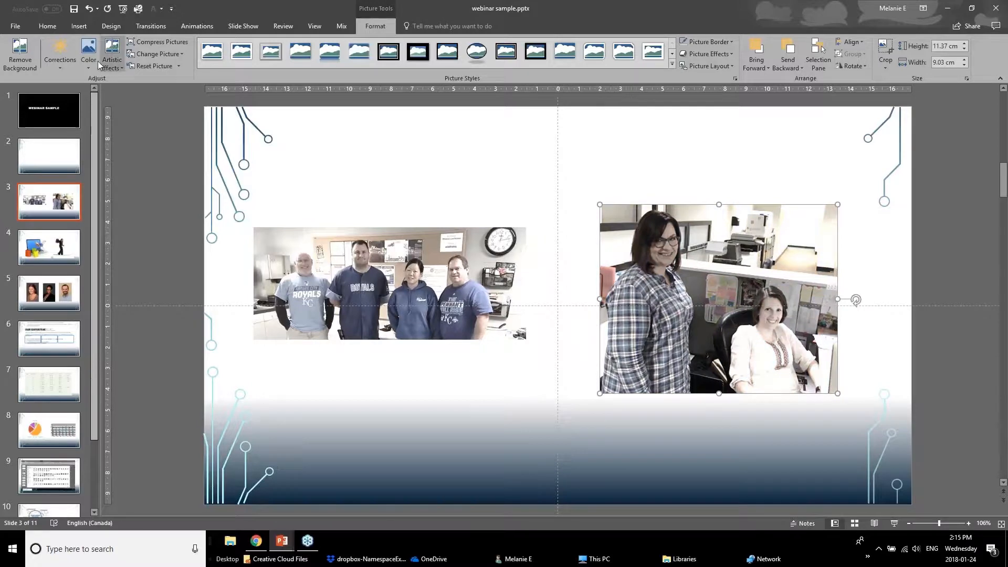
{"action": "left_click", "coordinate": [499, 371]}
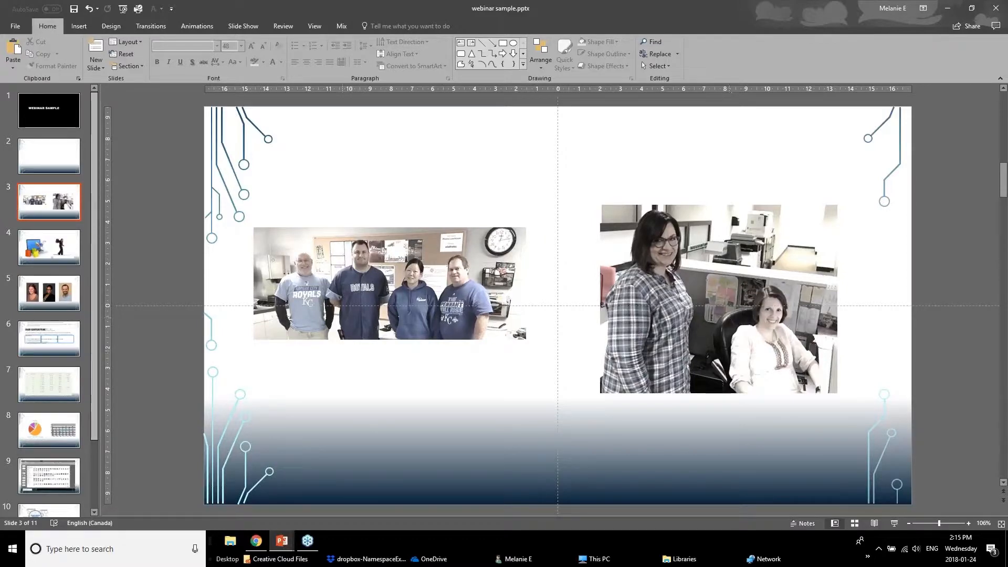
View the Removing Background slide in the PowerPoint Webinar presentation, and return to webinar sample.pptx
{"action": "mouse_move", "coordinate": [281, 541]}
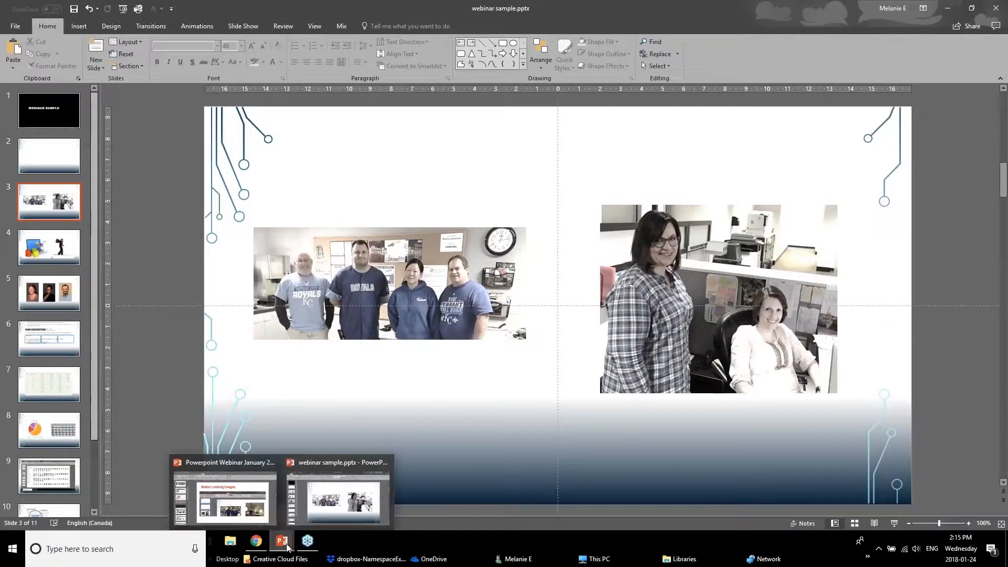
{"action": "left_click", "coordinate": [264, 513]}
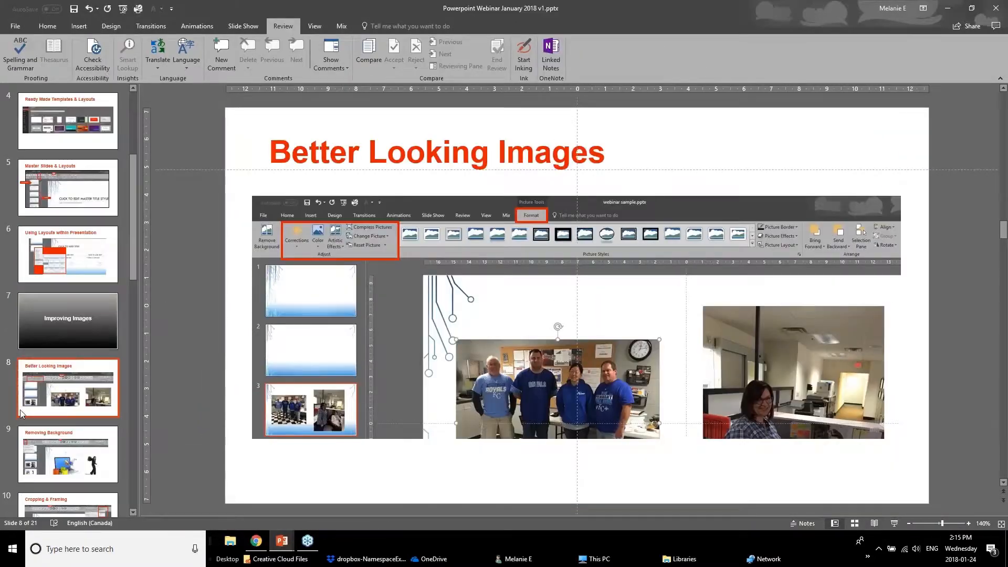
{"action": "left_click", "coordinate": [40, 462]}
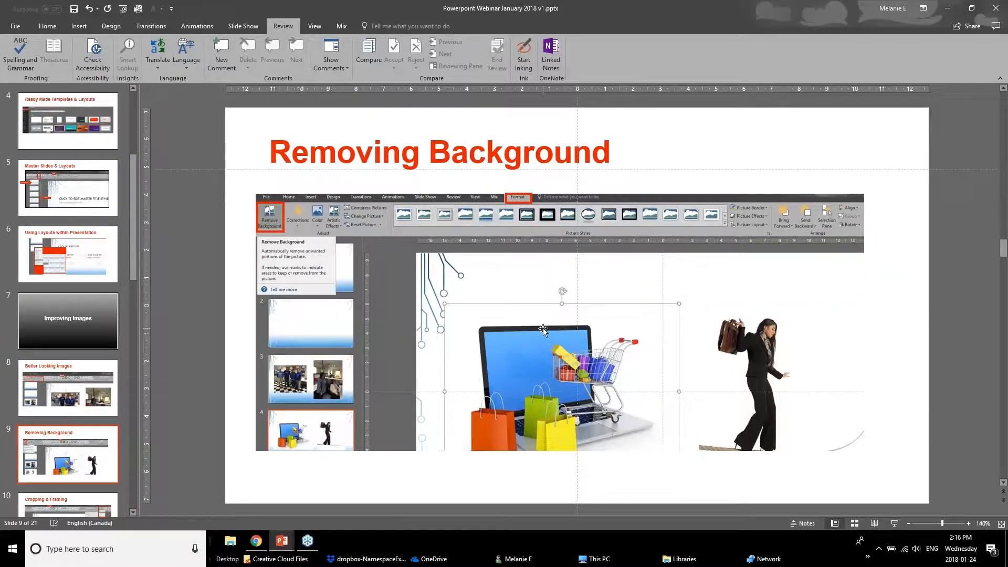
{"action": "left_click", "coordinate": [275, 544]}
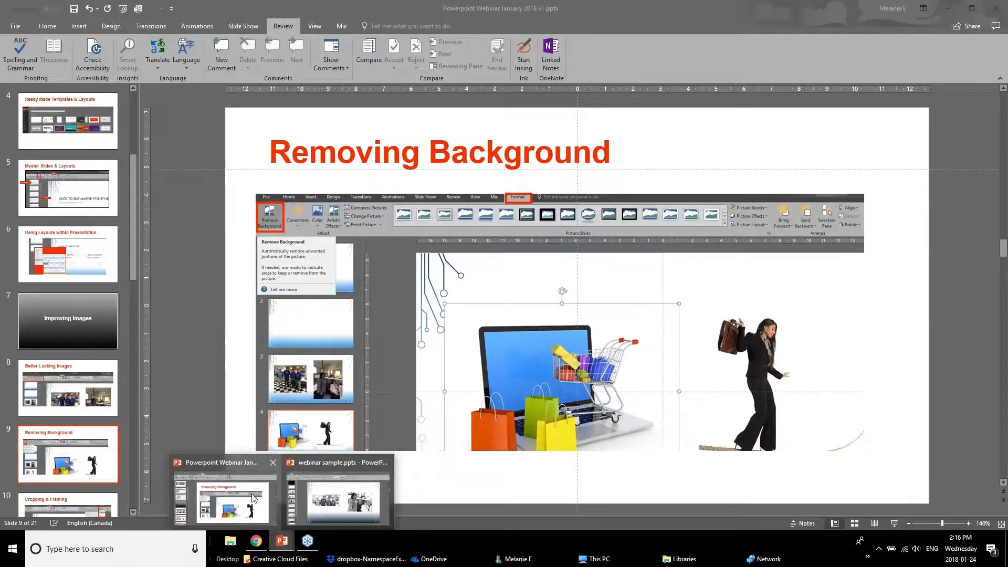
{"action": "left_click", "coordinate": [318, 492]}
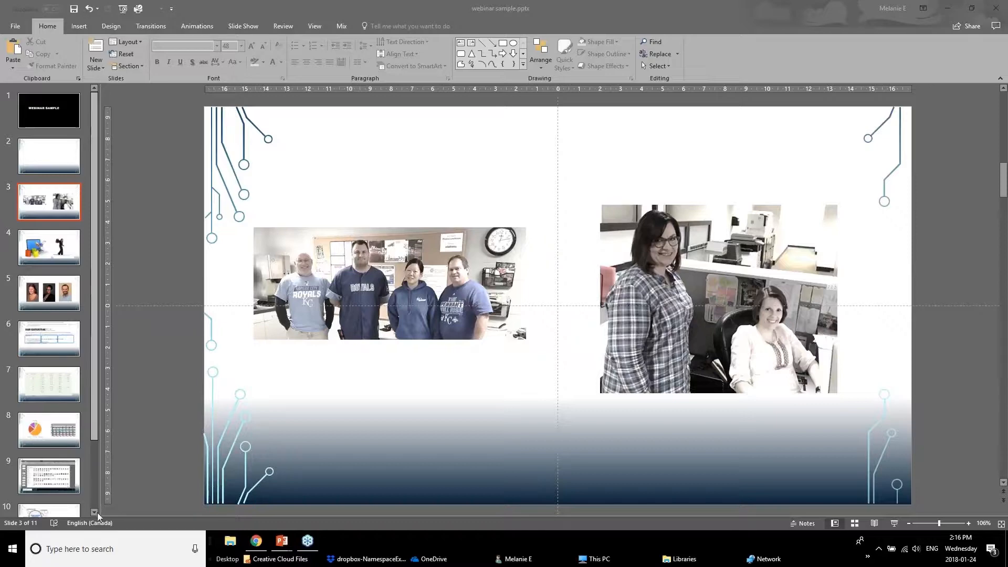
Open slide 4 and reposition the laptop shopping picture and the tightrope woman picture against the gradient background
{"action": "left_click", "coordinate": [46, 209]}
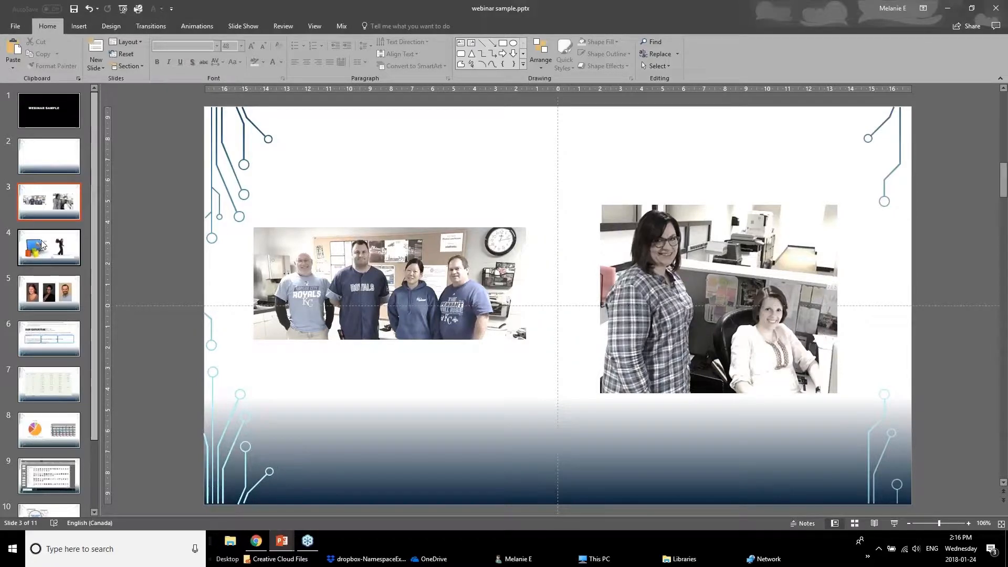
{"action": "left_click", "coordinate": [43, 244]}
{"action": "left_click_drag", "start_coordinate": [448, 287], "coordinate": [412, 303]}
{"action": "left_click_drag", "start_coordinate": [686, 303], "coordinate": [693, 334]}
{"action": "mouse_move", "coordinate": [417, 351]}
{"action": "left_mouse_down"}
{"action": "mouse_move", "coordinate": [406, 374]}
{"action": "mouse_move", "coordinate": [413, 357]}
{"action": "left_mouse_up"}
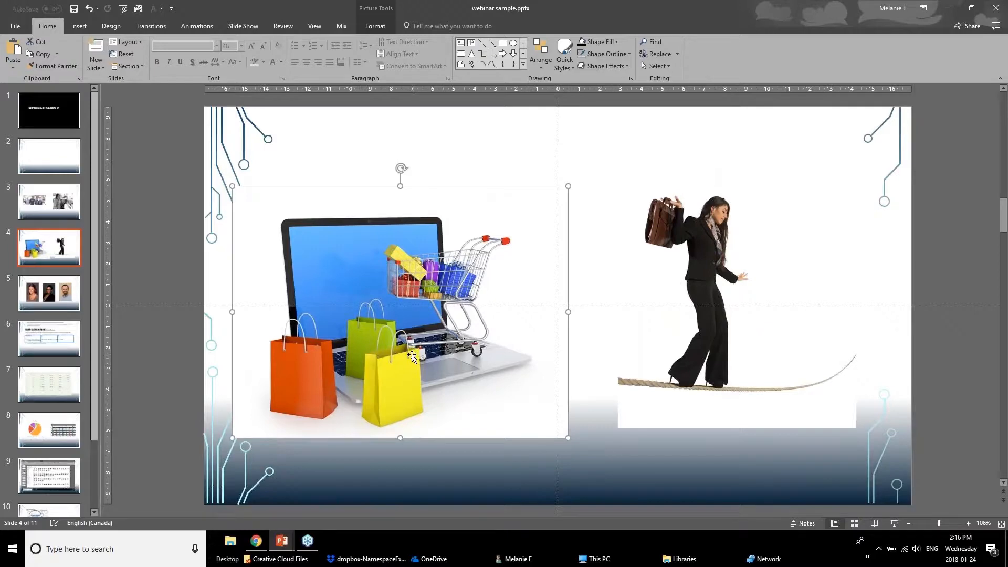
Start removing the laptop shopping picture's background and mark the laptop base and the shopping cart as areas to keep
{"action": "left_click", "coordinate": [370, 9]}
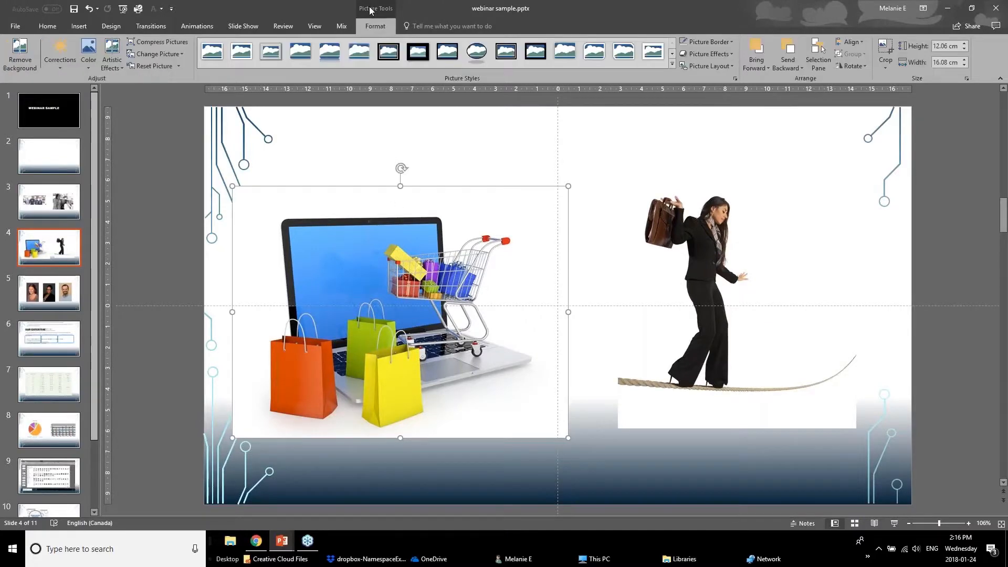
{"action": "left_click", "coordinate": [24, 63]}
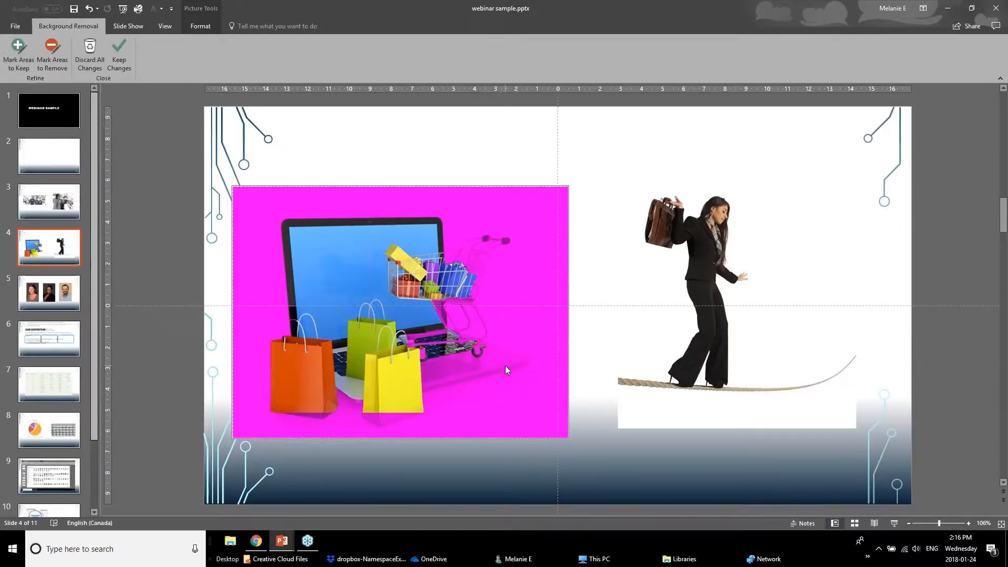
{"action": "left_click", "coordinate": [19, 64]}
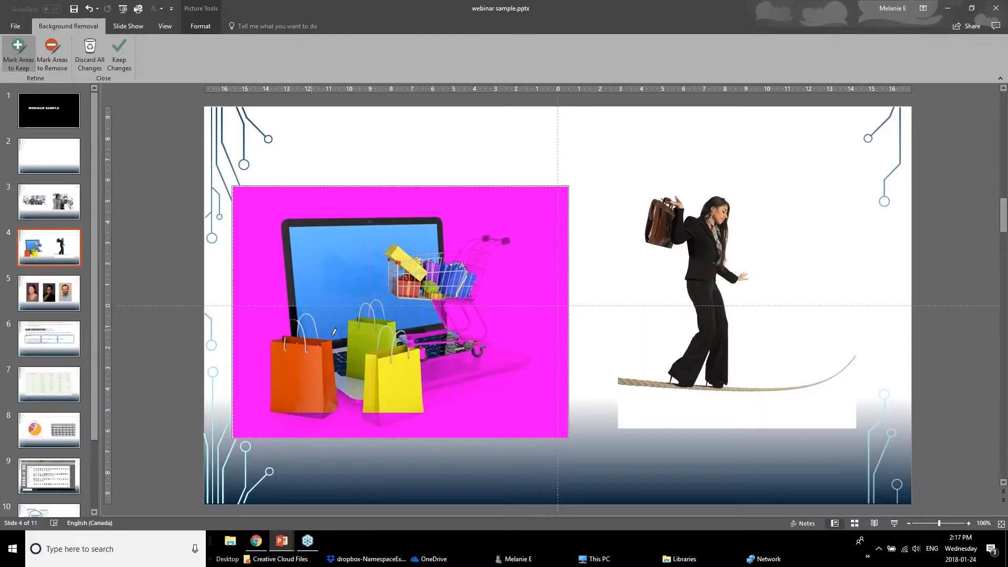
{"action": "left_click_drag", "start_coordinate": [427, 368], "coordinate": [493, 356]}
{"action": "mouse_move", "coordinate": [483, 257]}
{"action": "left_mouse_down"}
{"action": "mouse_move", "coordinate": [474, 313]}
{"action": "mouse_move", "coordinate": [488, 334]}
{"action": "left_mouse_up"}
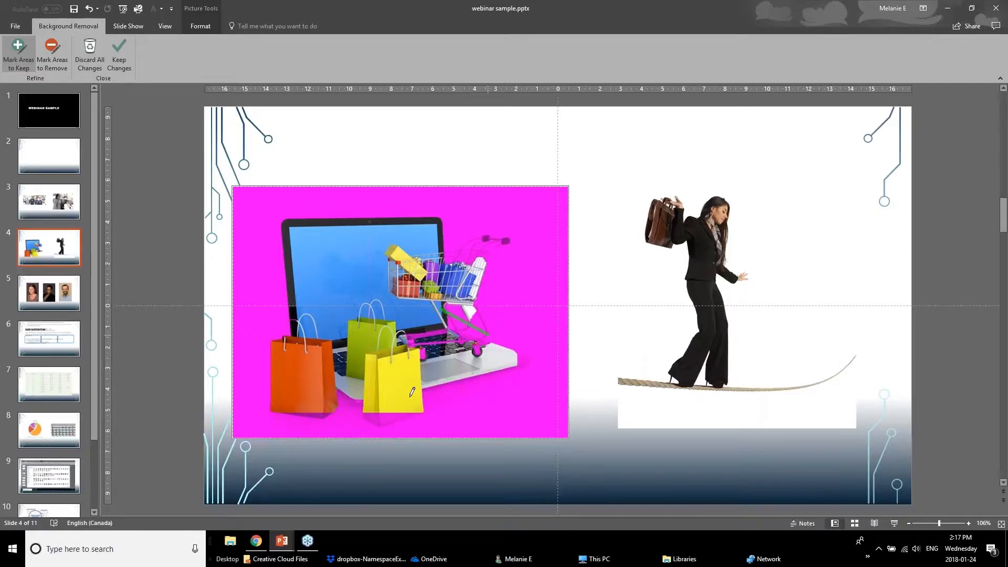
Mark the shopping bag bottoms, laptop front edge and cart wheel area to keep, keep the changes, and move the picture slightly up and left
{"action": "left_click_drag", "start_coordinate": [393, 416], "coordinate": [372, 417]}
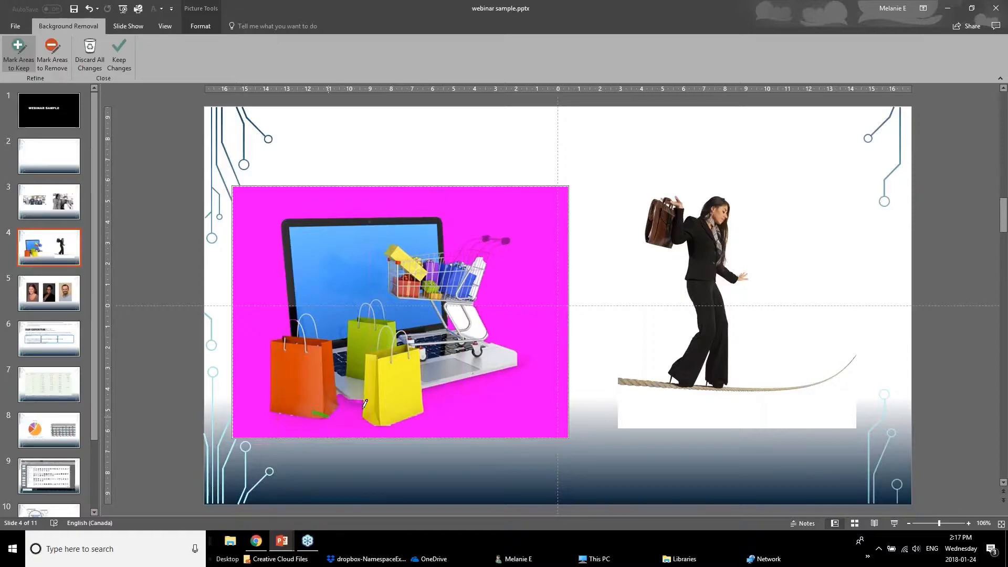
{"action": "left_click_drag", "start_coordinate": [362, 409], "coordinate": [338, 393]}
{"action": "left_click_drag", "start_coordinate": [444, 392], "coordinate": [527, 363]}
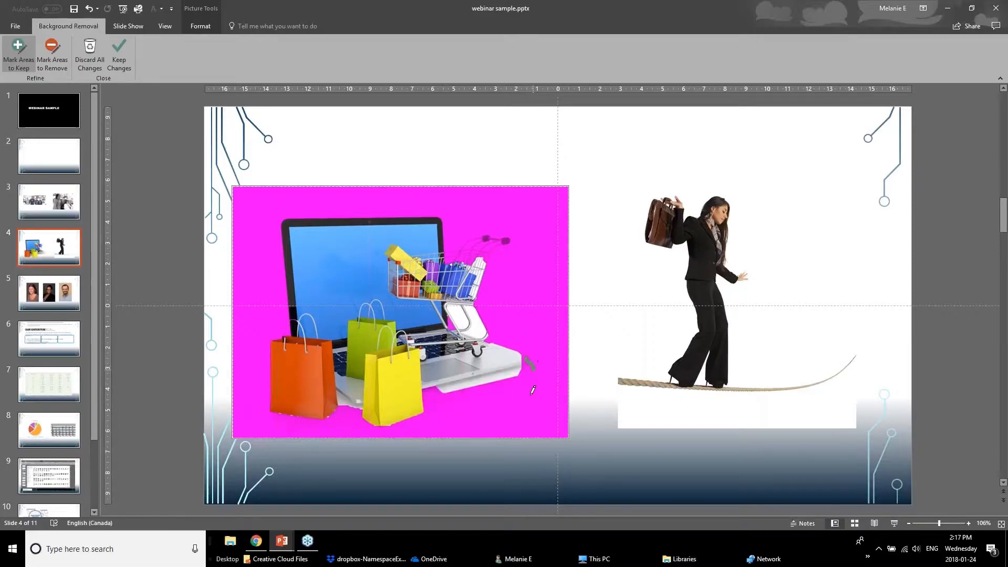
{"action": "left_click_drag", "start_coordinate": [489, 334], "coordinate": [502, 347]}
{"action": "left_click_drag", "start_coordinate": [444, 392], "coordinate": [427, 394]}
{"action": "left_click", "coordinate": [120, 62]}
{"action": "left_click_drag", "start_coordinate": [391, 304], "coordinate": [376, 319]}
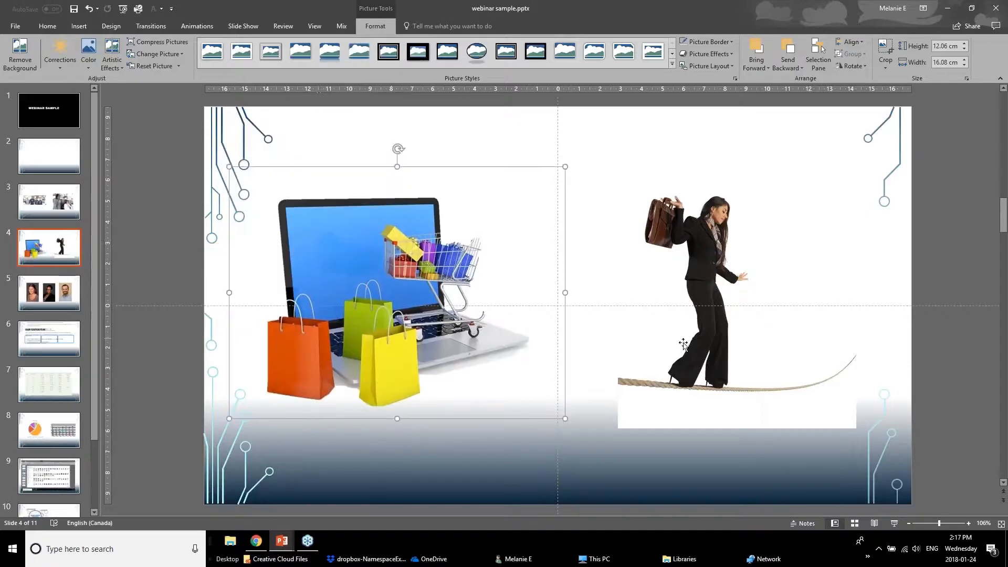
Remove the tightrope woman picture's background, marking both ends of the rope as areas to keep, and keep the changes
{"action": "left_click", "coordinate": [683, 344]}
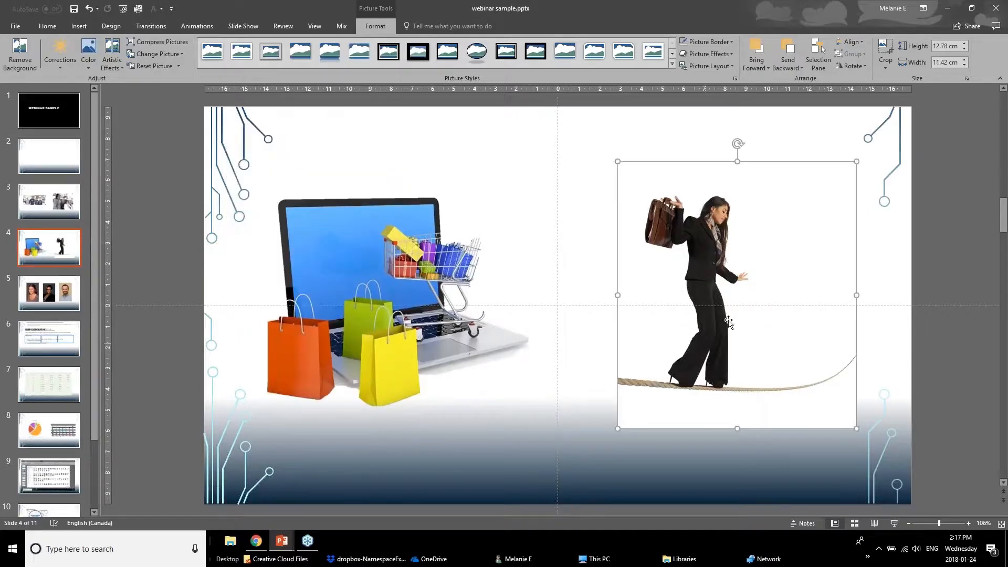
{"action": "left_click", "coordinate": [8, 55]}
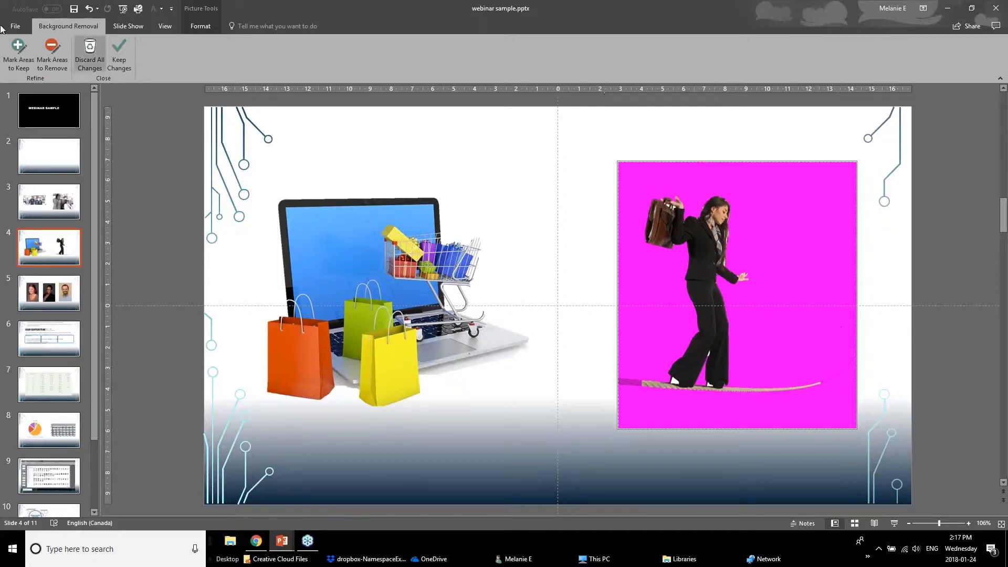
{"action": "left_click", "coordinate": [18, 55]}
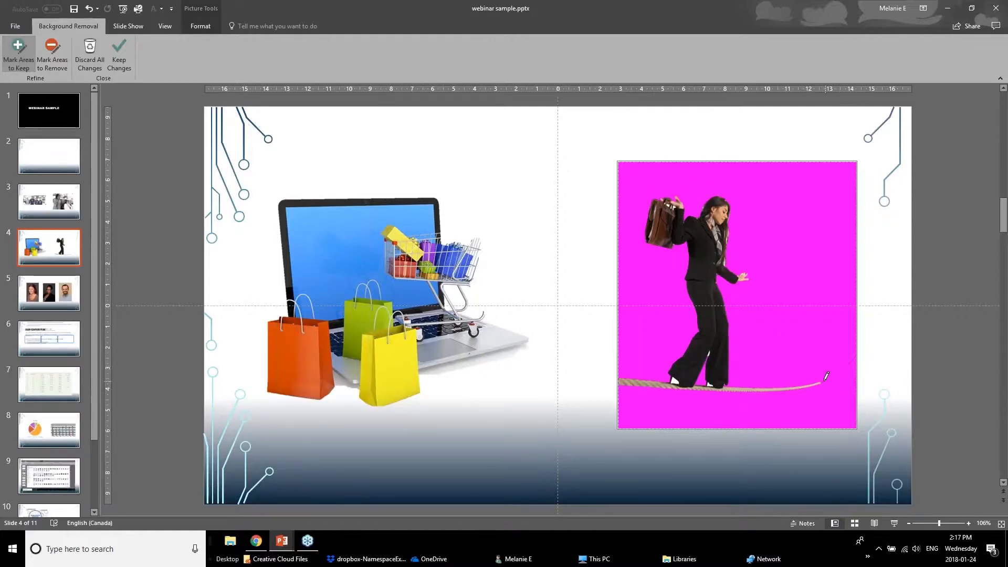
{"action": "left_click_drag", "start_coordinate": [826, 376], "coordinate": [838, 373]}
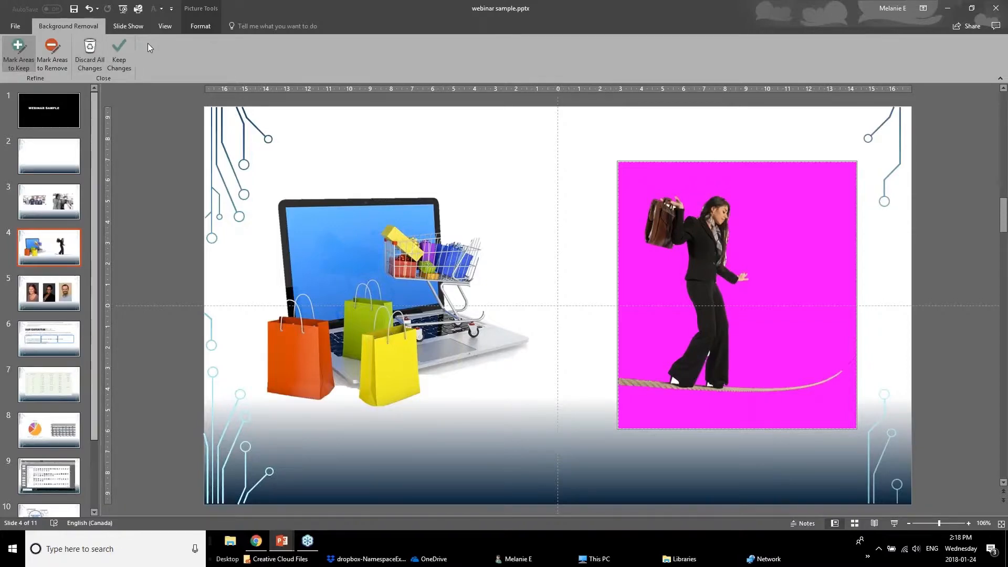
{"action": "left_click", "coordinate": [114, 54]}
Move the tightrope woman picture slightly up and left, and bring it forward
{"action": "mouse_move", "coordinate": [720, 304]}
{"action": "left_mouse_down"}
{"action": "mouse_move", "coordinate": [738, 312]}
{"action": "mouse_move", "coordinate": [798, 396]}
{"action": "mouse_move", "coordinate": [855, 281]}
{"action": "mouse_move", "coordinate": [344, 284]}
{"action": "mouse_move", "coordinate": [635, 271]}
{"action": "mouse_move", "coordinate": [481, 292]}
{"action": "mouse_move", "coordinate": [425, 269]}
{"action": "mouse_move", "coordinate": [581, 277]}
{"action": "mouse_move", "coordinate": [677, 306]}
{"action": "mouse_move", "coordinate": [717, 305]}
{"action": "left_mouse_up"}
{"action": "left_click", "coordinate": [756, 67]}
{"action": "left_click", "coordinate": [760, 81]}
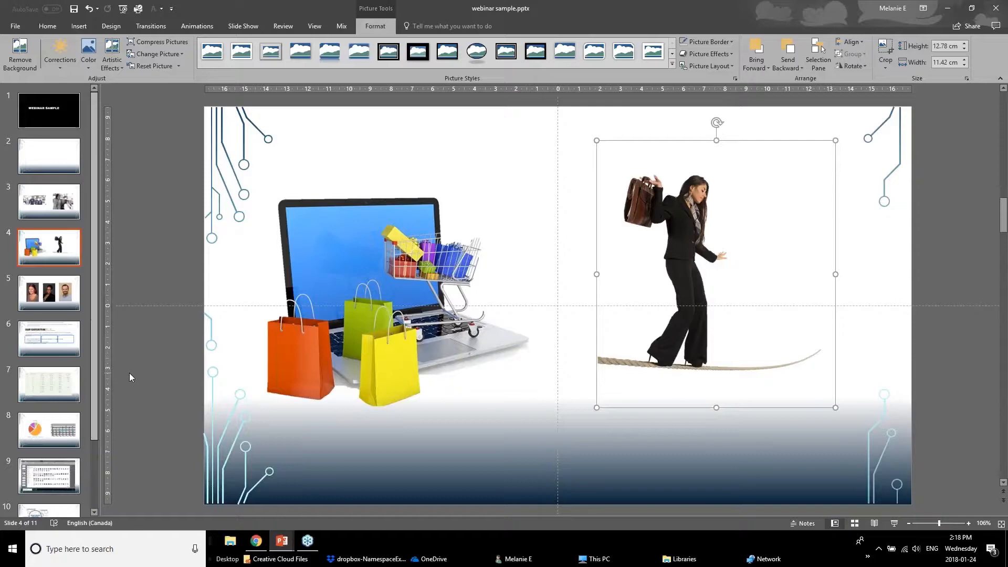
Open slide 5 and crop the long-haired woman's portrait to an oval shape
{"action": "left_click", "coordinate": [39, 299]}
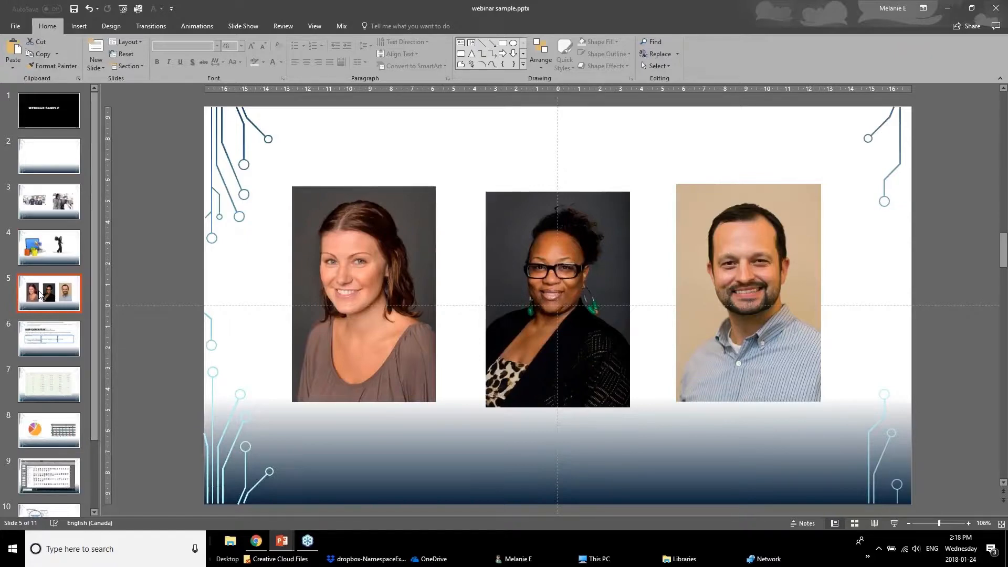
{"action": "left_click", "coordinate": [296, 312]}
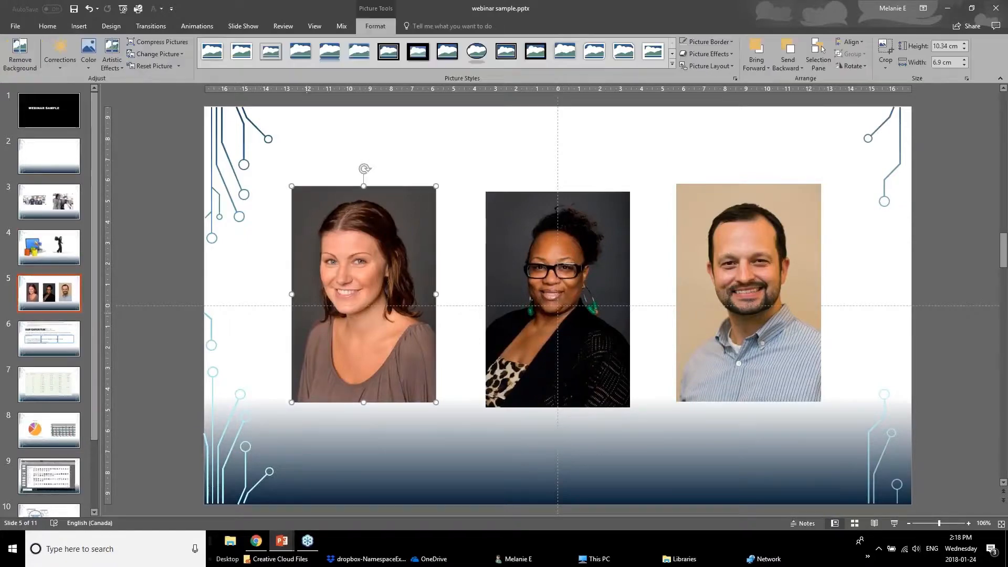
{"action": "left_click", "coordinate": [520, 326]}
{"action": "left_click", "coordinate": [686, 328]}
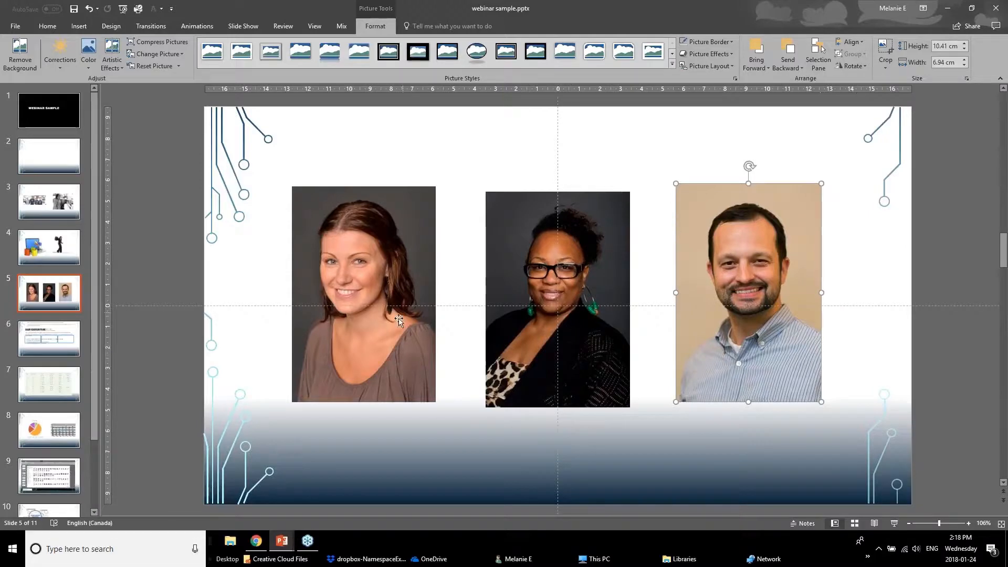
{"action": "left_click", "coordinate": [381, 311]}
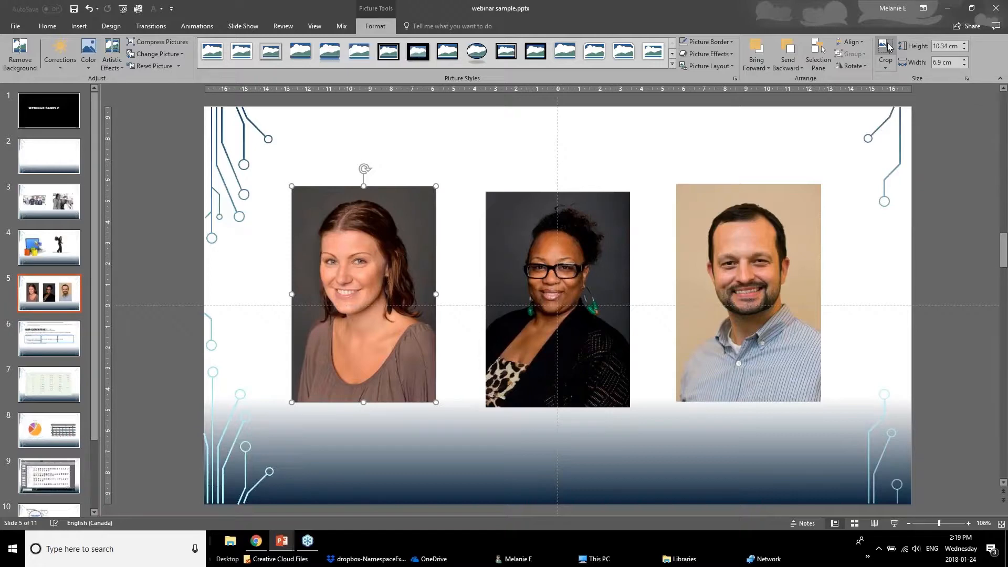
{"action": "left_click", "coordinate": [886, 70]}
{"action": "mouse_move", "coordinate": [894, 94]}
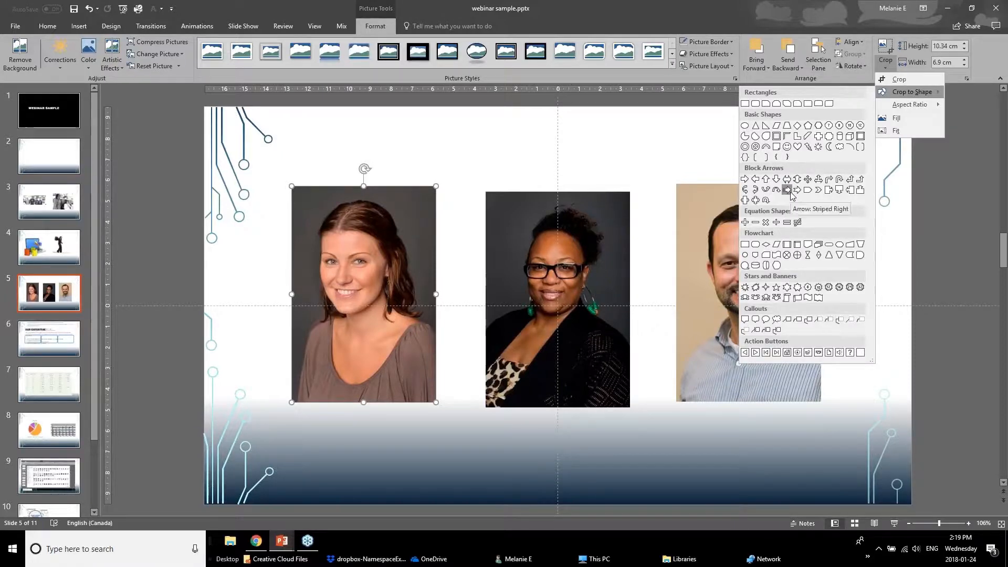
{"action": "left_click", "coordinate": [745, 126]}
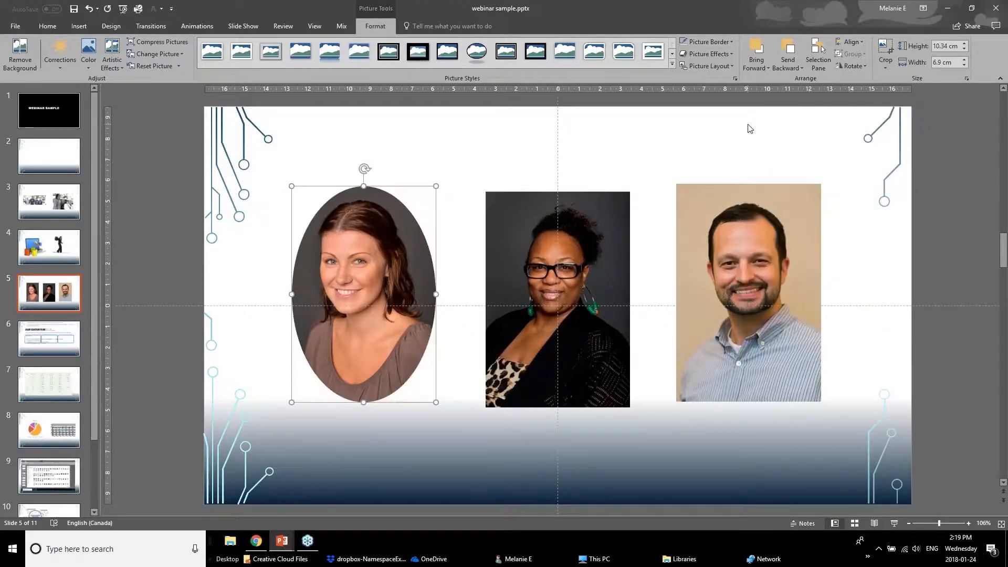
Tighten the oval portrait's crop around the woman's face to about 6.11 cm high and 5.48 cm wide
{"action": "left_click", "coordinate": [885, 49]}
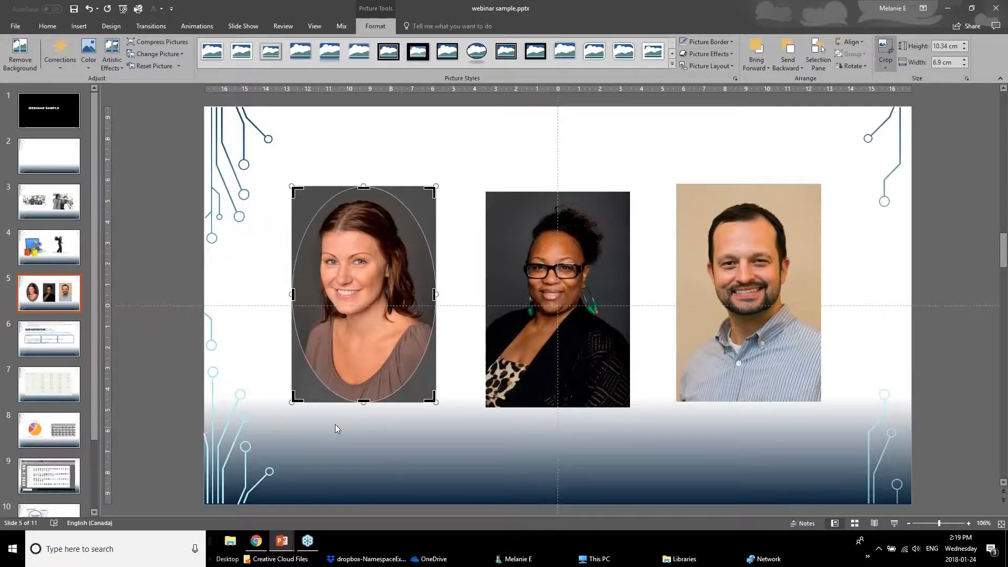
{"action": "left_click_drag", "start_coordinate": [363, 402], "coordinate": [364, 340]}
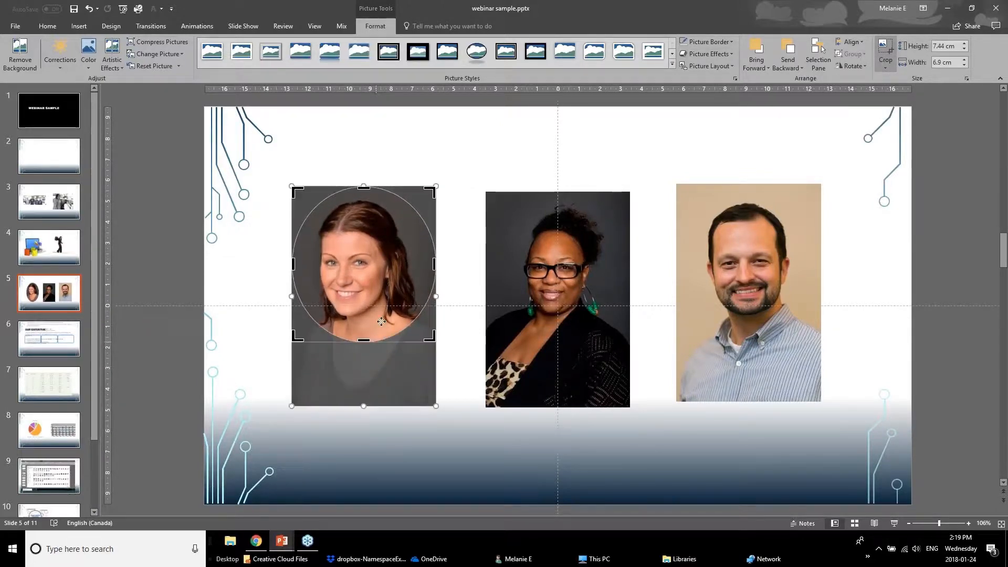
{"action": "left_click_drag", "start_coordinate": [365, 189], "coordinate": [366, 203]}
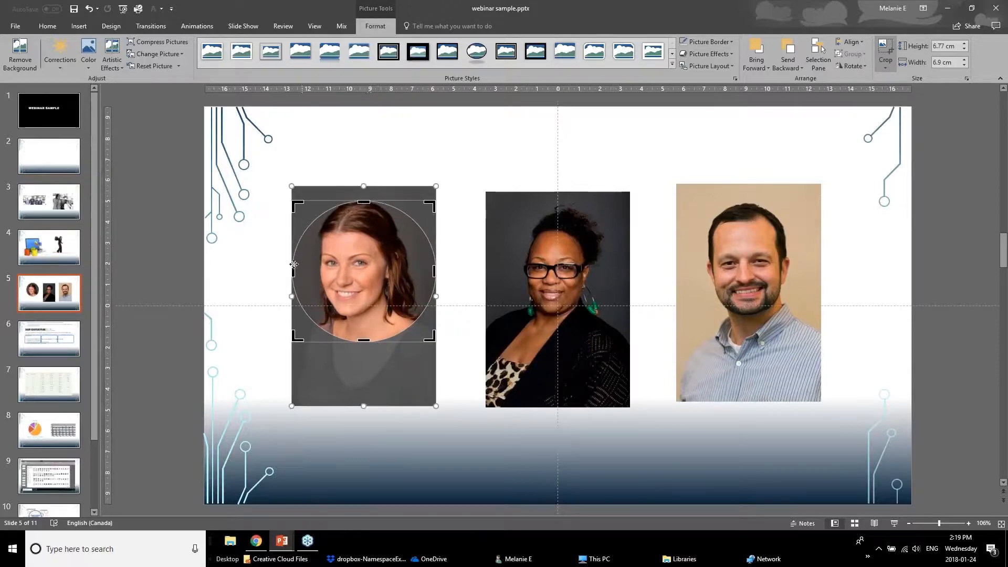
{"action": "left_click_drag", "start_coordinate": [294, 270], "coordinate": [301, 271]}
{"action": "left_click_drag", "start_coordinate": [427, 274], "coordinate": [420, 275]}
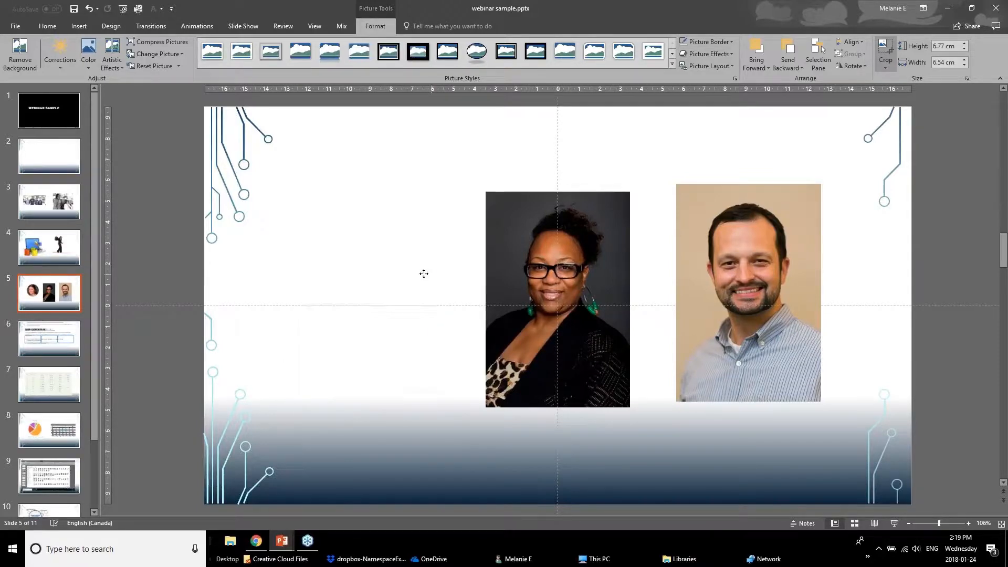
{"action": "left_click_drag", "start_coordinate": [413, 267], "coordinate": [413, 268]}
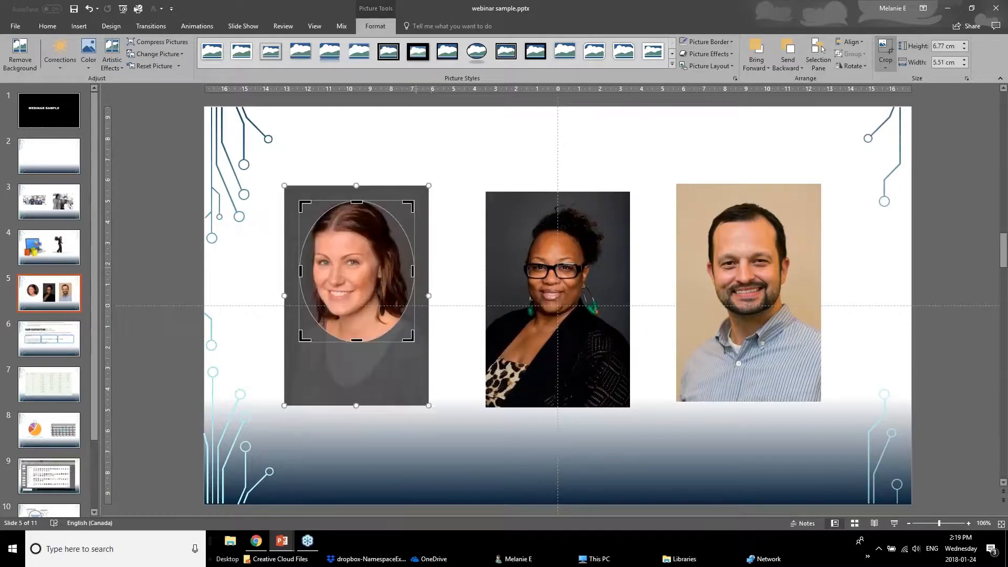
{"action": "left_click_drag", "start_coordinate": [413, 340], "coordinate": [413, 329]}
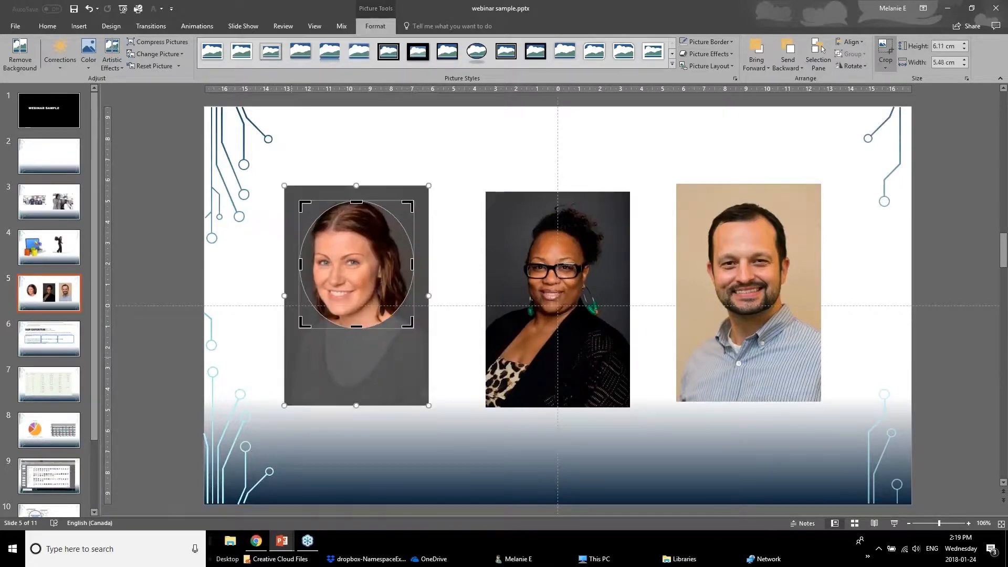
{"action": "left_click", "coordinate": [263, 363]}
Move the cropped oval portrait slightly down and deselect it
{"action": "left_click", "coordinate": [343, 290]}
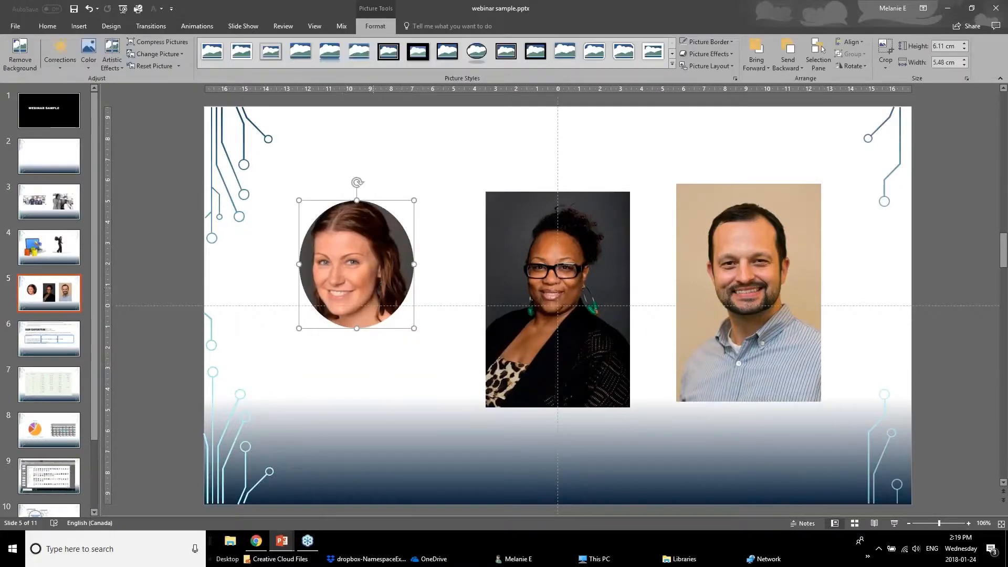
{"action": "left_click_drag", "start_coordinate": [378, 268], "coordinate": [374, 278]}
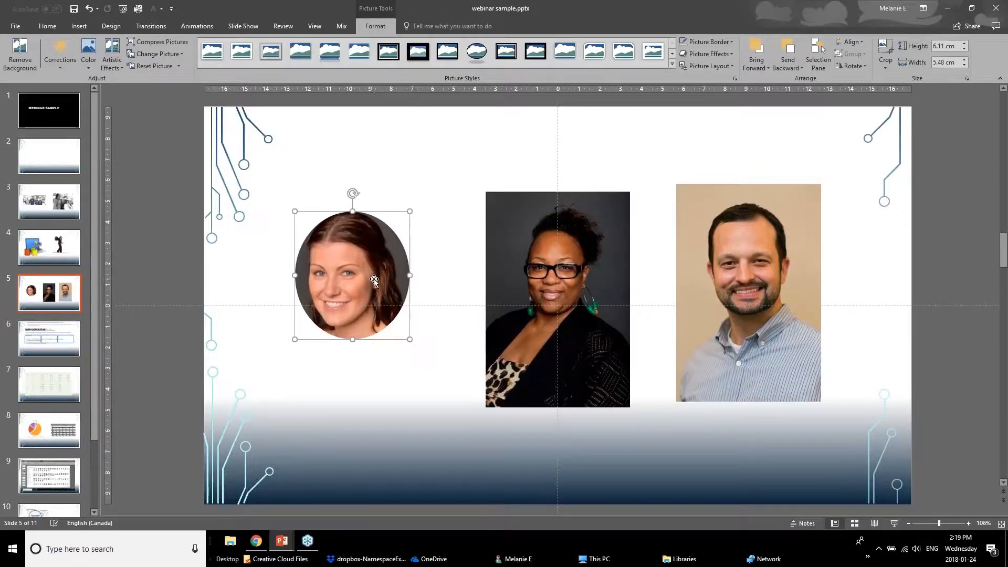
{"action": "left_click", "coordinate": [367, 380]}
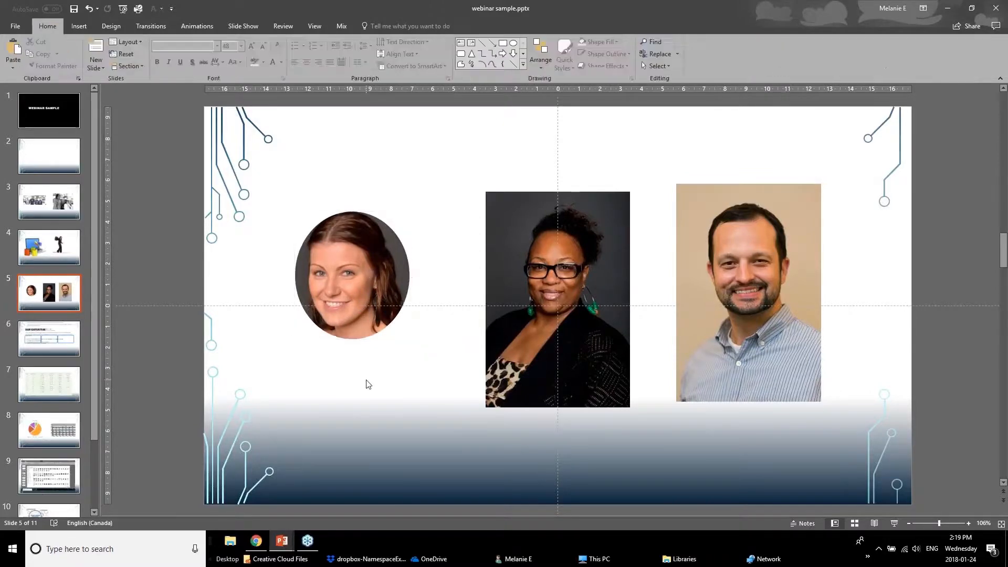
Copy the oval portrait's formatting onto the middle and the man's rectangular portraits with Format Painter
{"action": "left_click", "coordinate": [389, 290]}
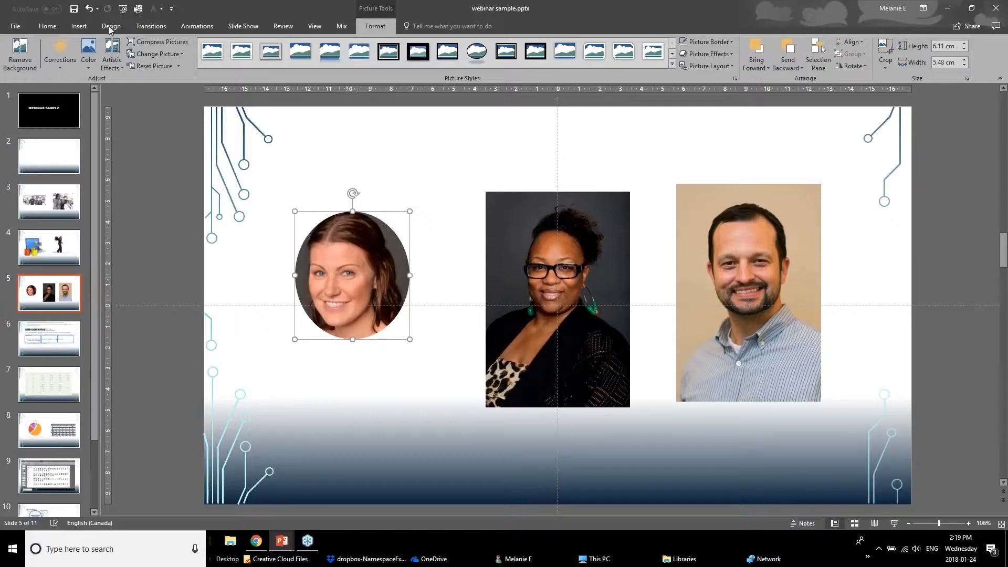
{"action": "left_click", "coordinate": [47, 25]}
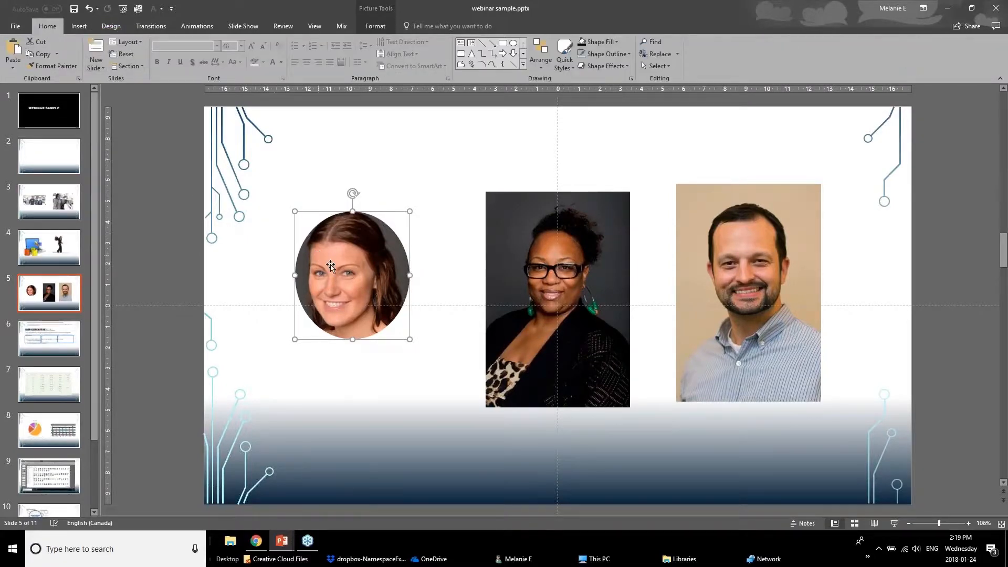
{"action": "left_click", "coordinate": [62, 67]}
{"action": "left_click", "coordinate": [552, 227]}
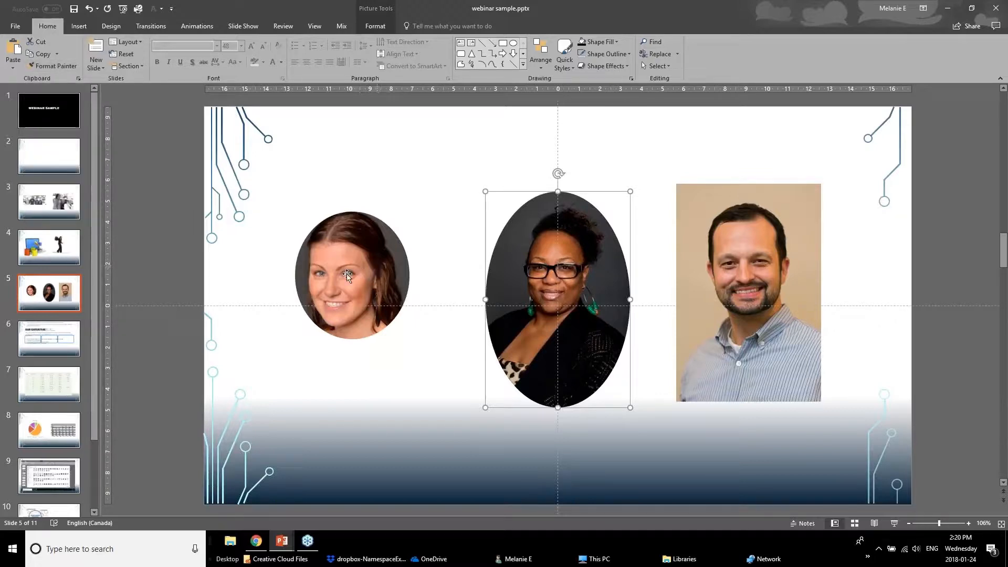
{"action": "left_click", "coordinate": [361, 279]}
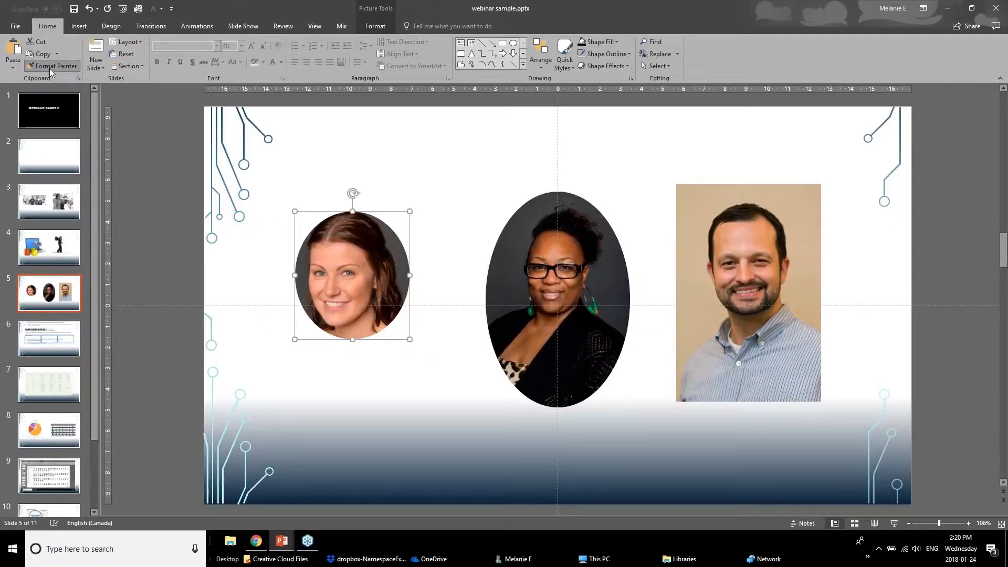
{"action": "left_click", "coordinate": [728, 269]}
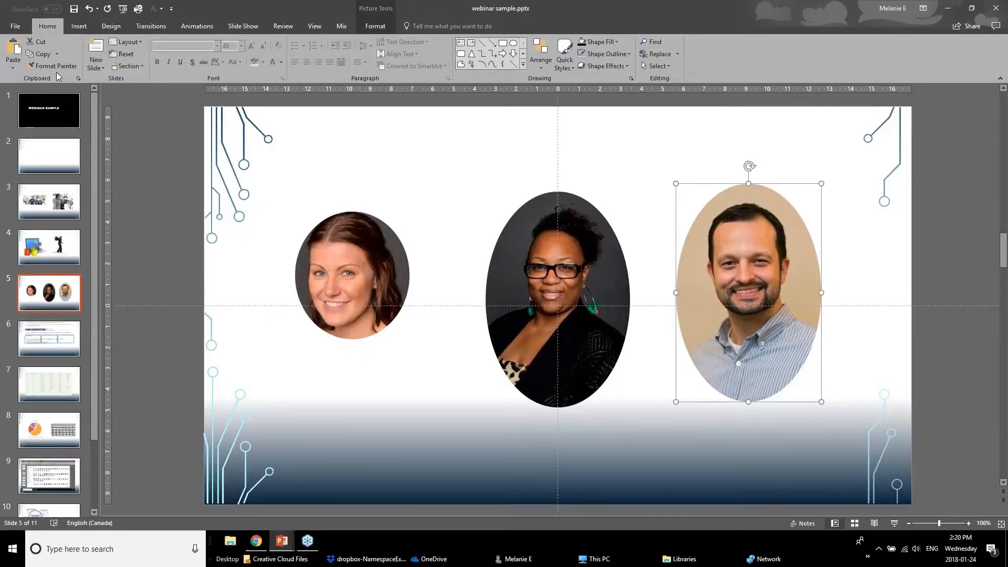
Deselect the portraits and switch to the Powerpoint Webinar January 2018 v1.pptx presentation
{"action": "left_click", "coordinate": [523, 329]}
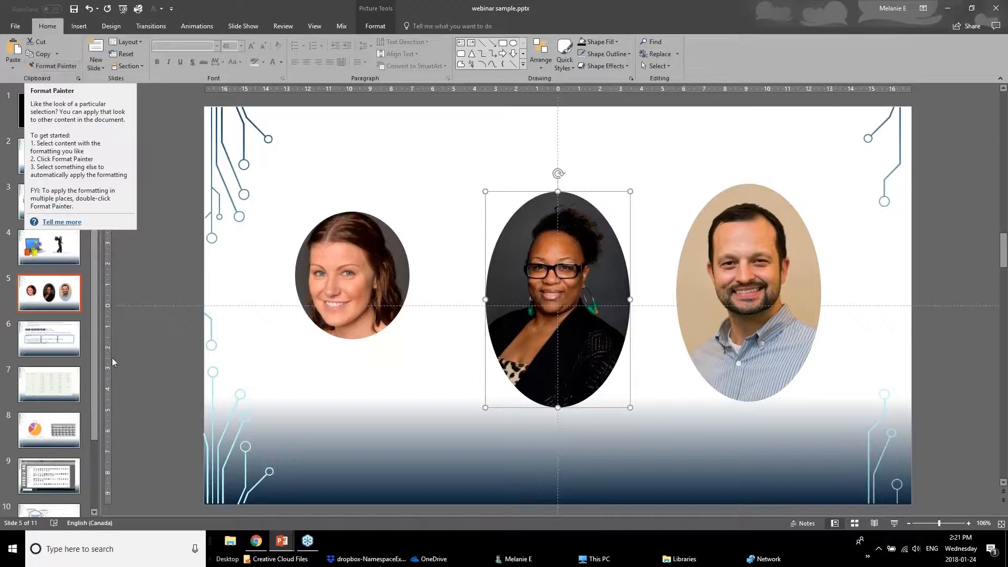
{"action": "left_click", "coordinate": [311, 429]}
{"action": "mouse_move", "coordinate": [282, 541]}
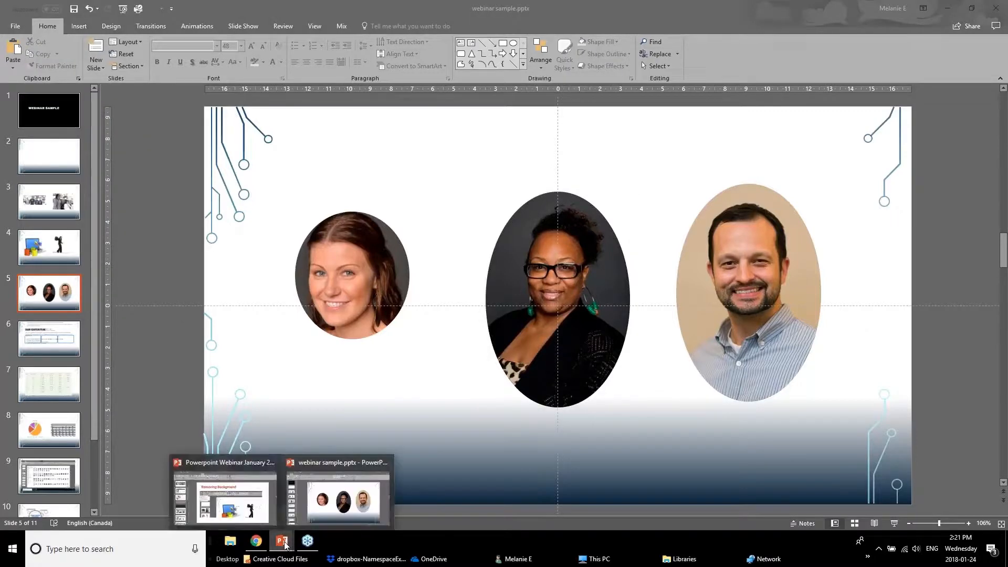
{"action": "left_click", "coordinate": [220, 494]}
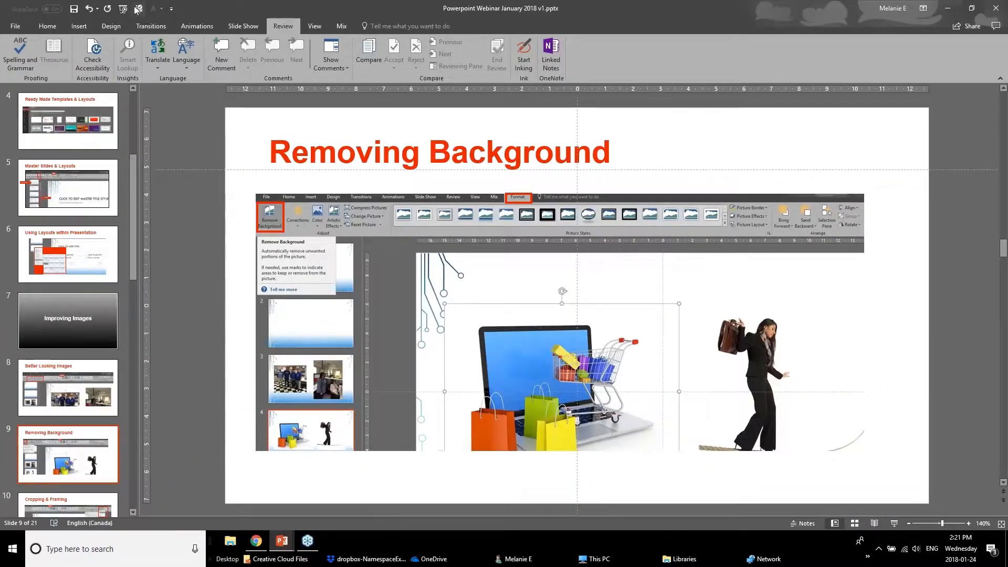
Review the Better Looking Images, Removing Background and Cropping & Framing slides
{"action": "left_click", "coordinate": [92, 399]}
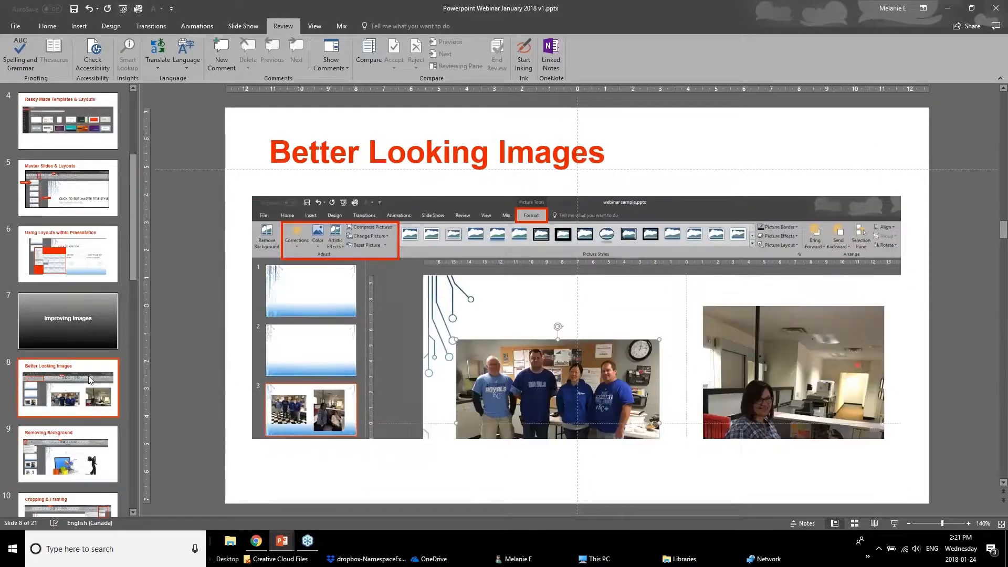
{"action": "scroll", "coordinate": [89, 388], "scroll_direction": "down", "scroll_amount": 2}
{"action": "key", "text": "Down"}
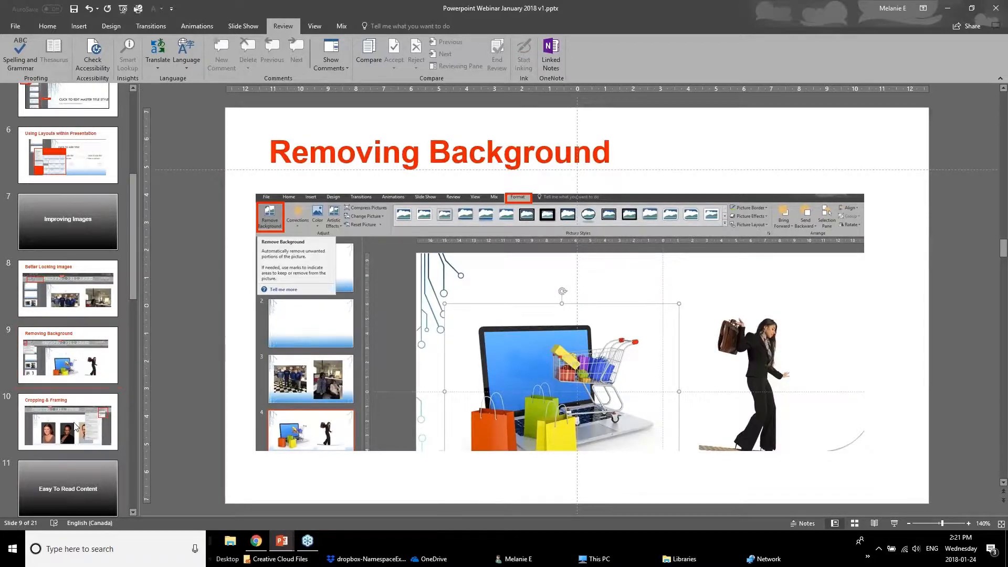
{"action": "scroll", "coordinate": [66, 402], "scroll_direction": "down", "scroll_amount": 1}
{"action": "key", "text": "Down"}
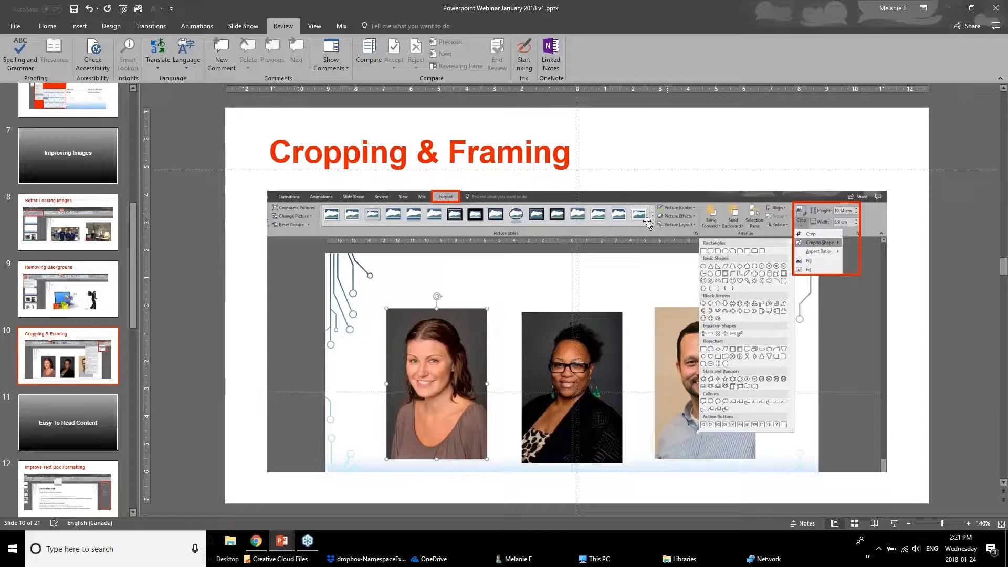
Switch to the webinar sample.pptx presentation showing the three oval portraits
{"action": "left_click", "coordinate": [282, 542]}
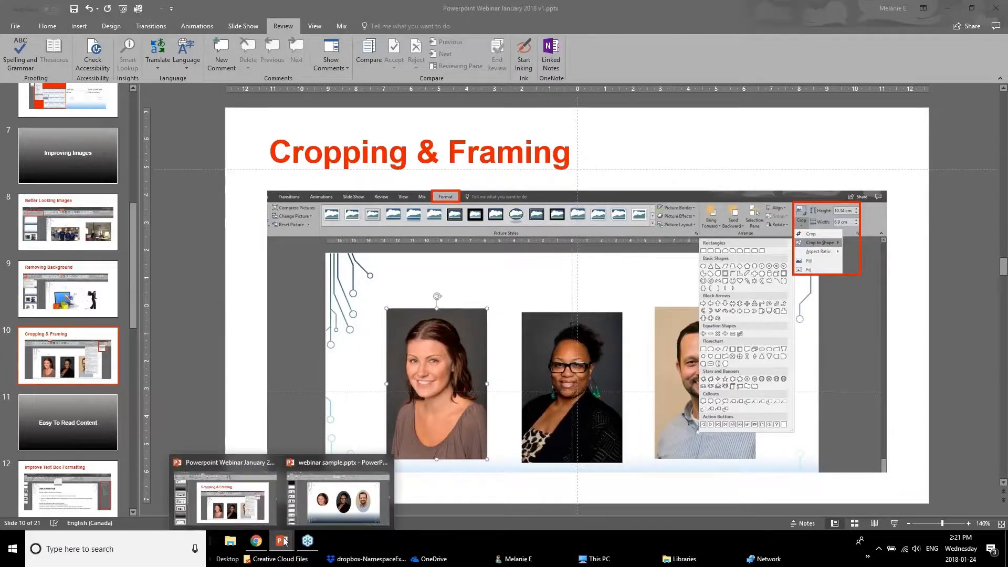
{"action": "left_click", "coordinate": [241, 509]}
{"action": "left_click", "coordinate": [282, 541]}
{"action": "left_click", "coordinate": [341, 497]}
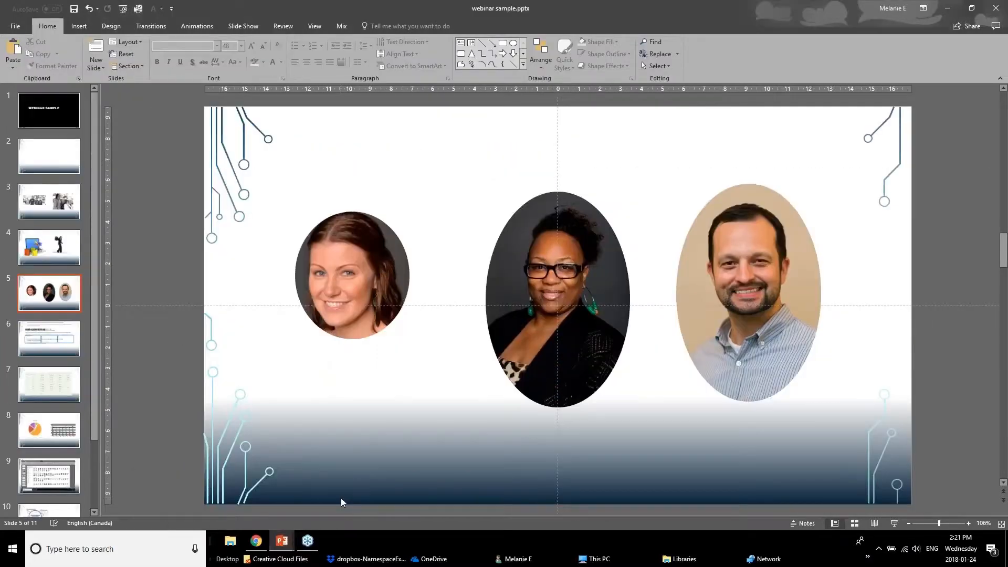
Apply the rotated white-frame picture style to the leftmost portrait, move it slightly up and right, and deselect it
{"action": "left_click", "coordinate": [351, 283]}
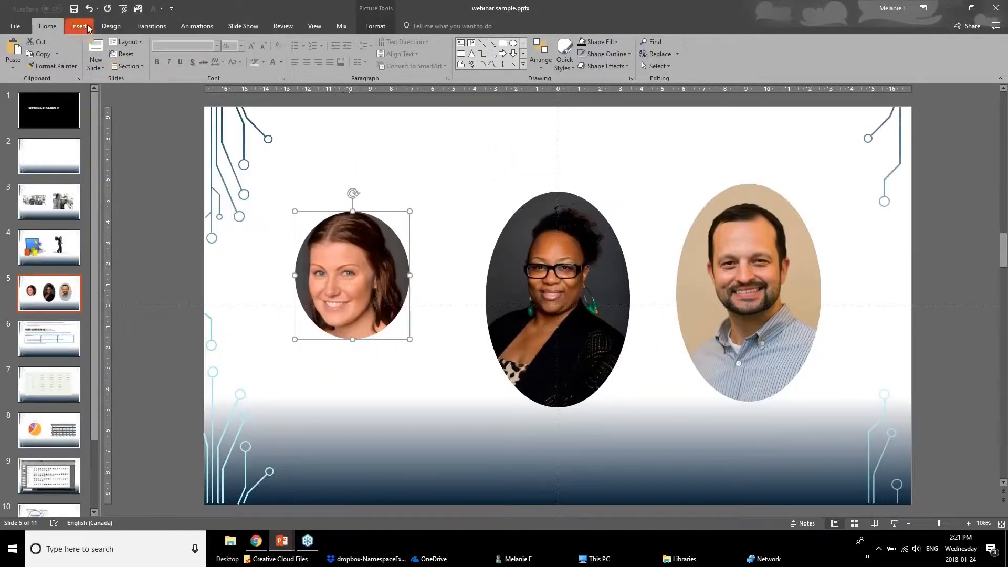
{"action": "left_click", "coordinate": [376, 26]}
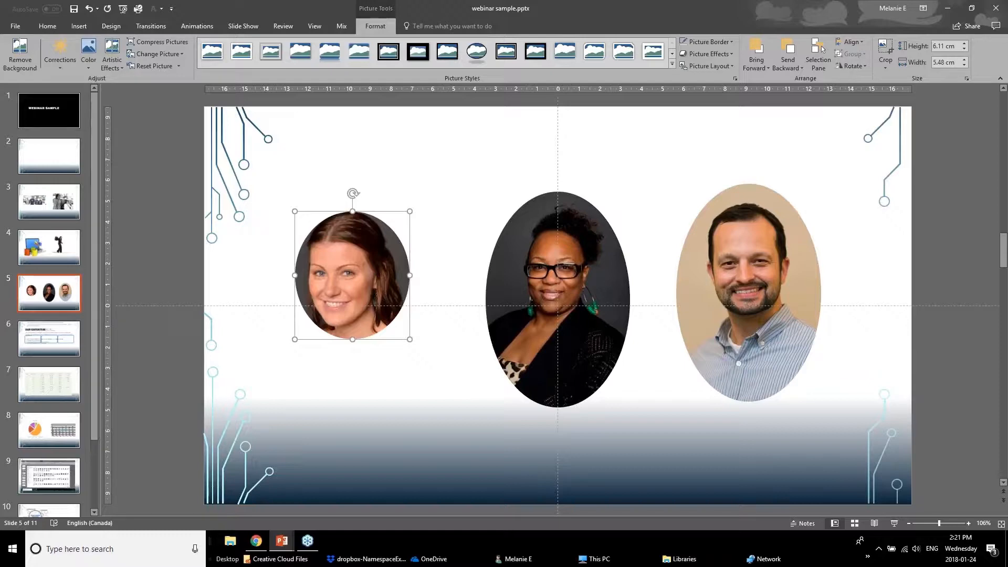
{"action": "left_click", "coordinate": [672, 64]}
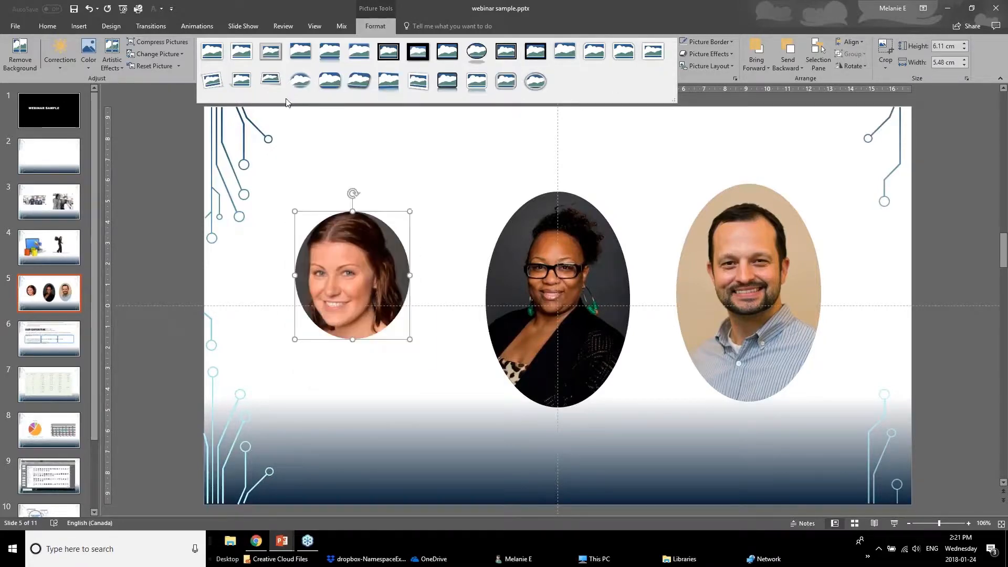
{"action": "left_click", "coordinate": [220, 77]}
{"action": "left_click_drag", "start_coordinate": [365, 302], "coordinate": [383, 278]}
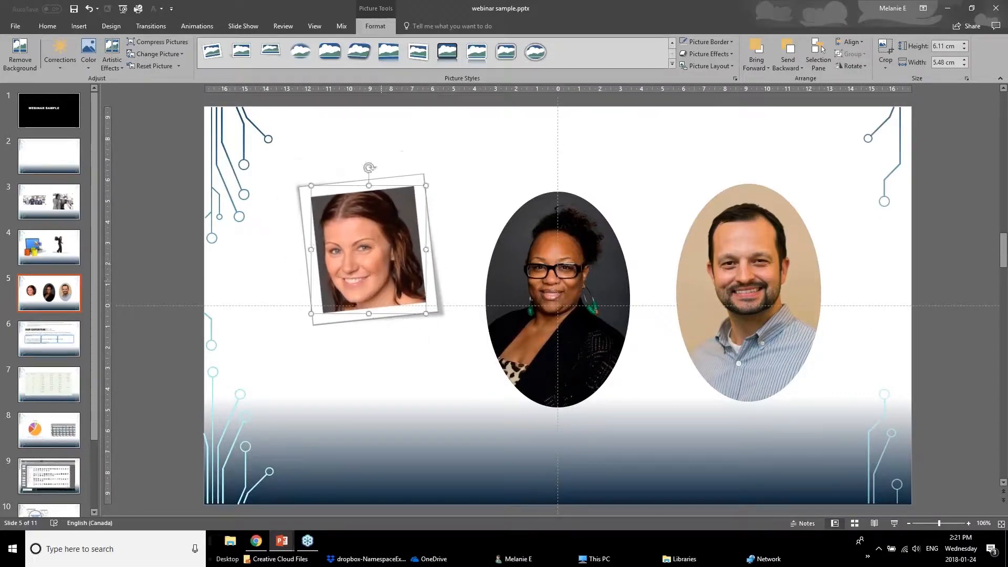
{"action": "left_click", "coordinate": [202, 311]}
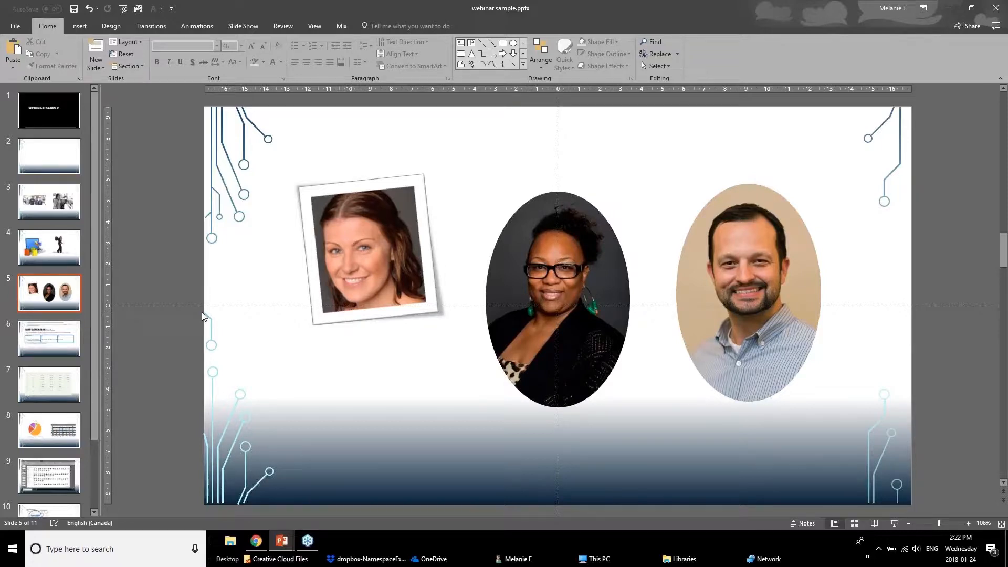
Examine the picture border options and shadow effects available for the middle oval portrait
{"action": "left_click", "coordinate": [529, 259]}
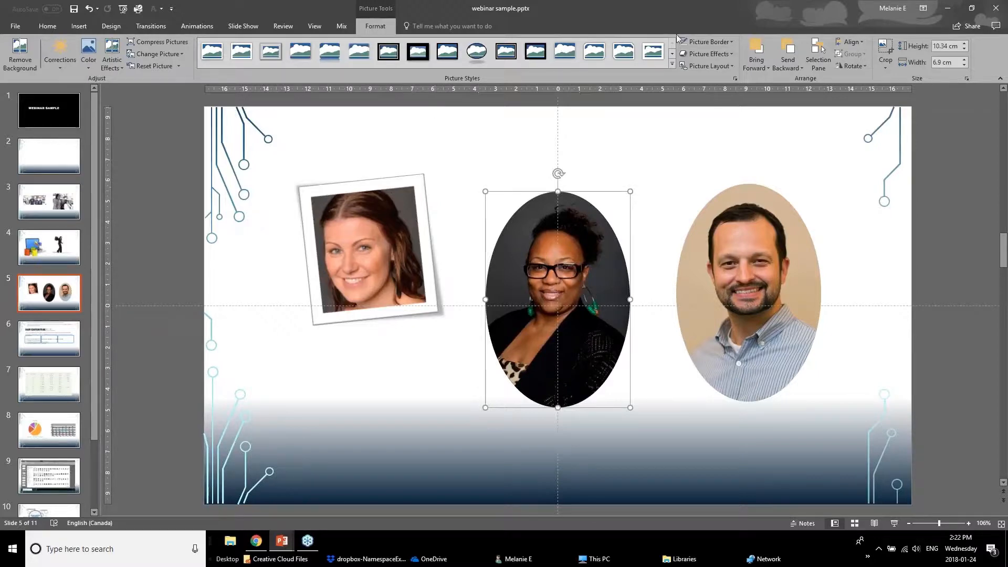
{"action": "left_click", "coordinate": [706, 42]}
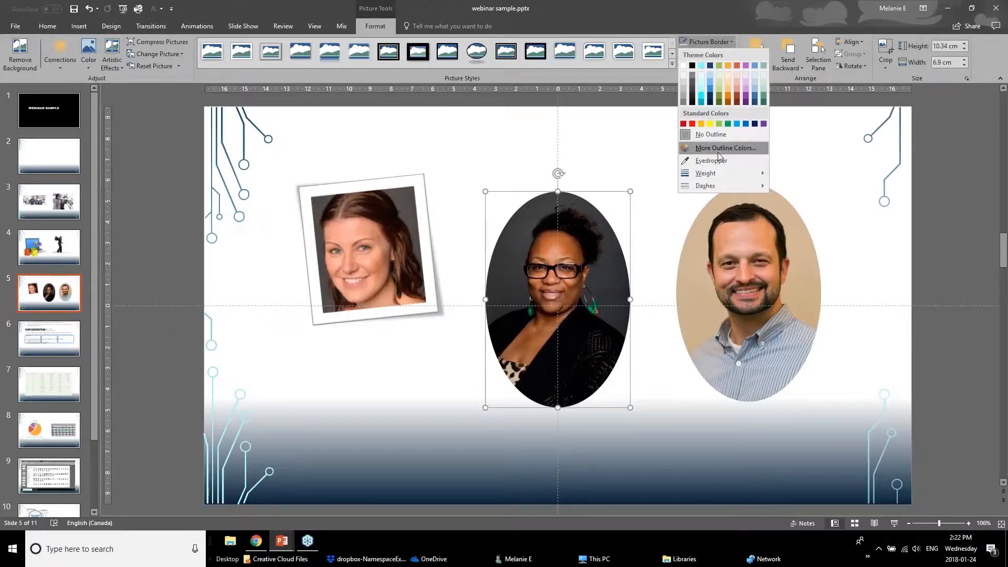
{"action": "left_click", "coordinate": [632, 158]}
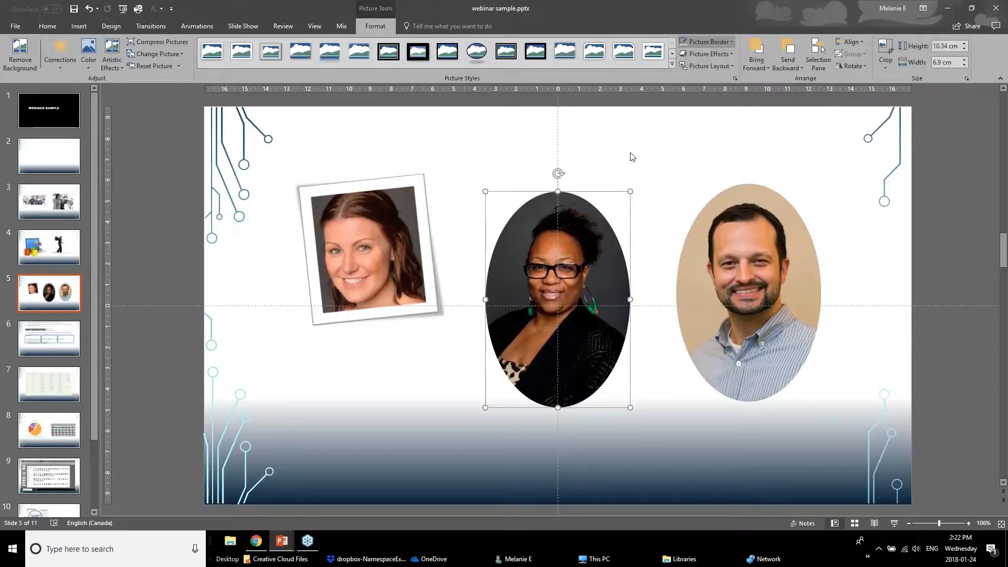
{"action": "left_click", "coordinate": [712, 43]}
{"action": "left_click", "coordinate": [728, 41]}
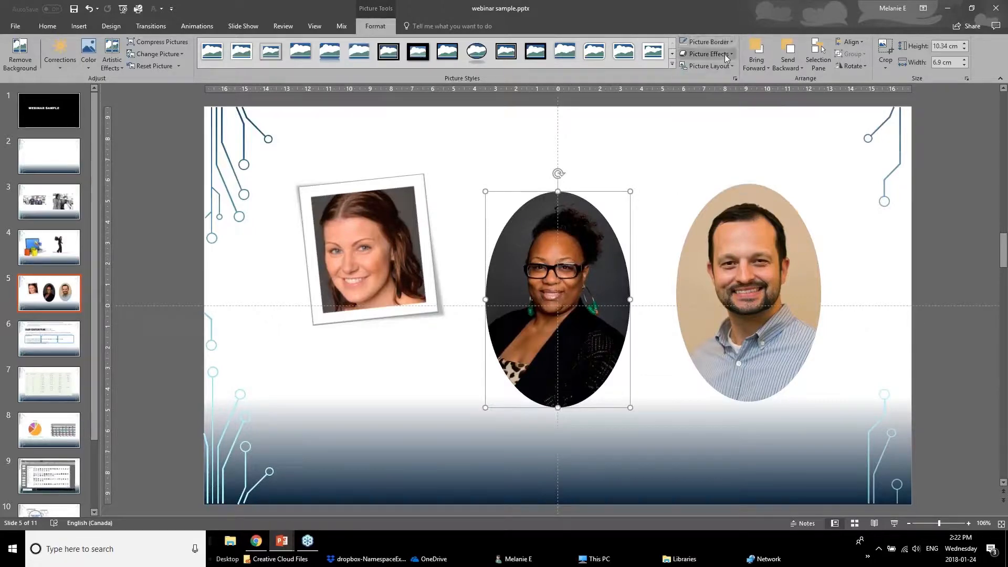
{"action": "left_click", "coordinate": [724, 55]}
{"action": "mouse_move", "coordinate": [729, 98]}
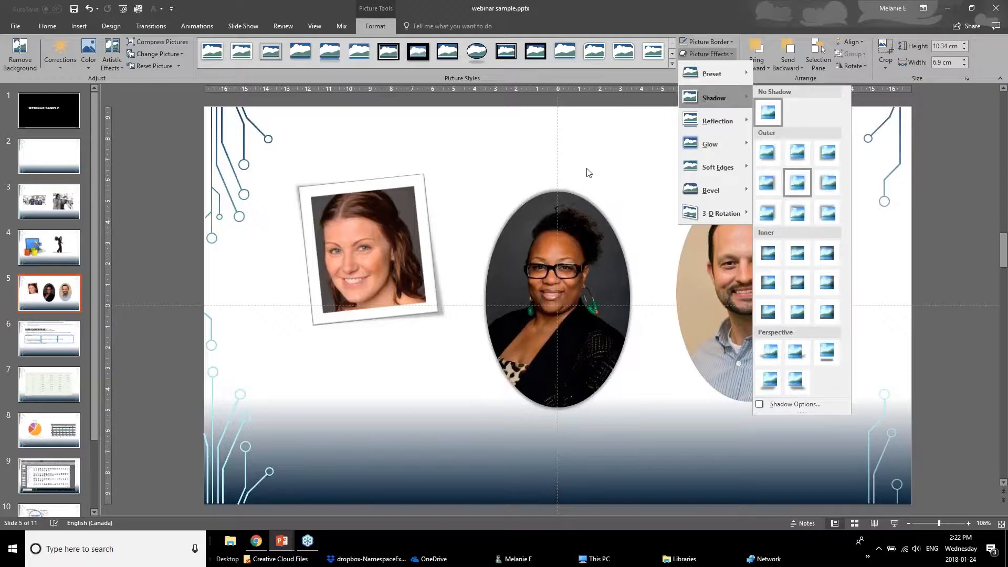
Give the leftmost portrait an upright white-frame picture style and switch to the Powerpoint Webinar January 2018 v1.pptx presentation
{"action": "left_click", "coordinate": [359, 52]}
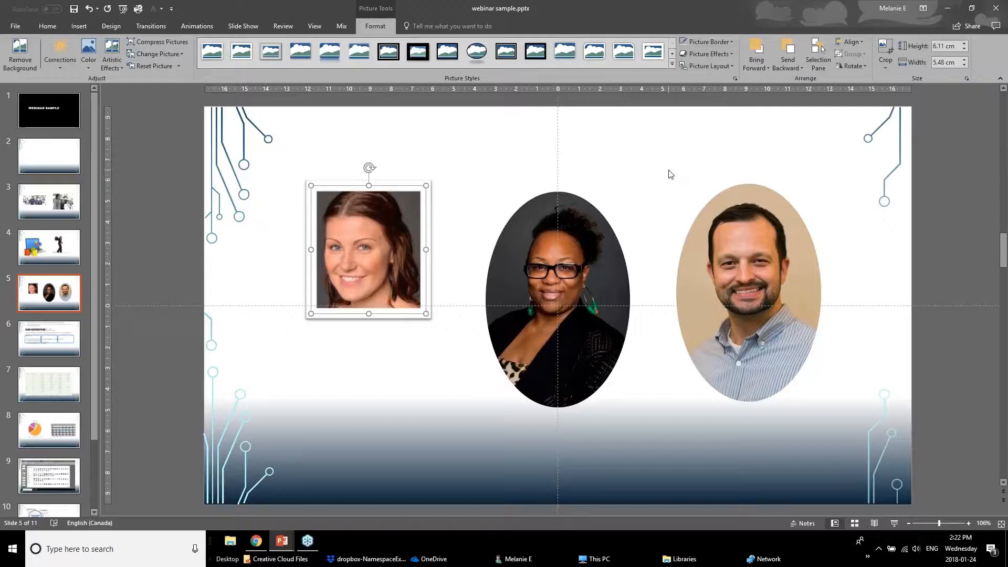
{"action": "left_click", "coordinate": [282, 542]}
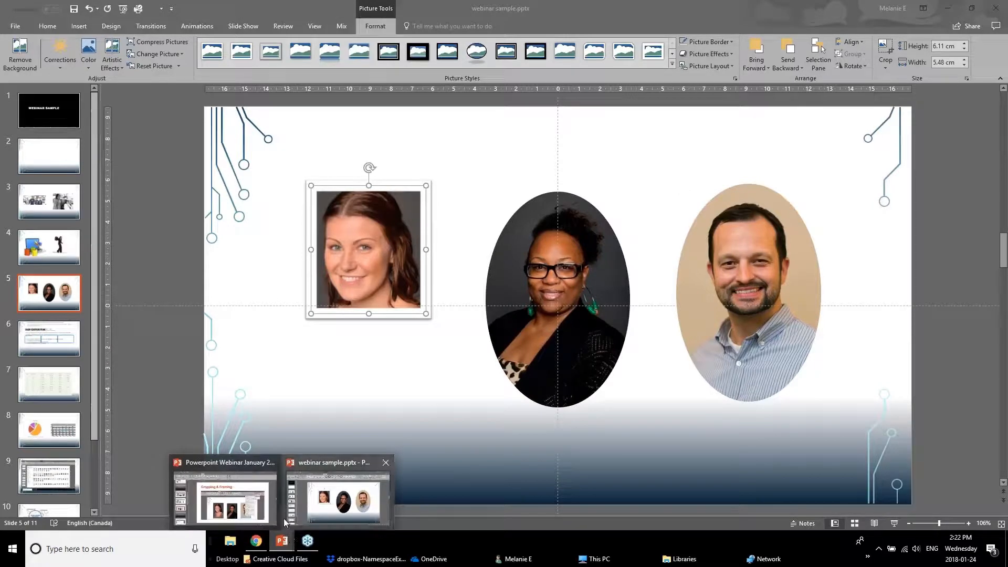
{"action": "left_click", "coordinate": [268, 514]}
Show the Easy To Read Content slide, followed by the Improve Text Box Formatting slide
{"action": "scroll", "coordinate": [117, 405], "scroll_direction": "down", "scroll_amount": 1}
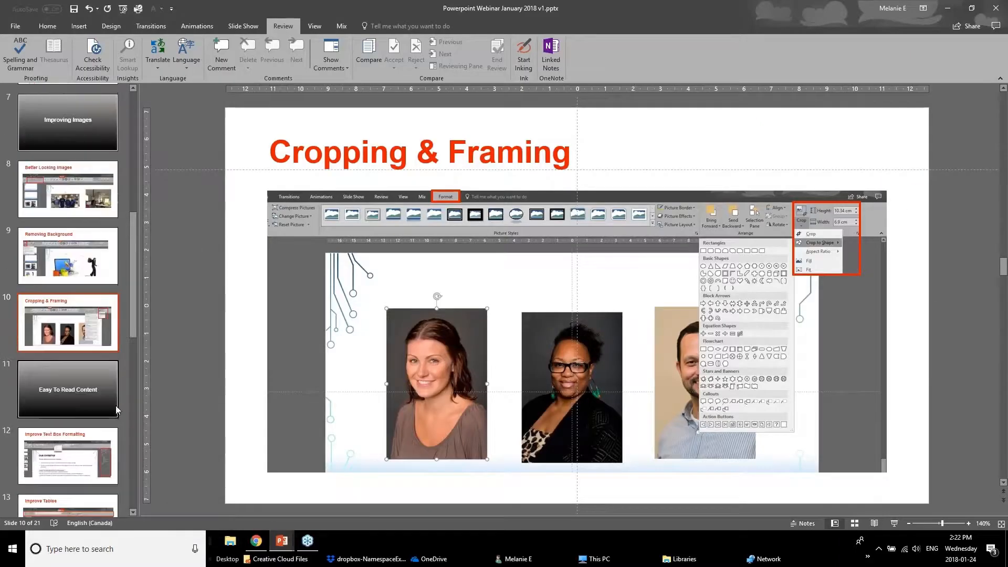
{"action": "left_click", "coordinate": [86, 372]}
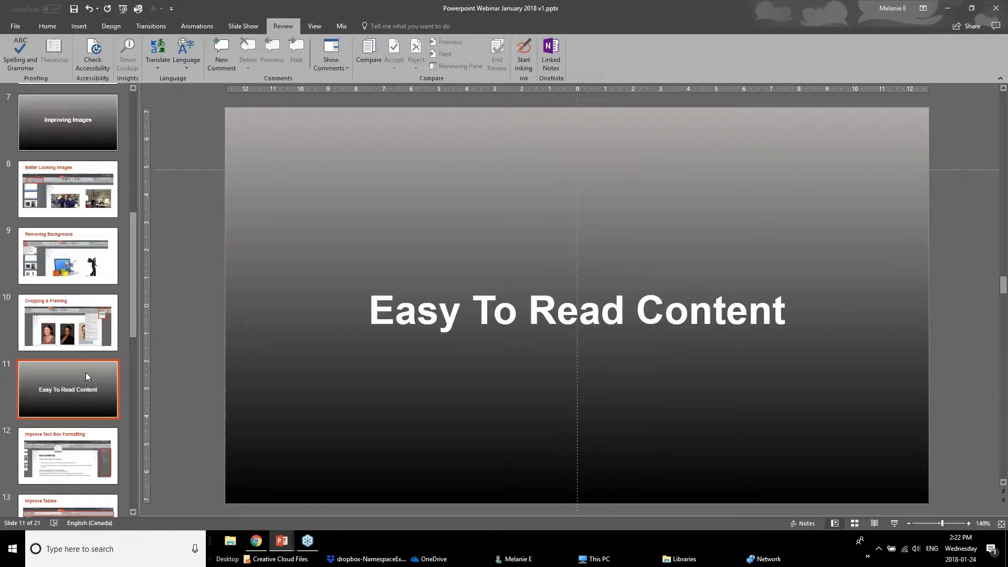
{"action": "left_click", "coordinate": [61, 477]}
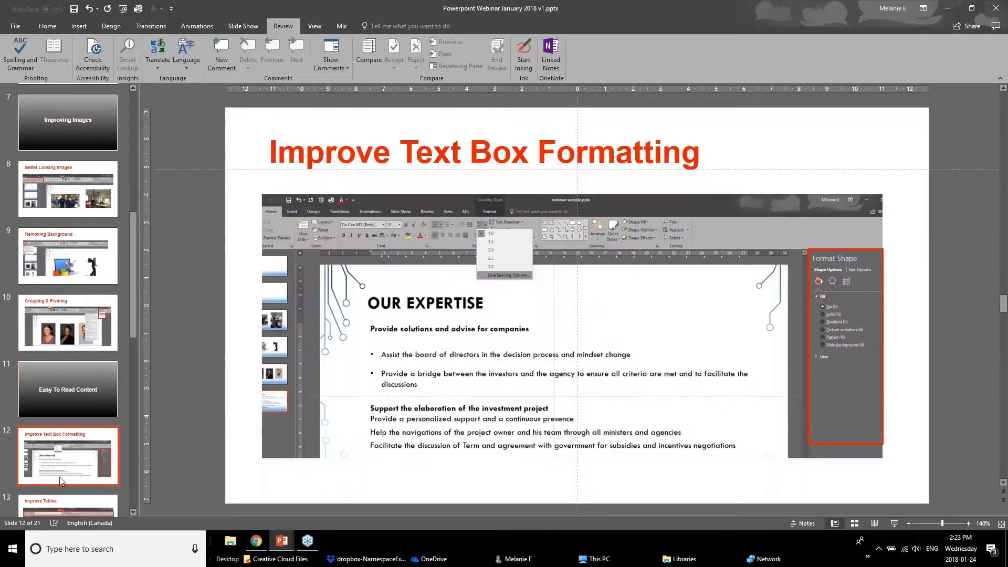
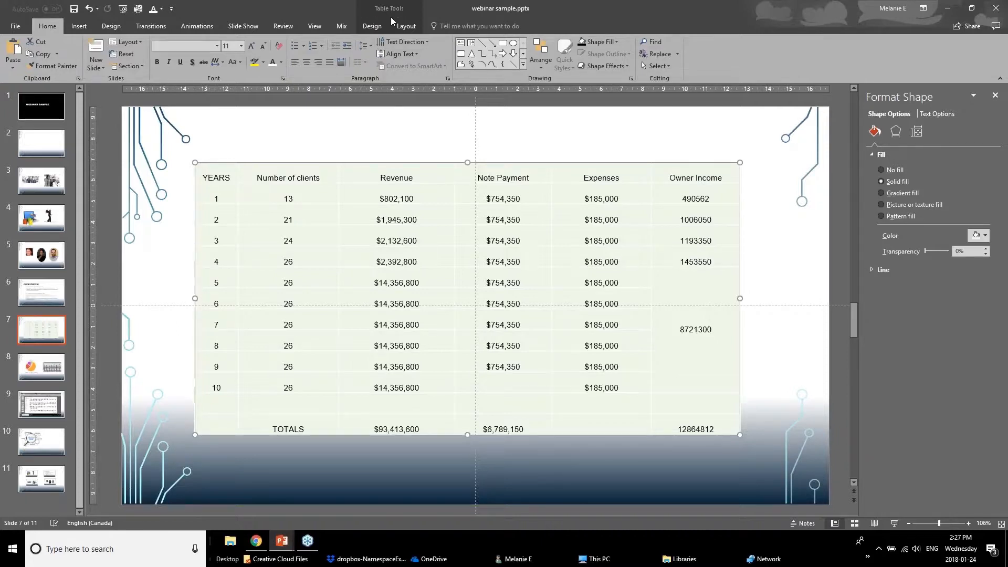
Examine the table design and table layout options available for the financial table on slide 7
{"action": "left_click", "coordinate": [374, 27]}
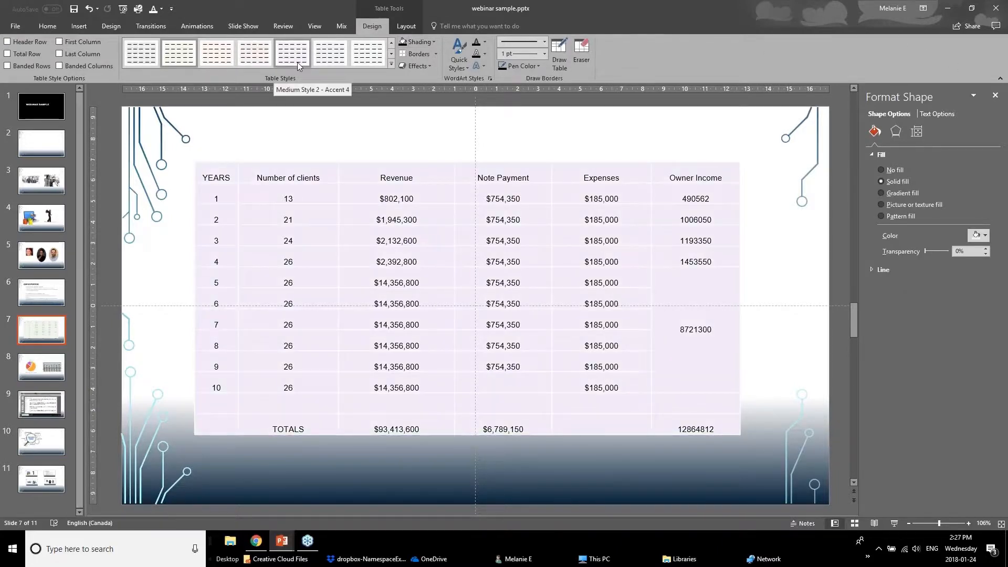
{"action": "left_click", "coordinate": [407, 26]}
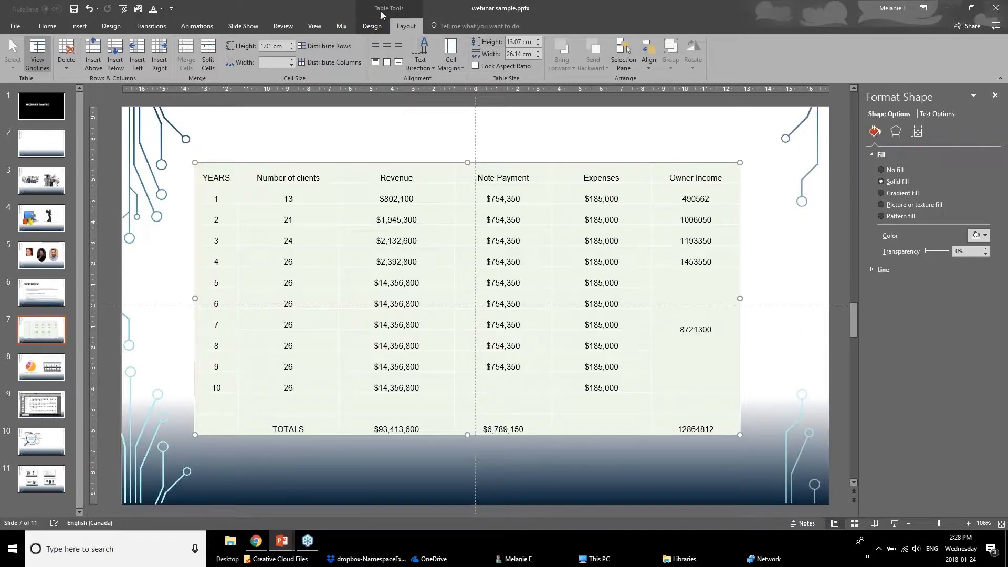
{"action": "left_click", "coordinate": [374, 28]}
{"action": "left_click", "coordinate": [398, 28]}
{"action": "left_click", "coordinate": [383, 29]}
{"action": "left_click", "coordinate": [409, 29]}
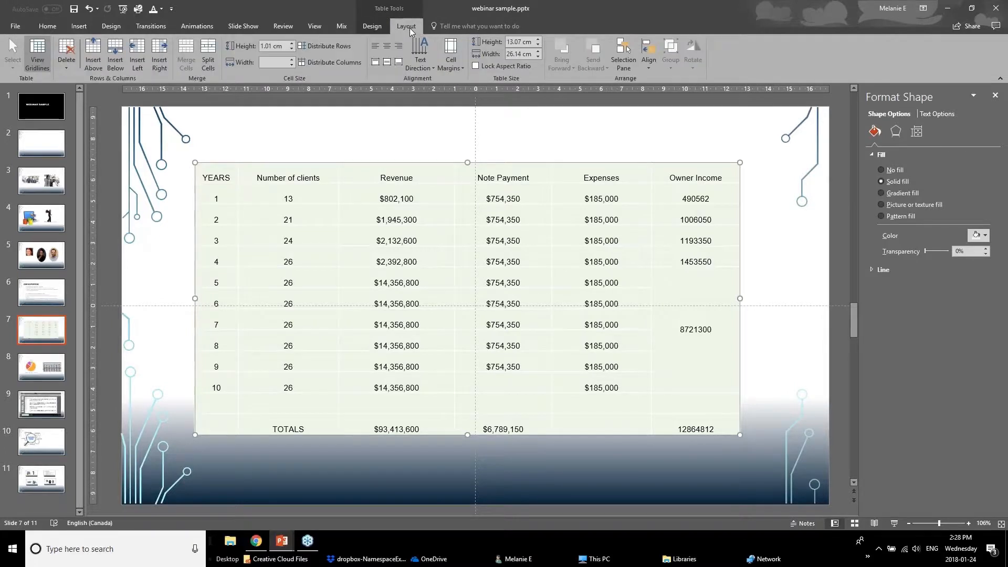
Turn on Header Row, Total Row and Last Column for the table and browse the available table styles
{"action": "left_click", "coordinate": [375, 27]}
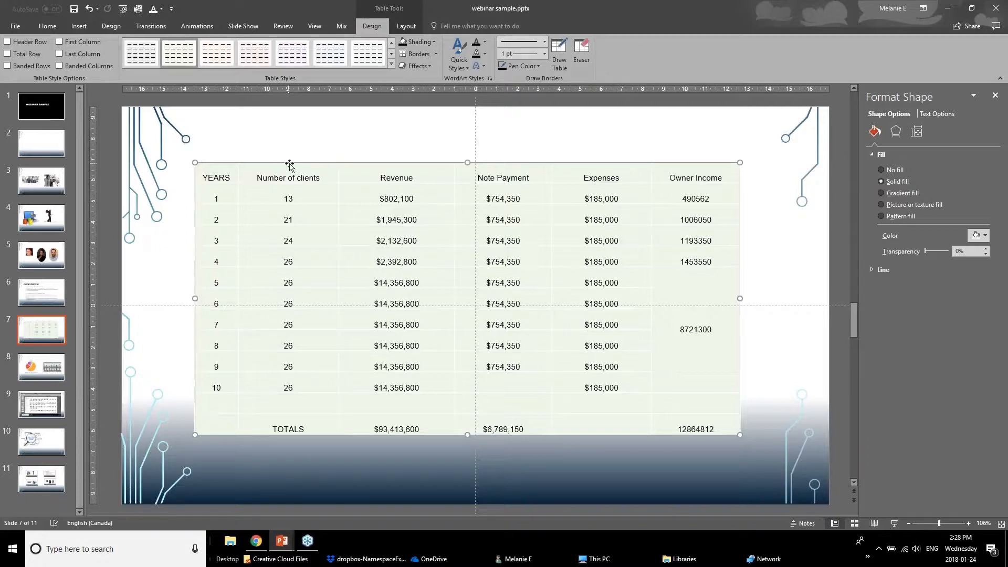
{"action": "left_click", "coordinate": [8, 42]}
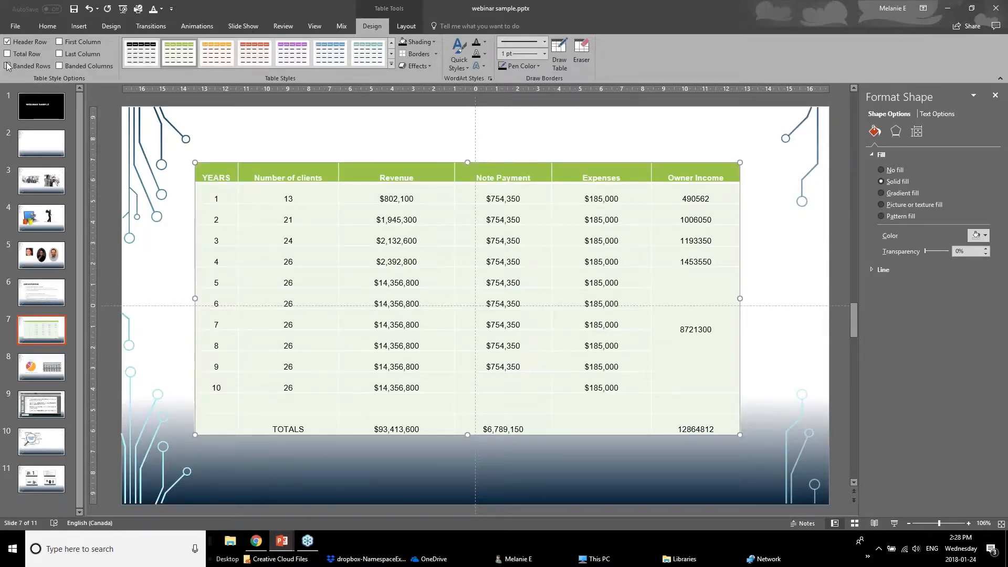
{"action": "left_click", "coordinate": [7, 54]}
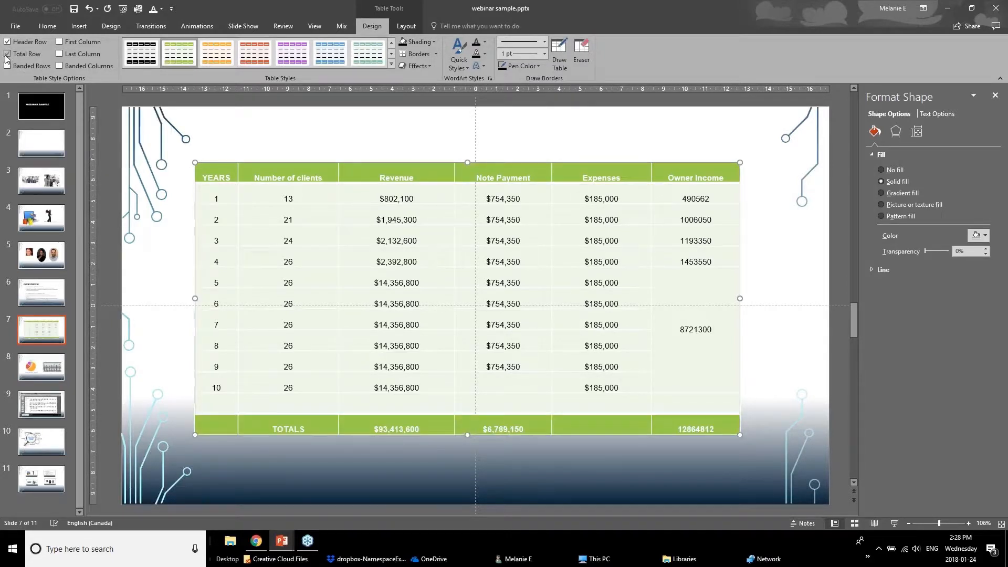
{"action": "left_click", "coordinate": [59, 54]}
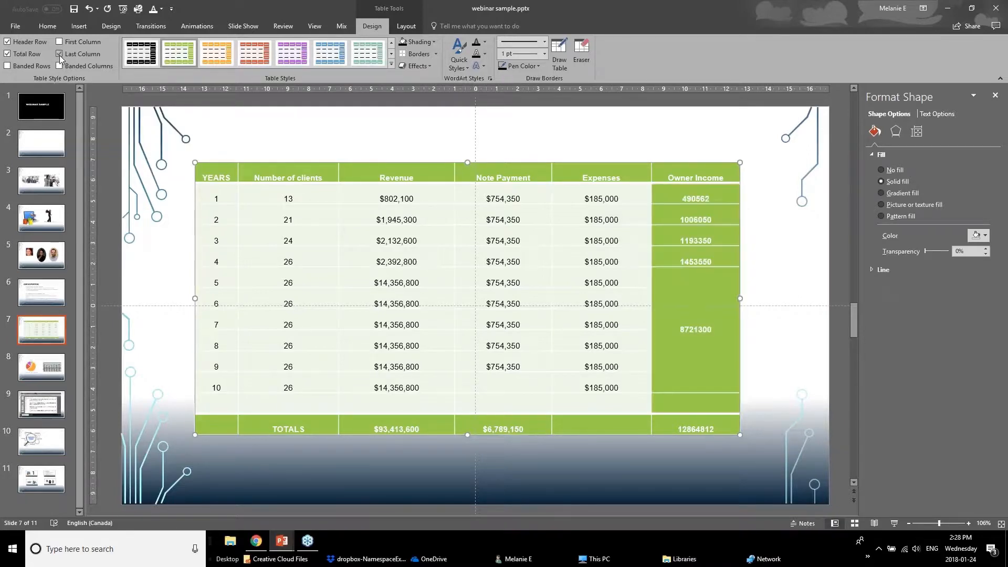
{"action": "left_click", "coordinate": [391, 63]}
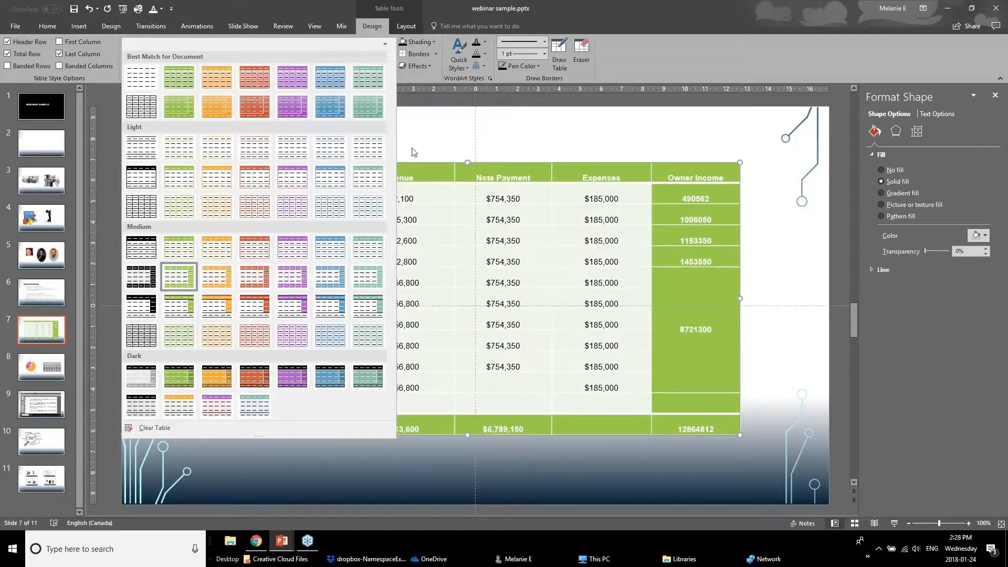
{"action": "left_click", "coordinate": [412, 153]}
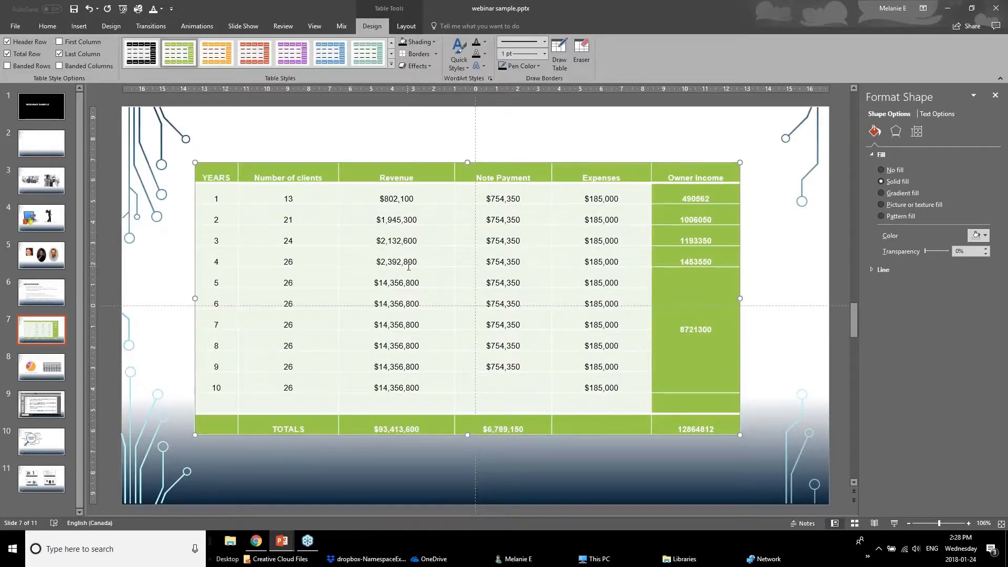
Undo the Header Row, Total Row and Last Column changes on the table
{"action": "key", "text": "ctrl+z"}
{"action": "key", "text": "ctrl+z"}
{"action": "key", "text": "ctrl+z"}
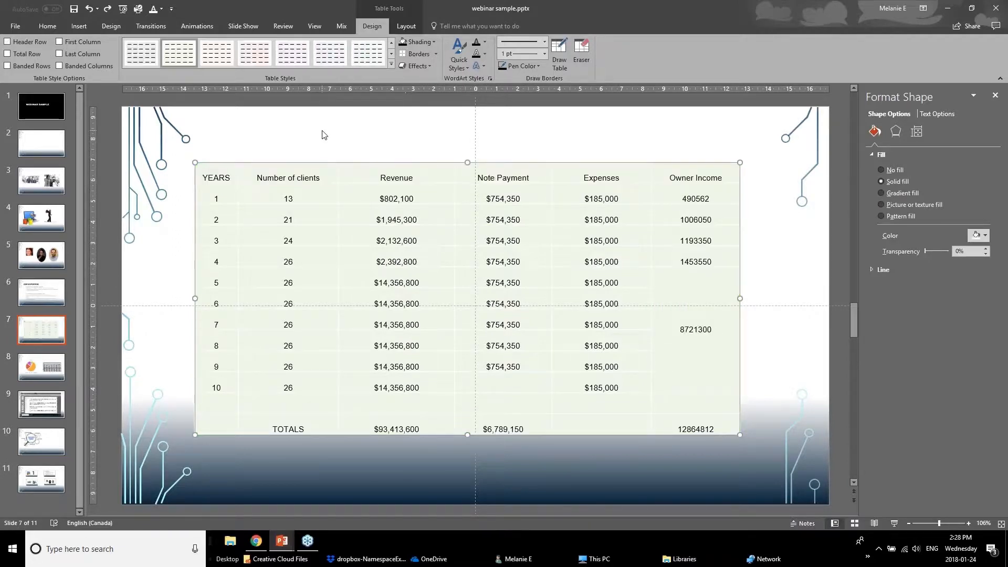
{"action": "left_click", "coordinate": [322, 135]}
Shade the table's entire header row, from YEARS to Owner Income, in the standard dark red
{"action": "left_click_drag", "start_coordinate": [210, 178], "coordinate": [718, 175]}
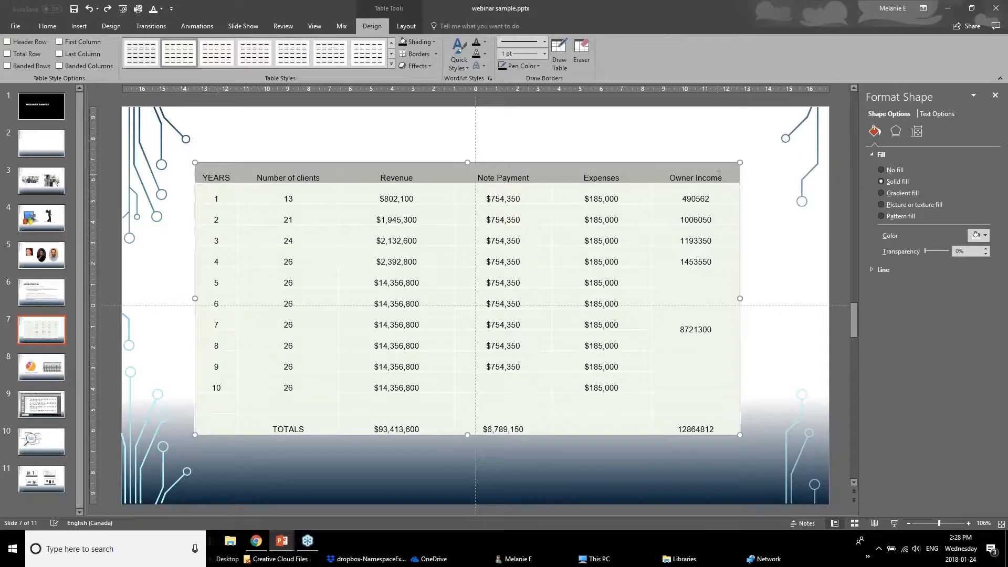
{"action": "left_click", "coordinate": [433, 43]}
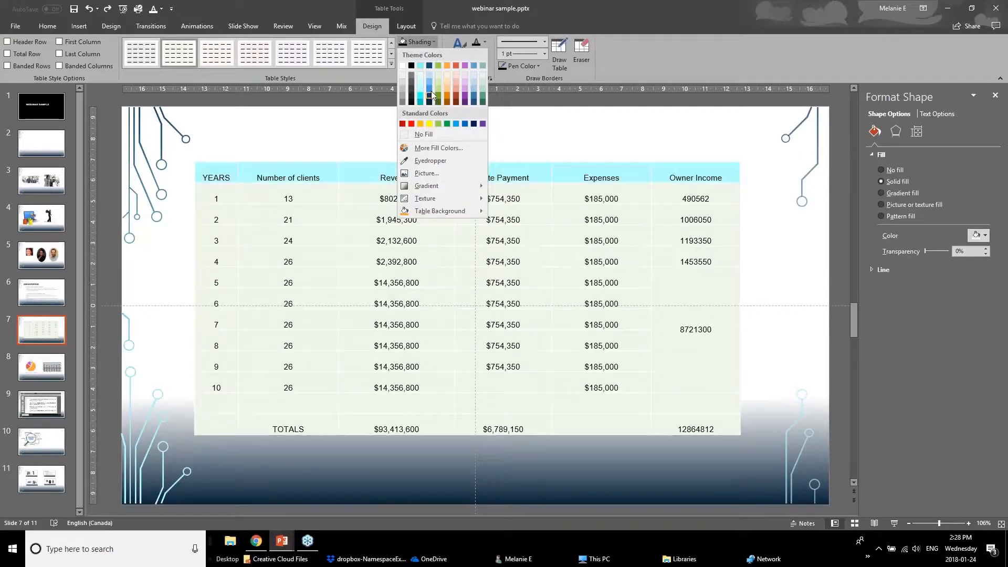
{"action": "left_click", "coordinate": [403, 124]}
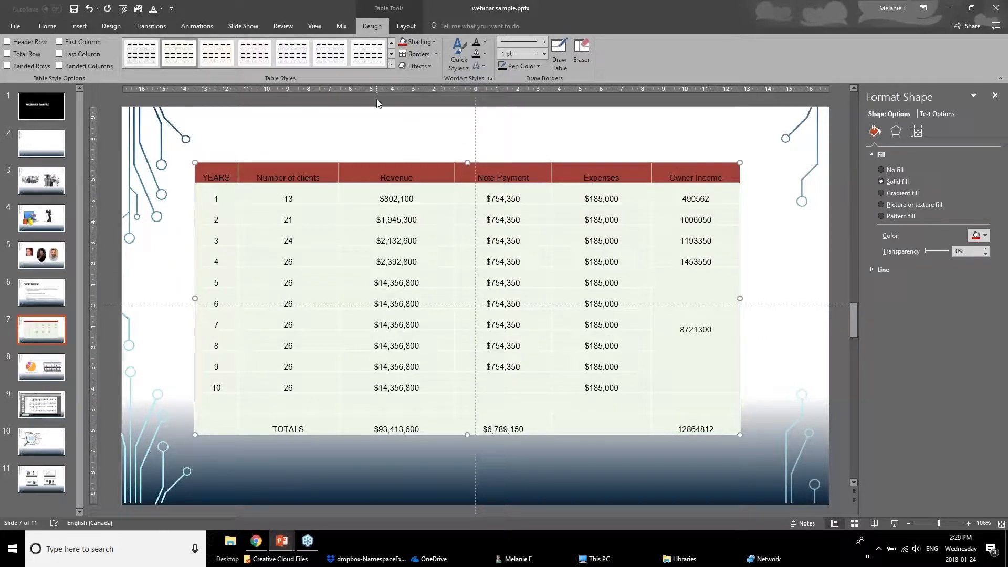
Change the header row's text colour to white
{"action": "left_click", "coordinate": [485, 49]}
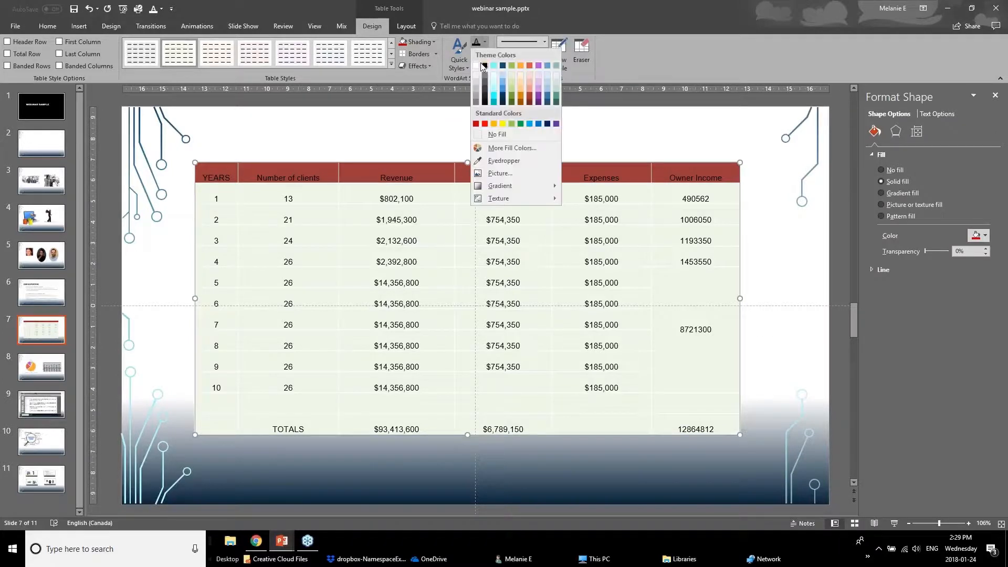
{"action": "left_click", "coordinate": [479, 68]}
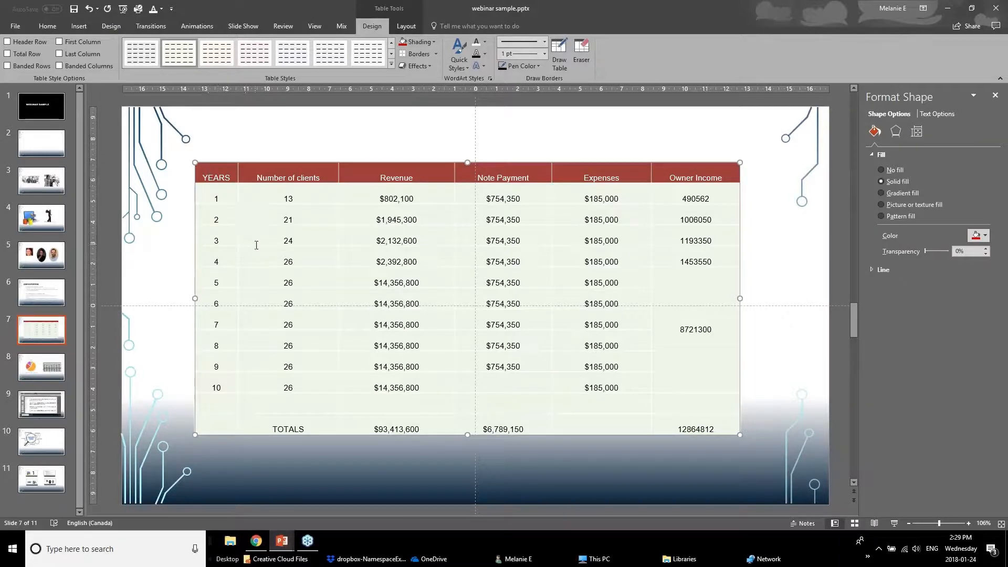
Select all table rows below the header and set the border pen colour to black
{"action": "left_click_drag", "start_coordinate": [216, 195], "coordinate": [707, 427]}
{"action": "left_click", "coordinate": [436, 53]}
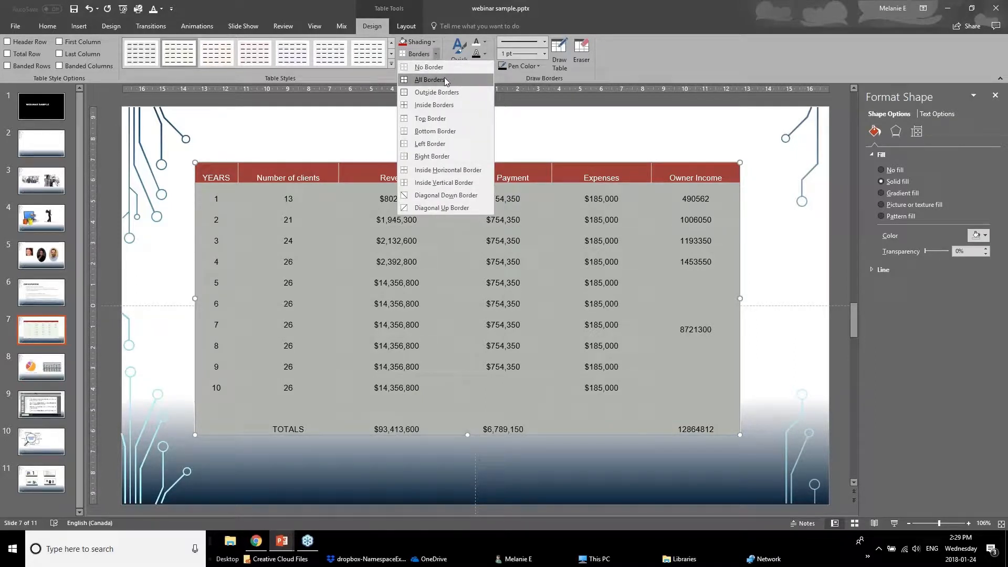
{"action": "left_click", "coordinate": [545, 56]}
{"action": "left_click", "coordinate": [544, 53]}
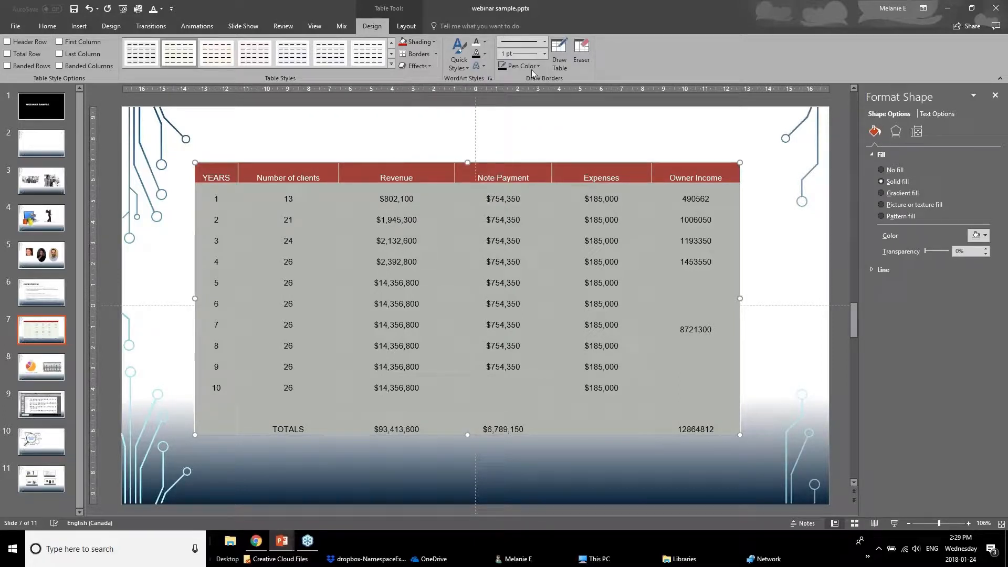
{"action": "left_click", "coordinate": [532, 66]}
{"action": "left_click", "coordinate": [502, 112]}
{"action": "left_click", "coordinate": [525, 66]}
{"action": "left_click", "coordinate": [512, 92]}
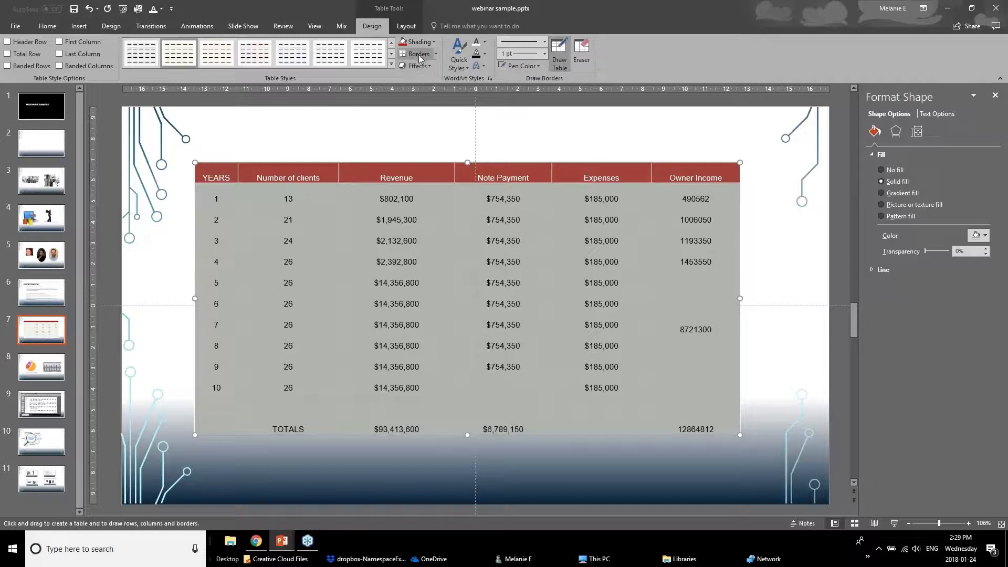
{"action": "left_click", "coordinate": [418, 54]}
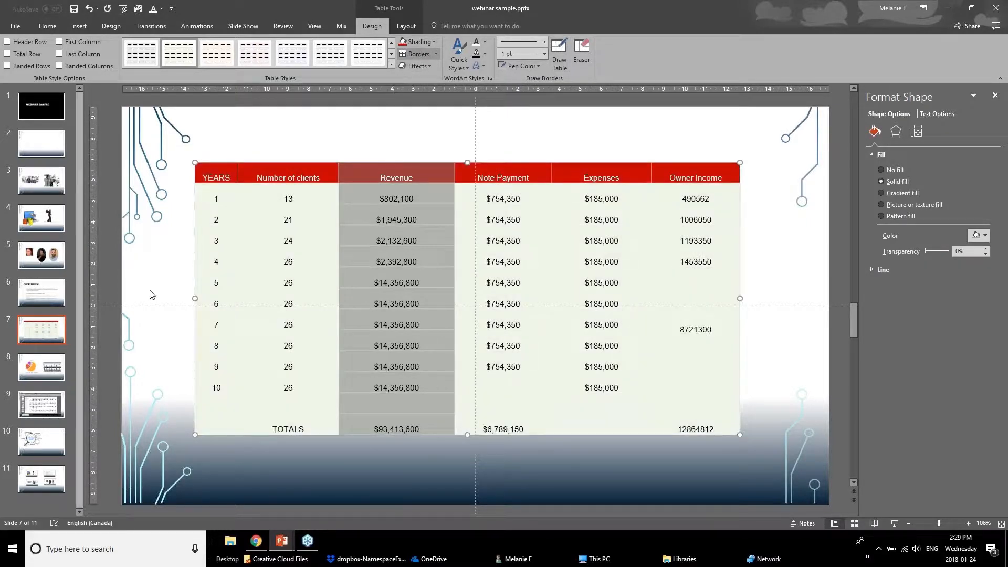
Apply All Borders to every table row below the header, from year 1 through TOTALS
{"action": "left_click", "coordinate": [153, 295]}
{"action": "left_click_drag", "start_coordinate": [218, 199], "coordinate": [693, 425]}
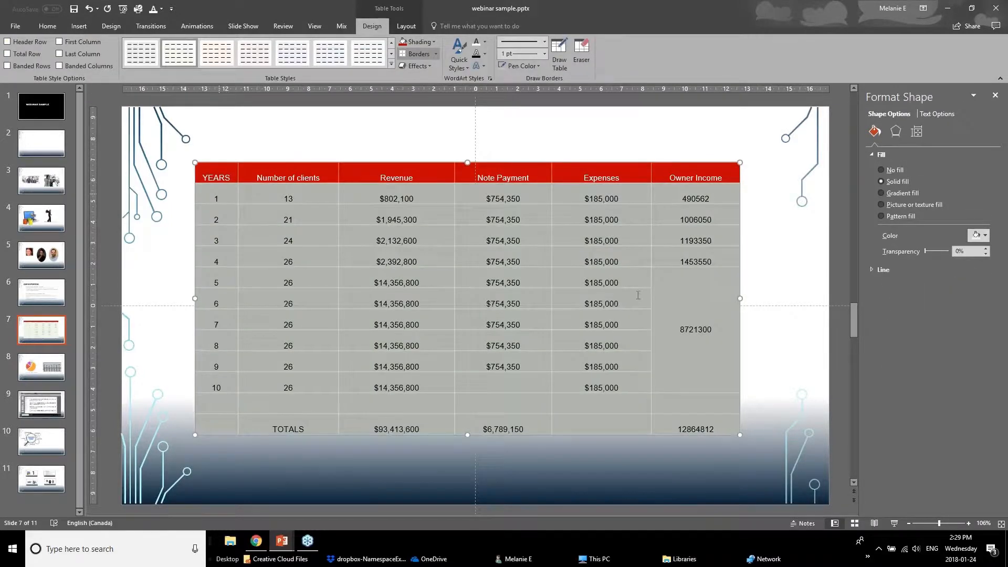
{"action": "left_click", "coordinate": [436, 54]}
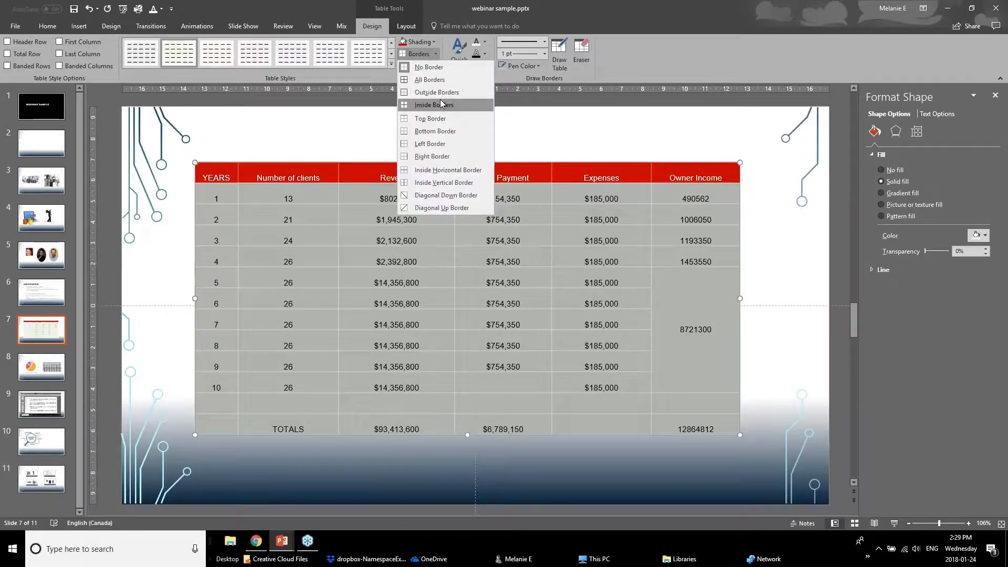
{"action": "left_click", "coordinate": [440, 80]}
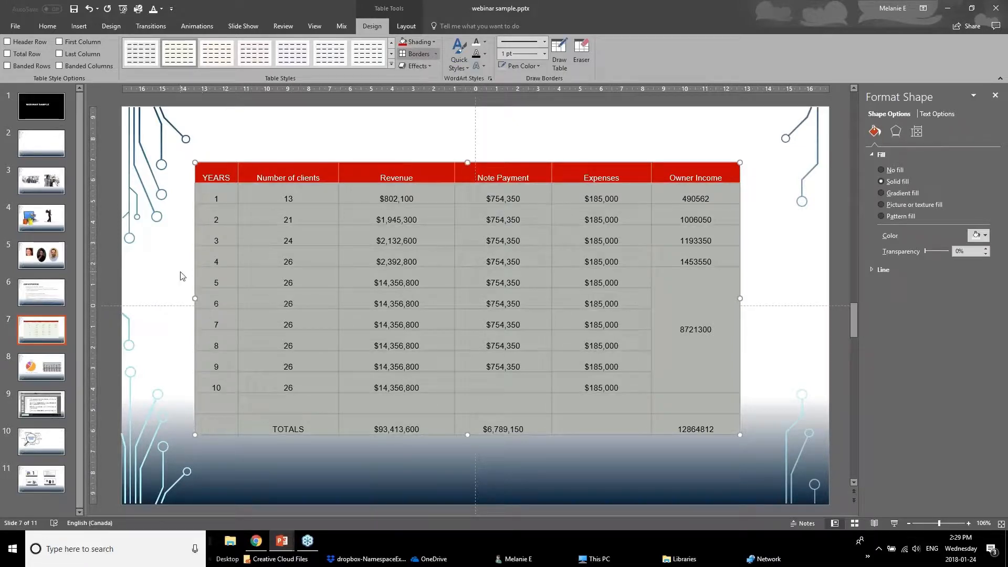
{"action": "left_click", "coordinate": [181, 275]}
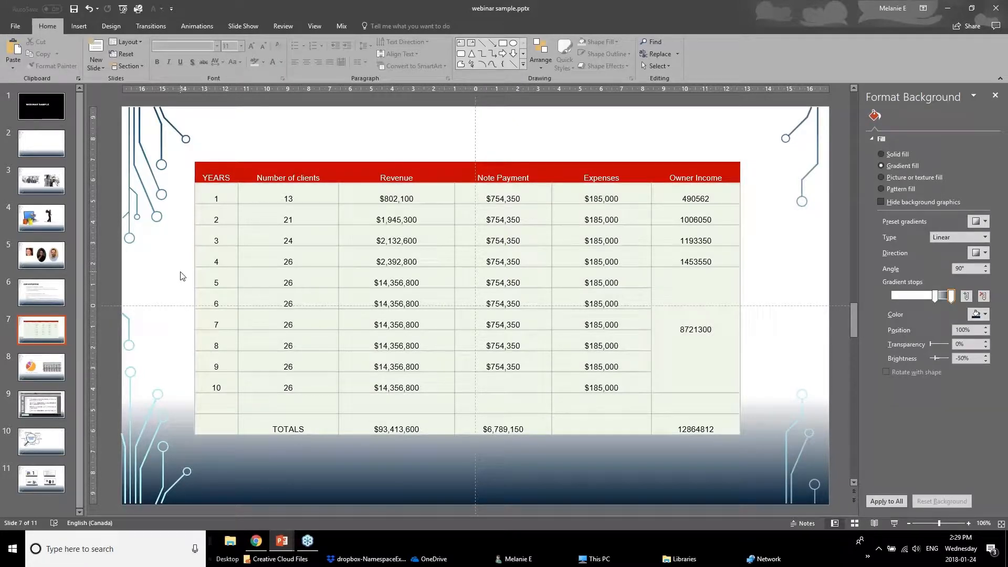
{"action": "left_click_drag", "start_coordinate": [213, 198], "coordinate": [706, 235]}
{"action": "left_click", "coordinate": [694, 280]}
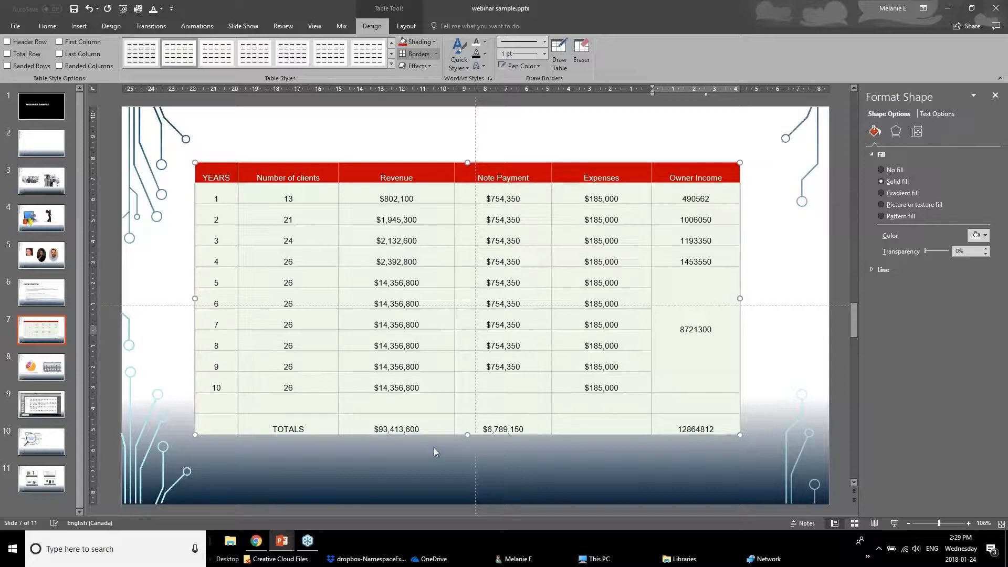
Centre the text vertically in all cells of the table
{"action": "left_click", "coordinate": [221, 195]}
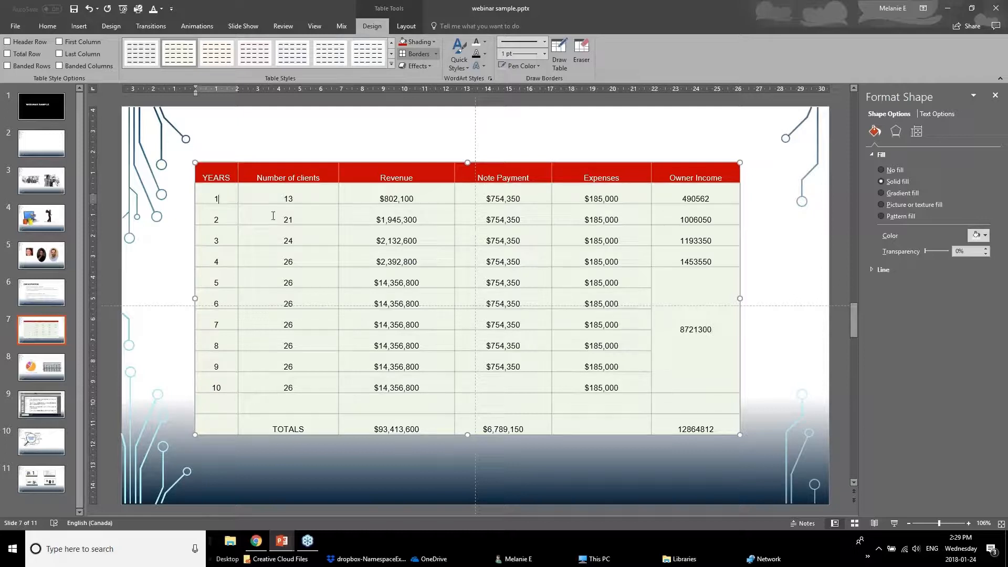
{"action": "left_click", "coordinate": [405, 26]}
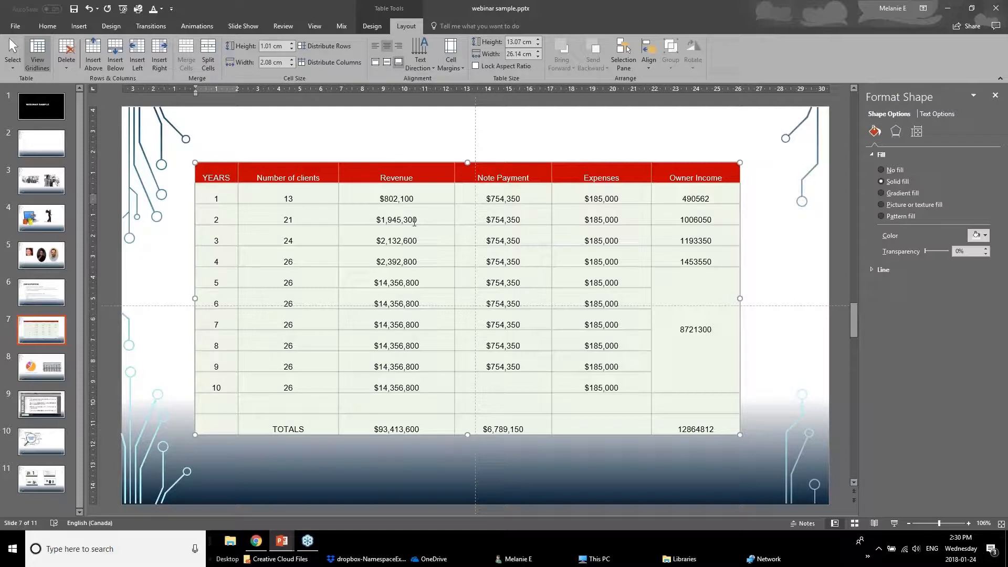
{"action": "left_click", "coordinate": [226, 163]}
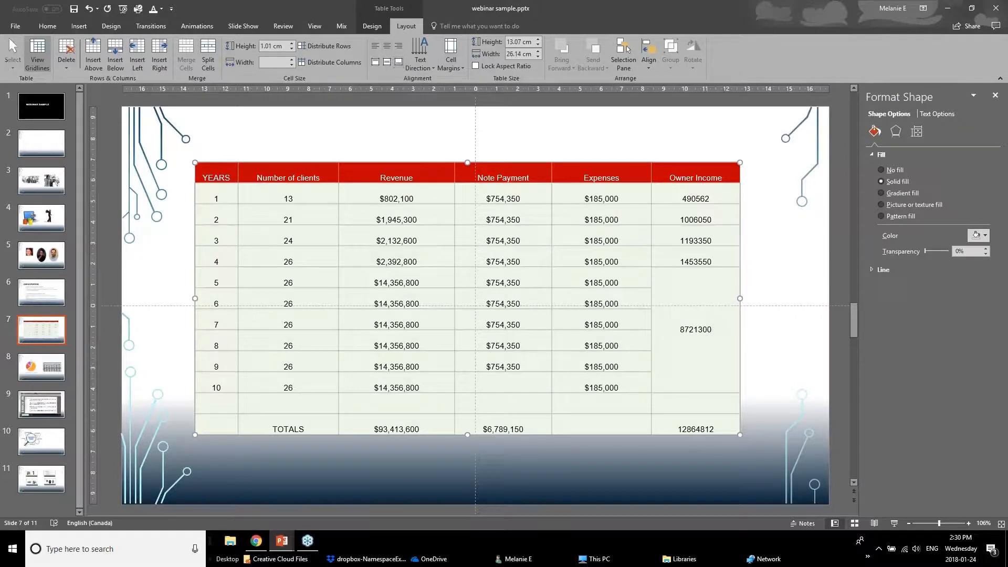
{"action": "left_click", "coordinate": [387, 64]}
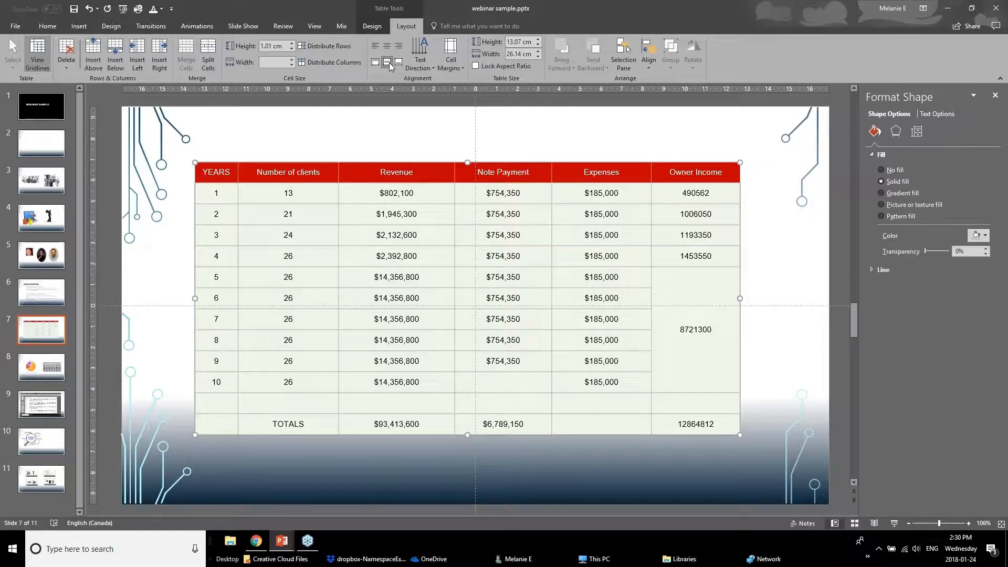
Try left and right alignment on the whole table's text and return it to centre alignment
{"action": "left_click", "coordinate": [372, 51]}
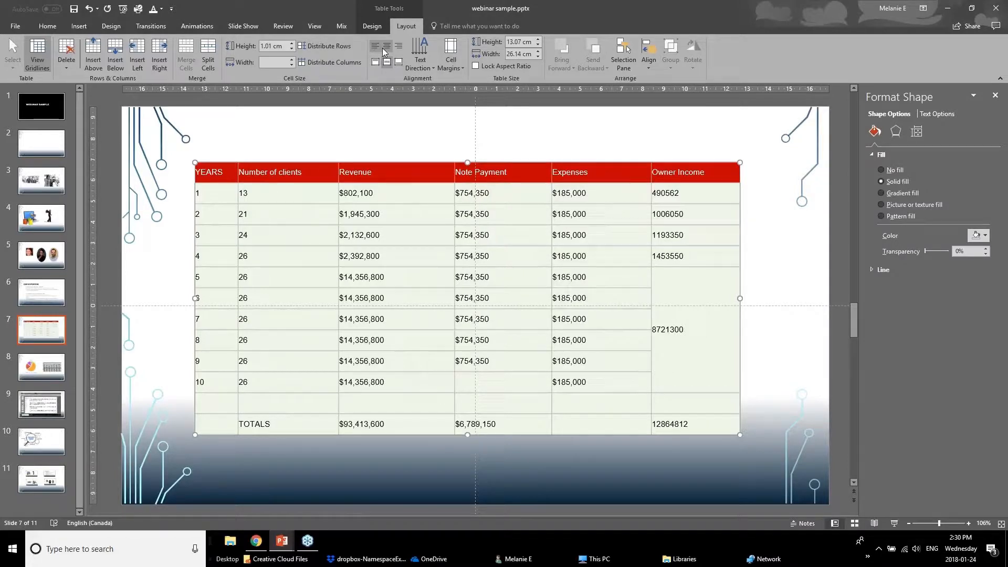
{"action": "left_click", "coordinate": [386, 47]}
{"action": "left_click", "coordinate": [401, 46]}
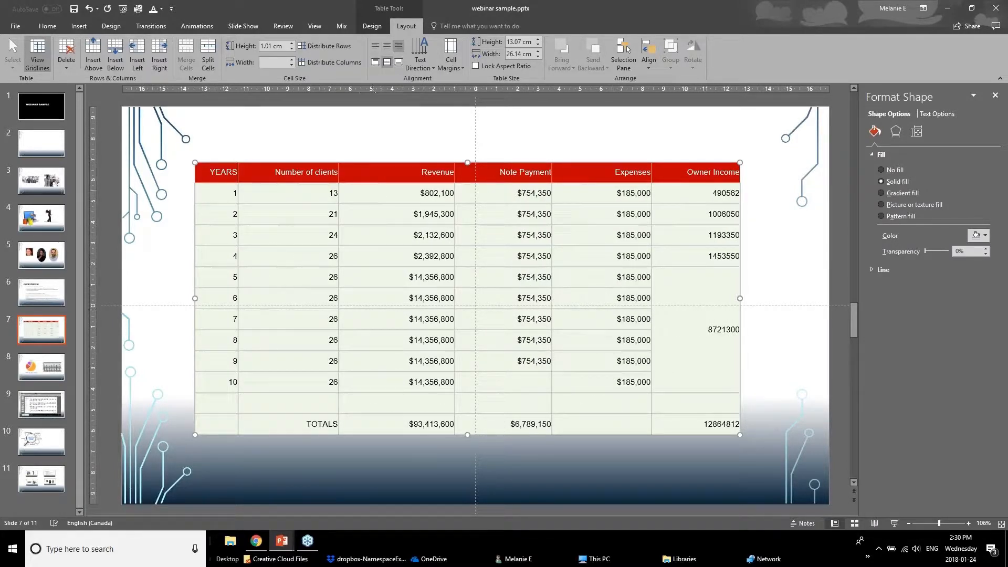
{"action": "left_click", "coordinate": [386, 49]}
Try rotating the numbers in the YEARS column by 90° and set their text direction back to horizontal
{"action": "left_click", "coordinate": [284, 234]}
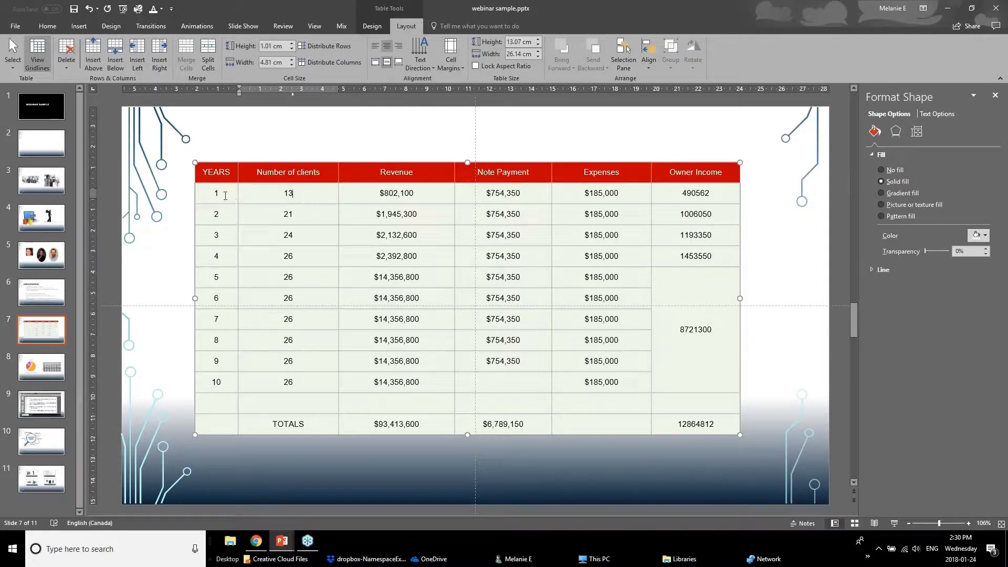
{"action": "left_click_drag", "start_coordinate": [217, 192], "coordinate": [201, 408]}
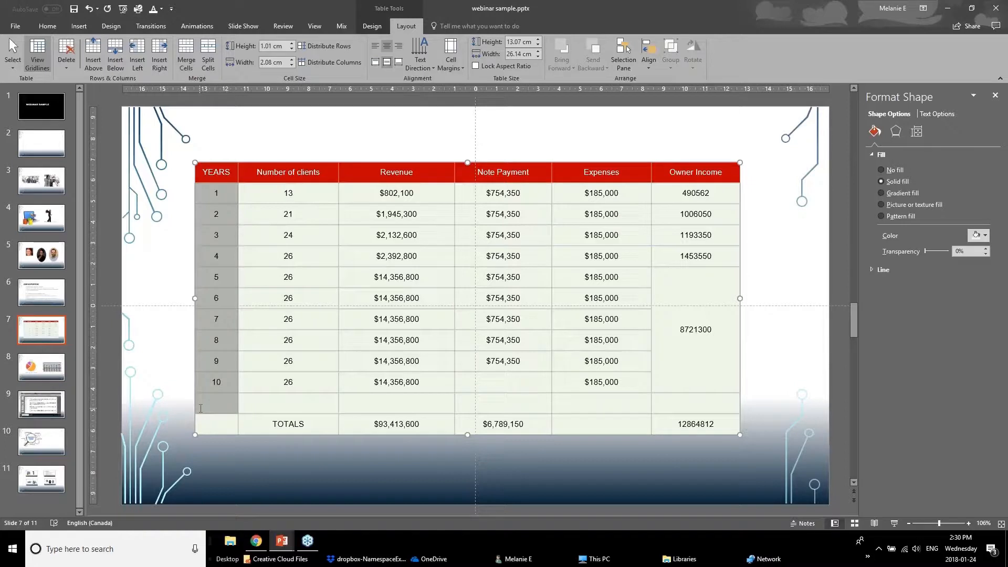
{"action": "left_click", "coordinate": [422, 68]}
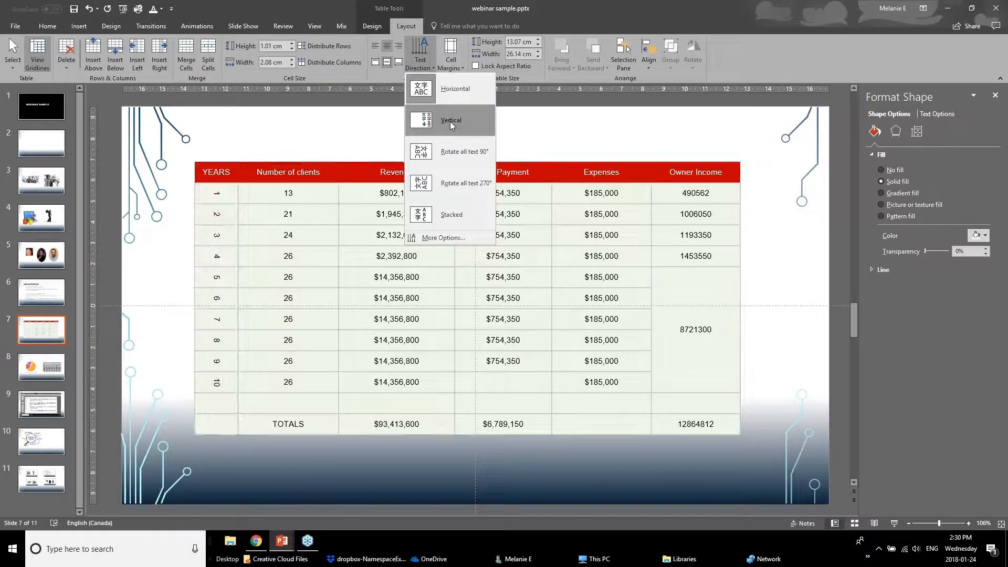
{"action": "left_click", "coordinate": [448, 153]}
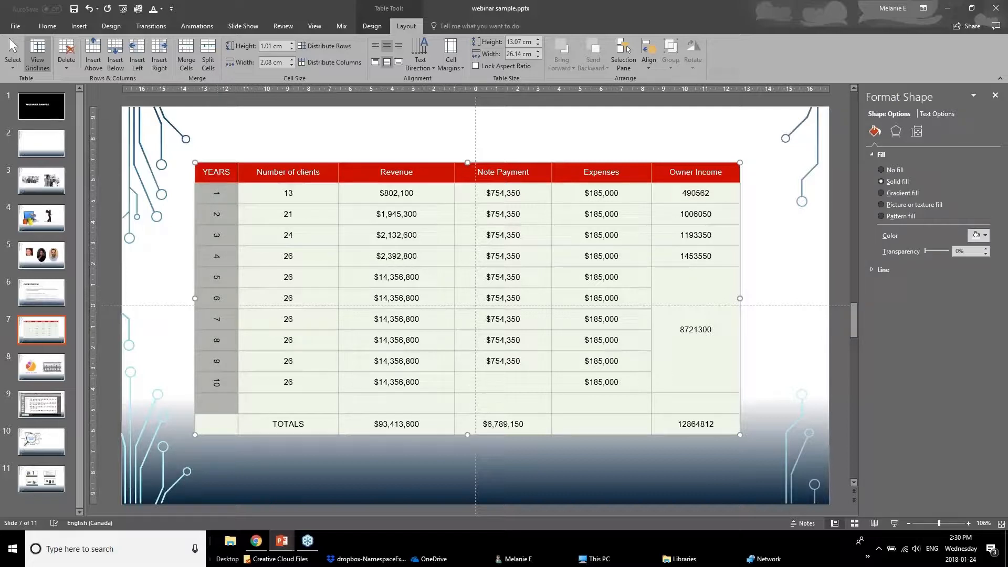
{"action": "left_click", "coordinate": [423, 58]}
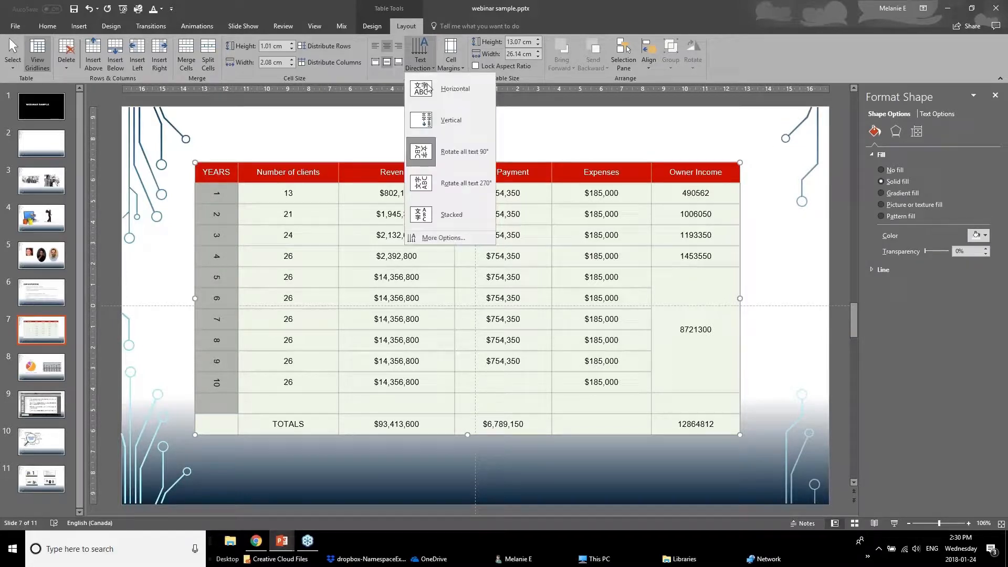
{"action": "left_click", "coordinate": [436, 93]}
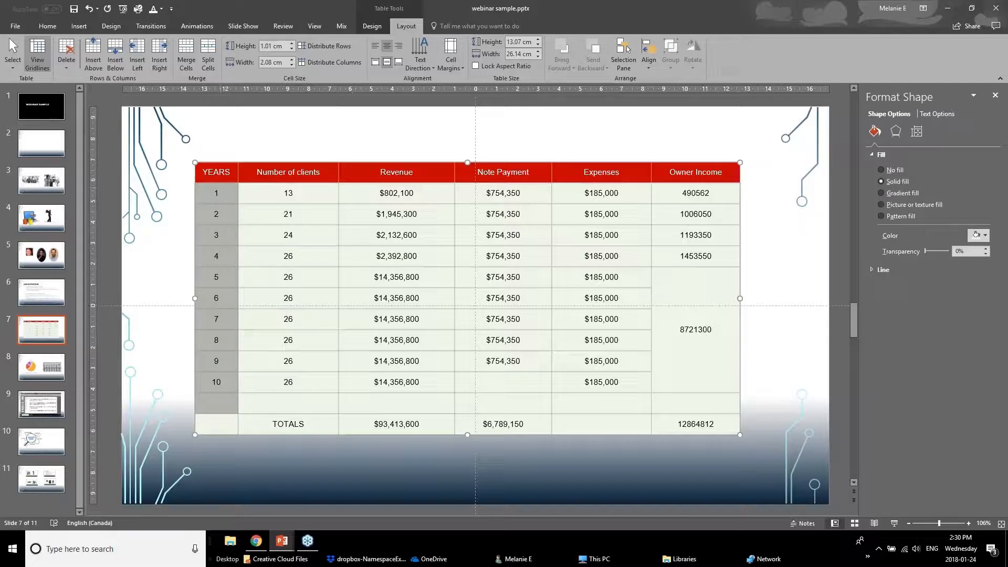
{"action": "left_click", "coordinate": [224, 181]}
{"action": "left_click", "coordinate": [450, 63]}
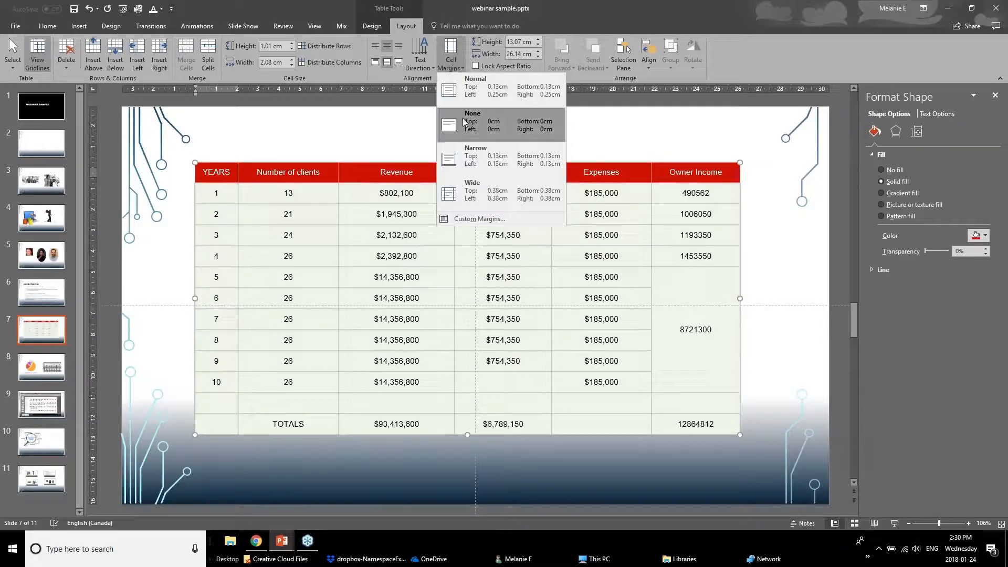
{"action": "left_click", "coordinate": [257, 219]}
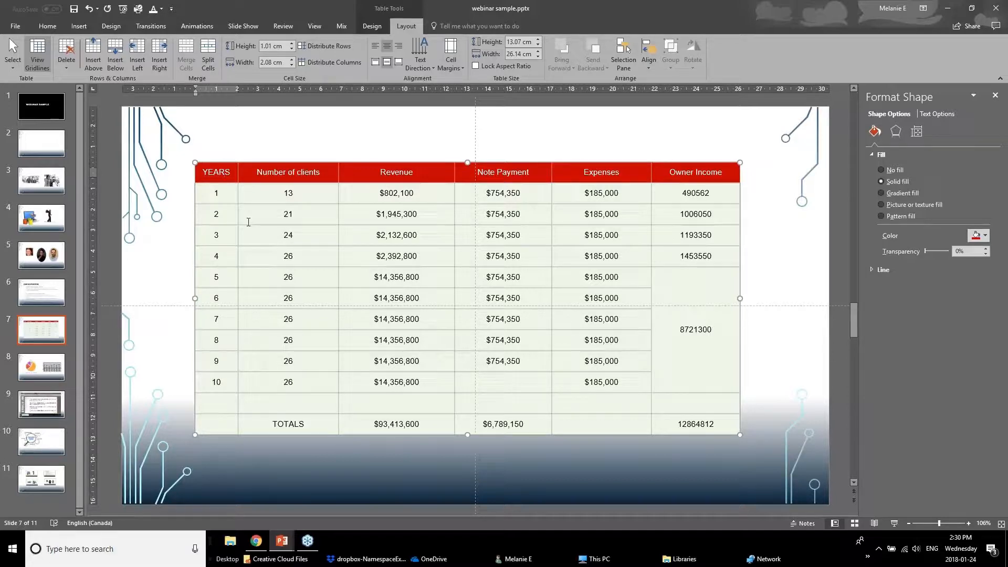
{"action": "left_click", "coordinate": [284, 194]}
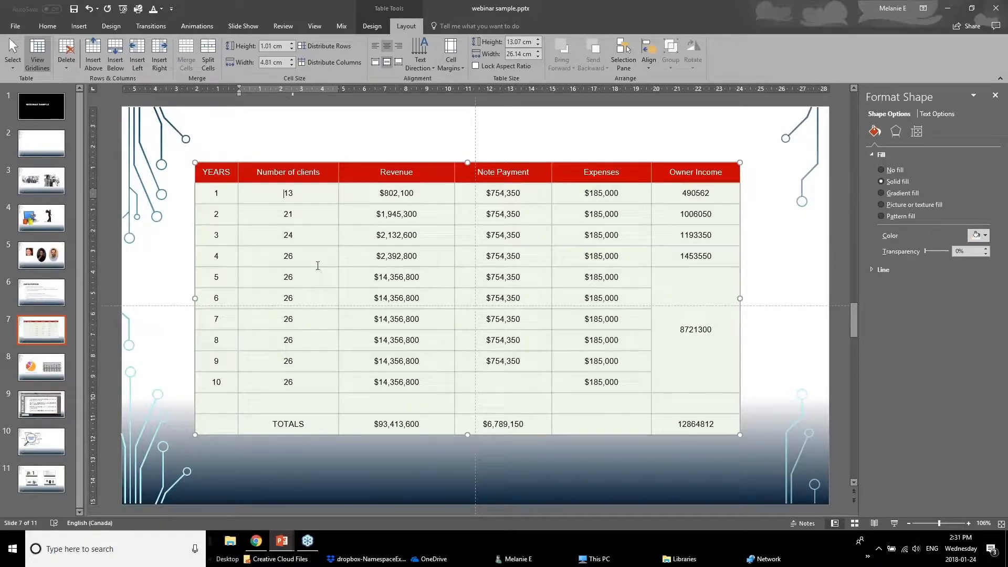
Apply Narrow cell margins to the entire table, including the header row
{"action": "mouse_move", "coordinate": [234, 178]}
{"action": "left_mouse_down"}
{"action": "mouse_move", "coordinate": [703, 349]}
{"action": "mouse_move", "coordinate": [735, 428]}
{"action": "left_mouse_up"}
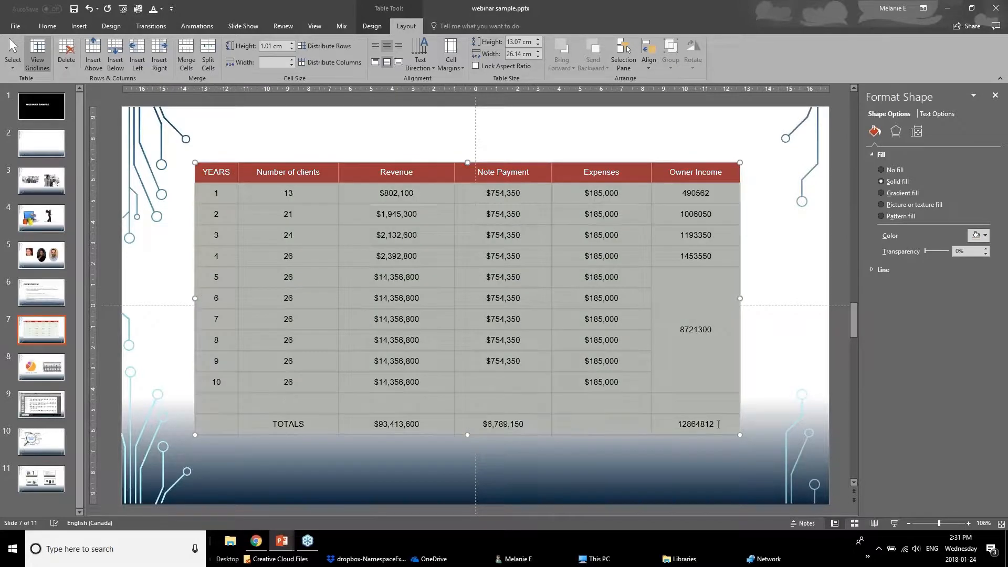
{"action": "left_click", "coordinate": [443, 71]}
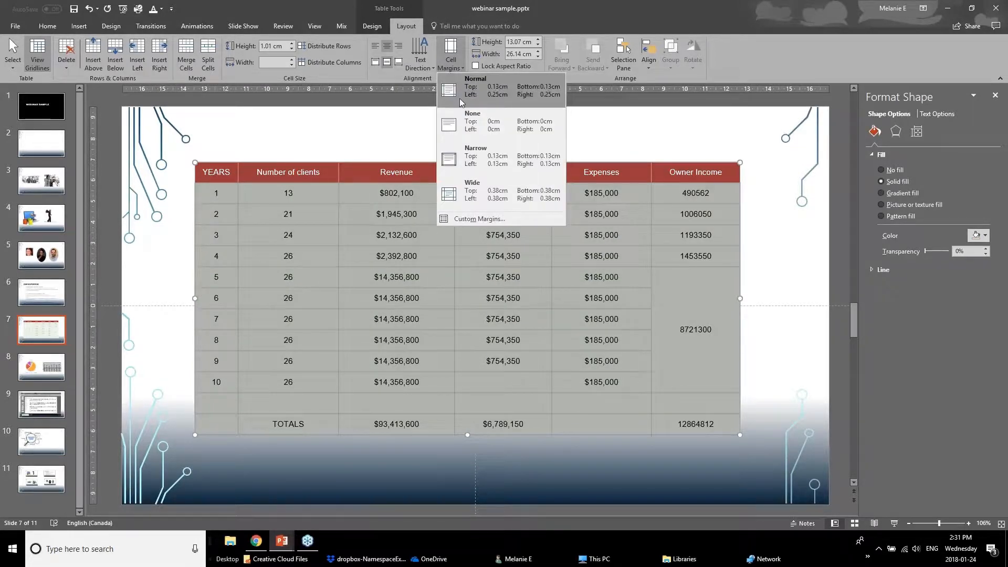
{"action": "left_click", "coordinate": [484, 175]}
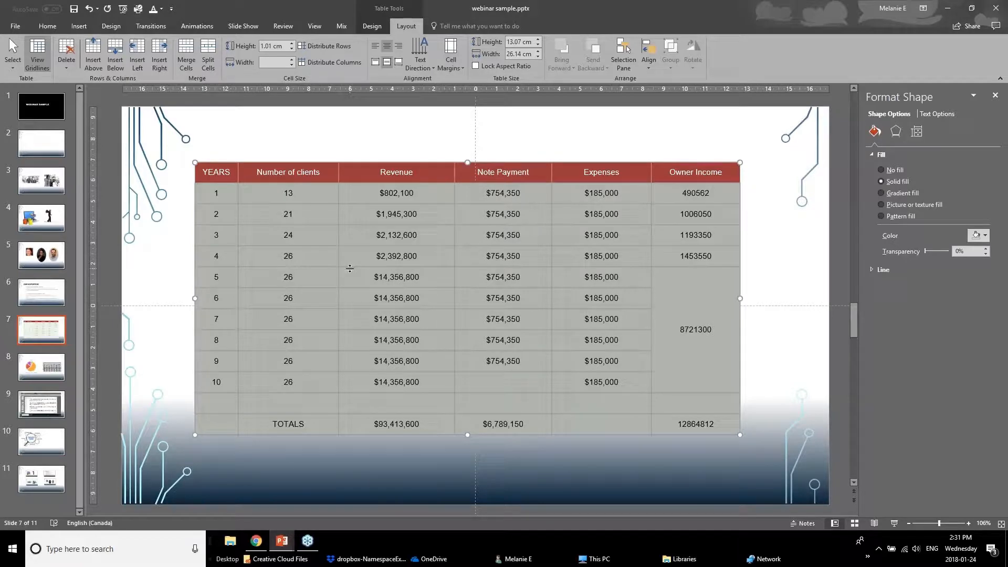
{"action": "left_click", "coordinate": [409, 194]}
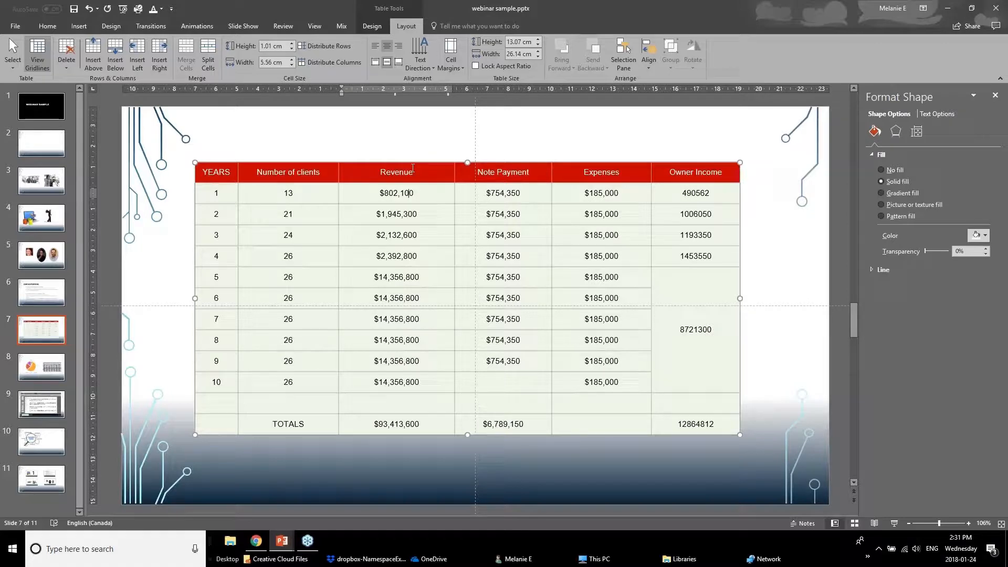
Select the whole table and open its text box formatting options to view alignment, text direction and margins
{"action": "key", "text": "Escape"}
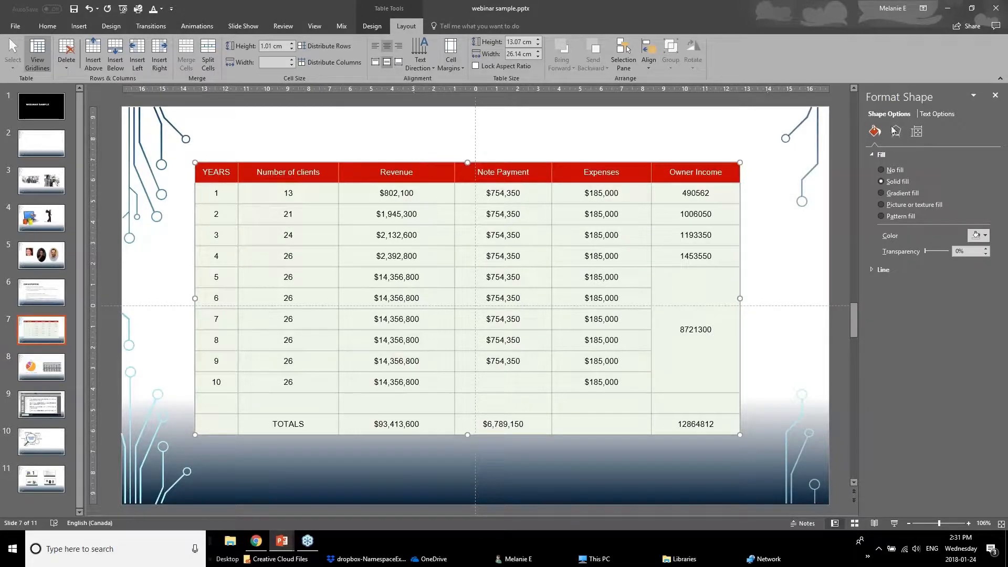
{"action": "right_click", "coordinate": [678, 160]}
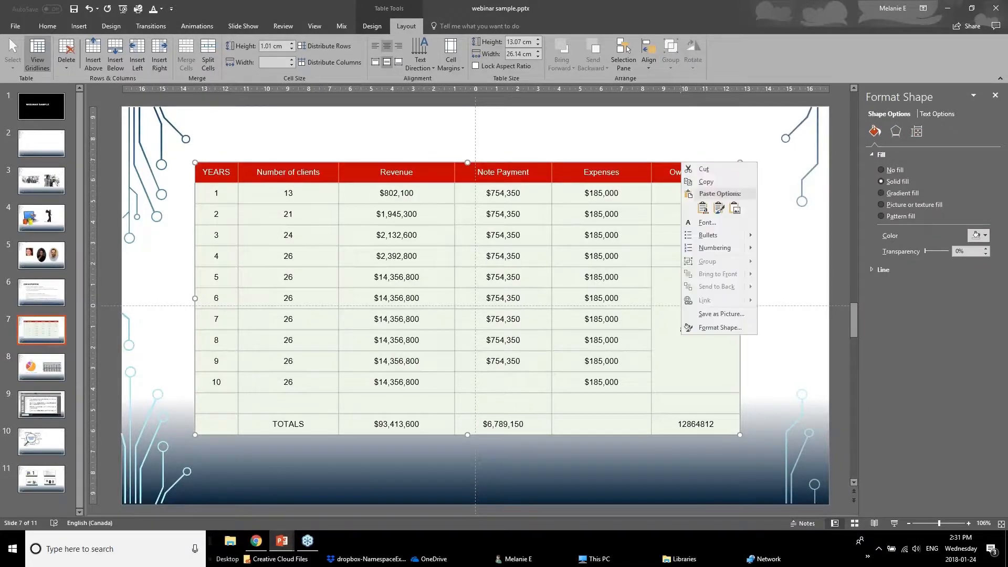
{"action": "left_click", "coordinate": [706, 331]}
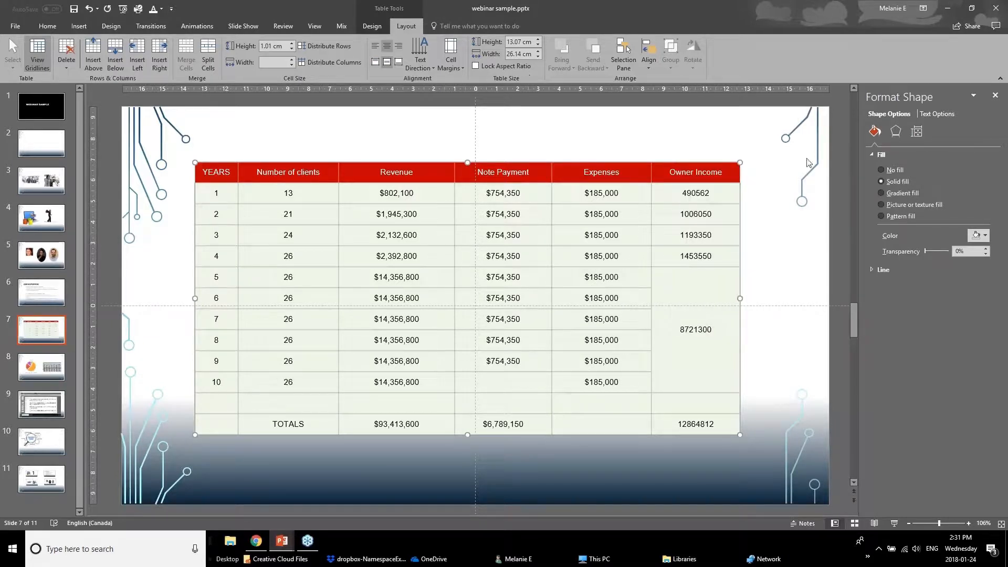
{"action": "left_click", "coordinate": [931, 115]}
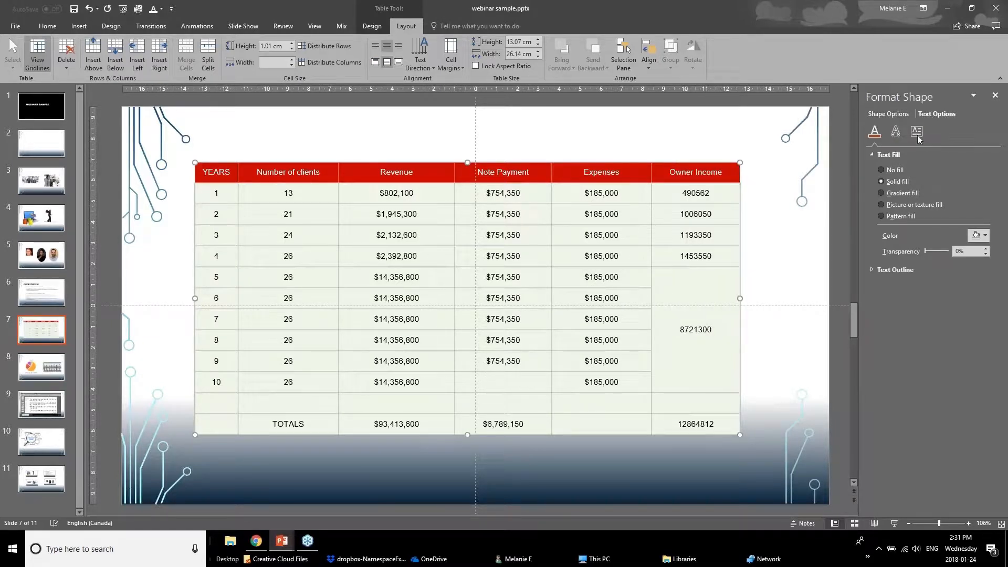
{"action": "left_click", "coordinate": [916, 132]}
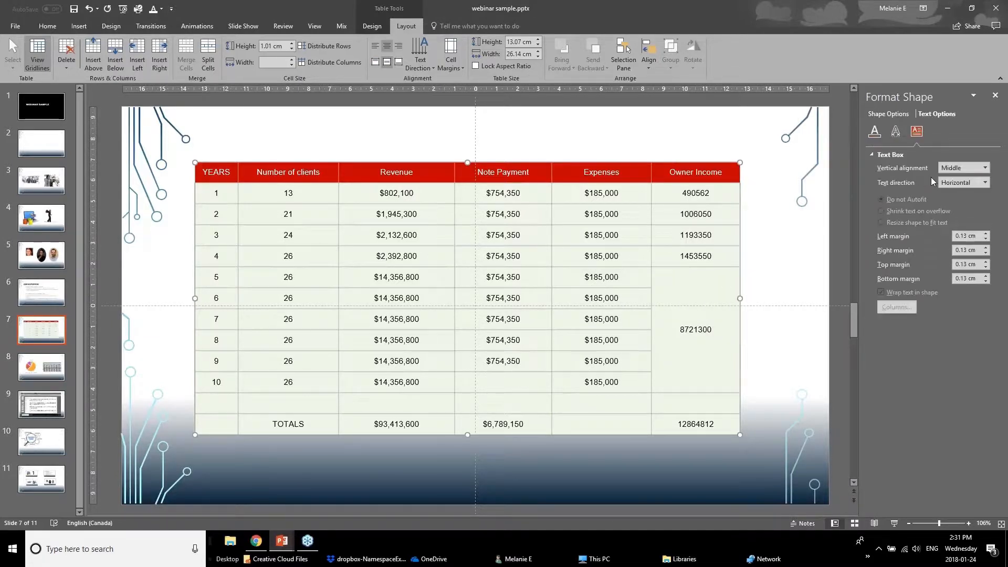
Select the merged Owner Income cell beside years 5 to 10 and the table's TOTALS row to point them out
{"action": "left_click", "coordinate": [564, 216]}
{"action": "left_click", "coordinate": [583, 276]}
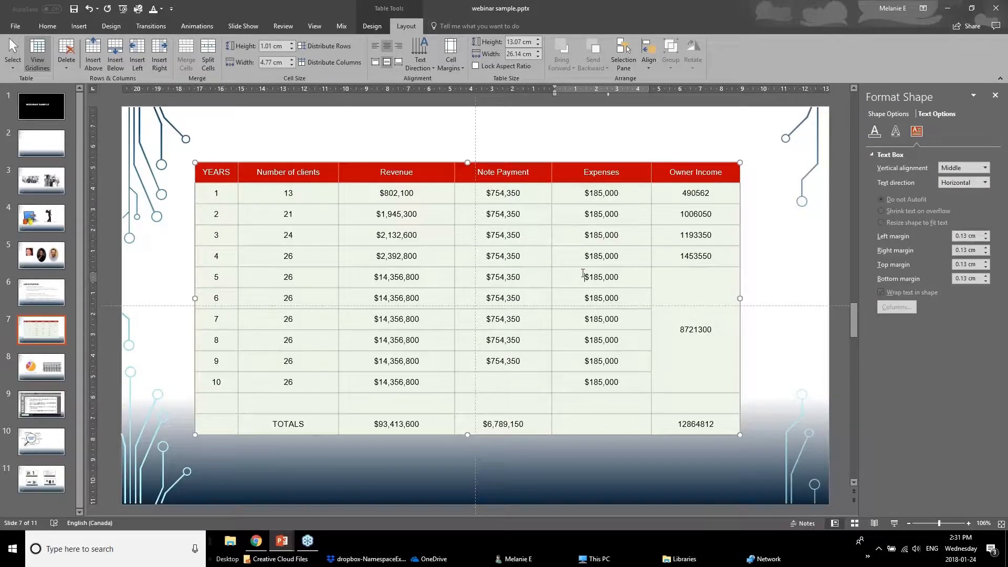
{"action": "left_click_drag", "start_coordinate": [669, 287], "coordinate": [680, 377]}
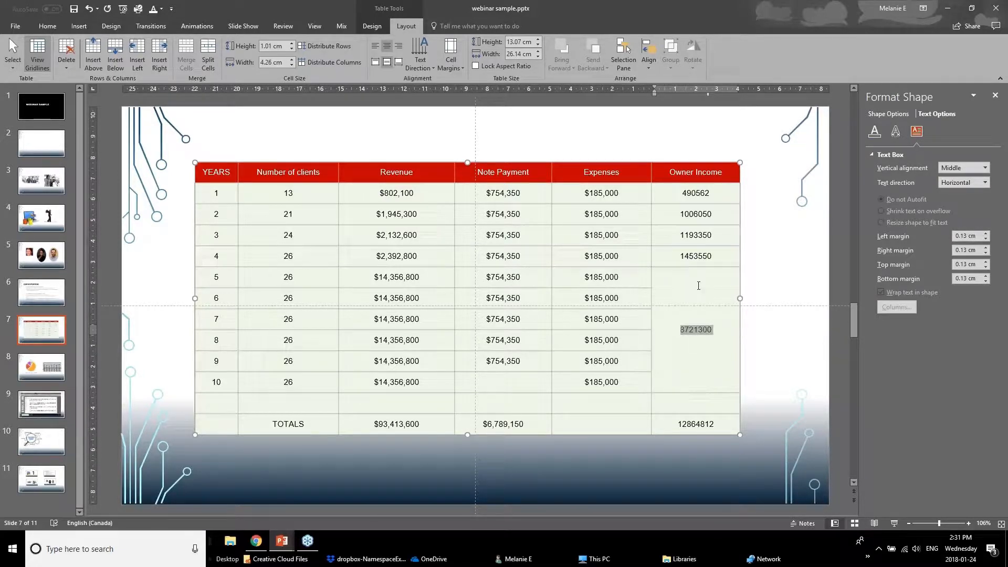
{"action": "left_click", "coordinate": [695, 384]}
{"action": "left_click_drag", "start_coordinate": [704, 427], "coordinate": [227, 429]}
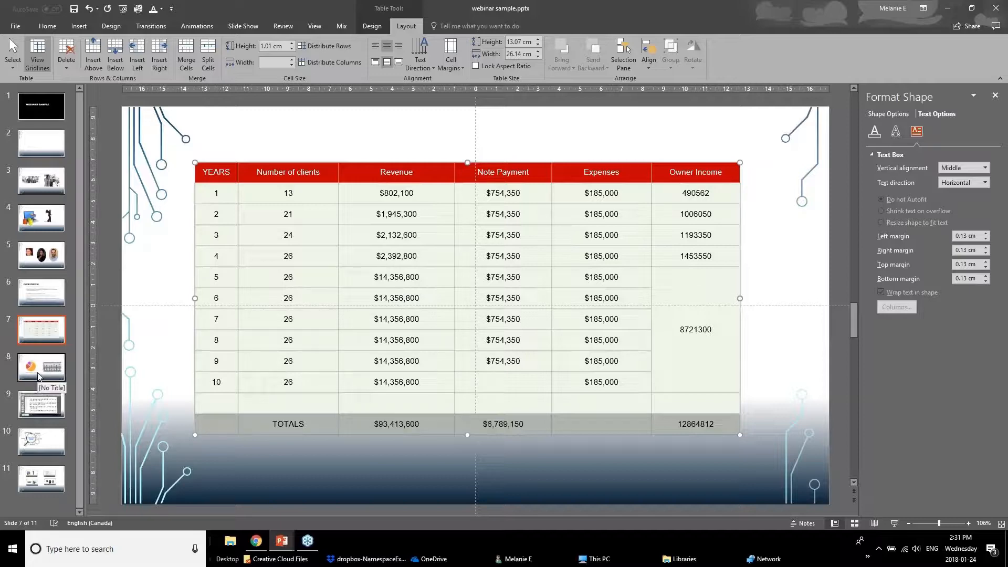
Switch to the Powerpoint Webinar January 2018 v1 presentation and show its "Better Looking Graphs" slide
{"action": "left_click", "coordinate": [282, 541]}
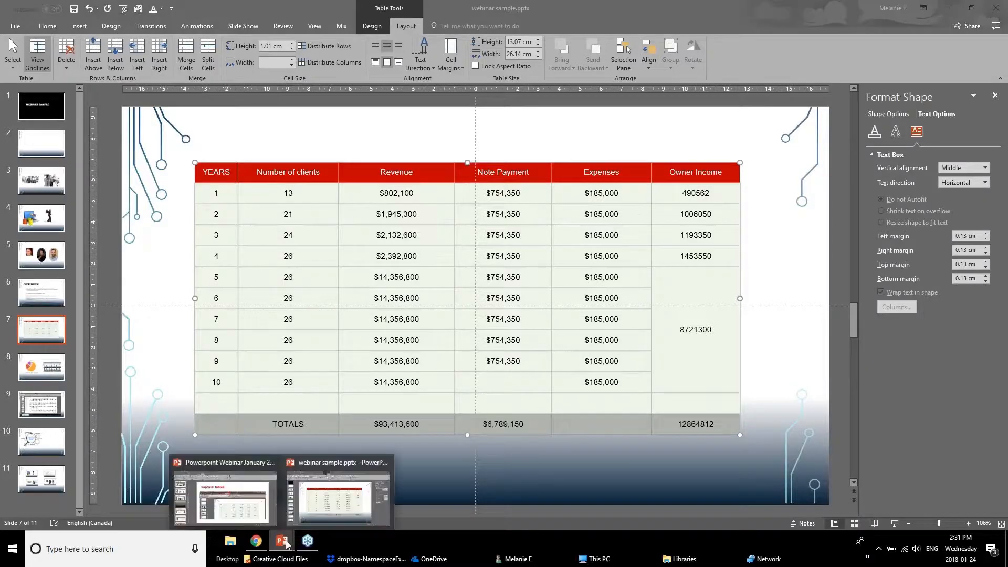
{"action": "left_click", "coordinate": [229, 498]}
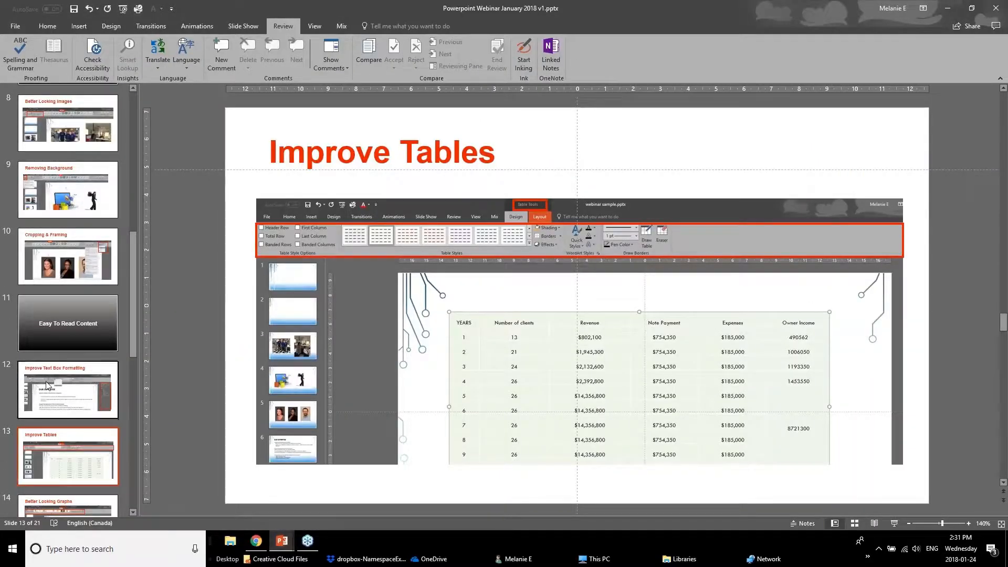
{"action": "left_click", "coordinate": [54, 465]}
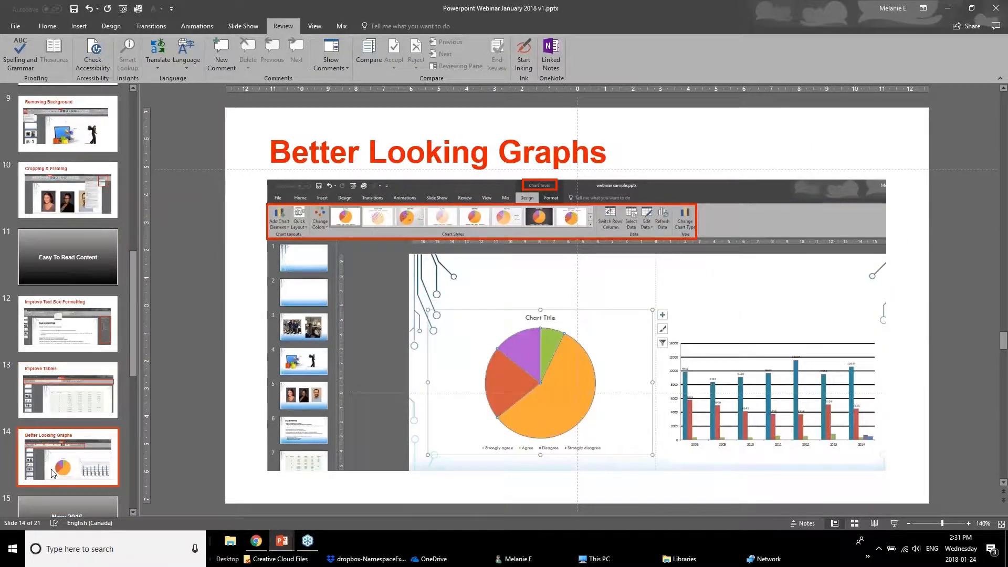
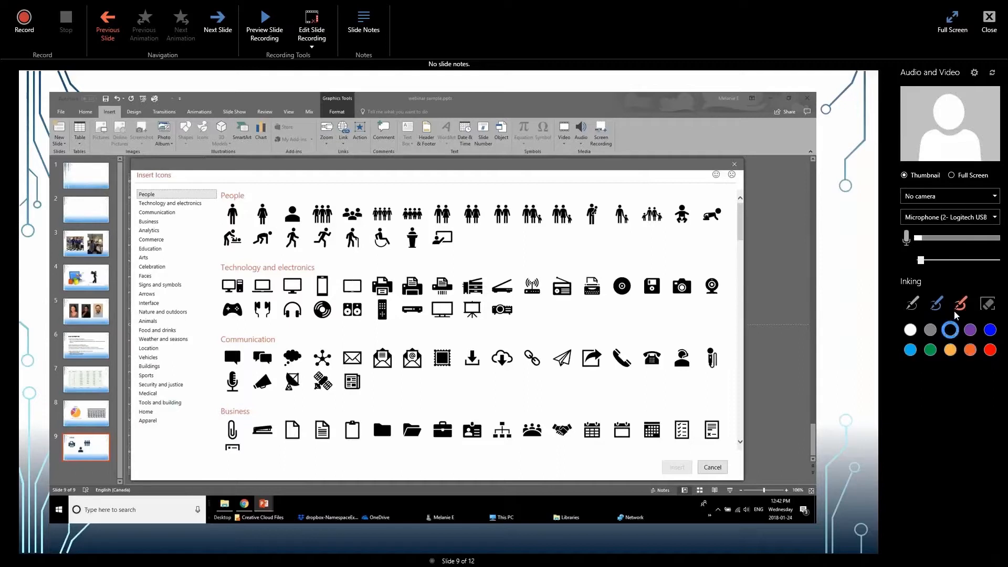
Set the inking colour to orange in the slide recording view
{"action": "left_click", "coordinate": [971, 346]}
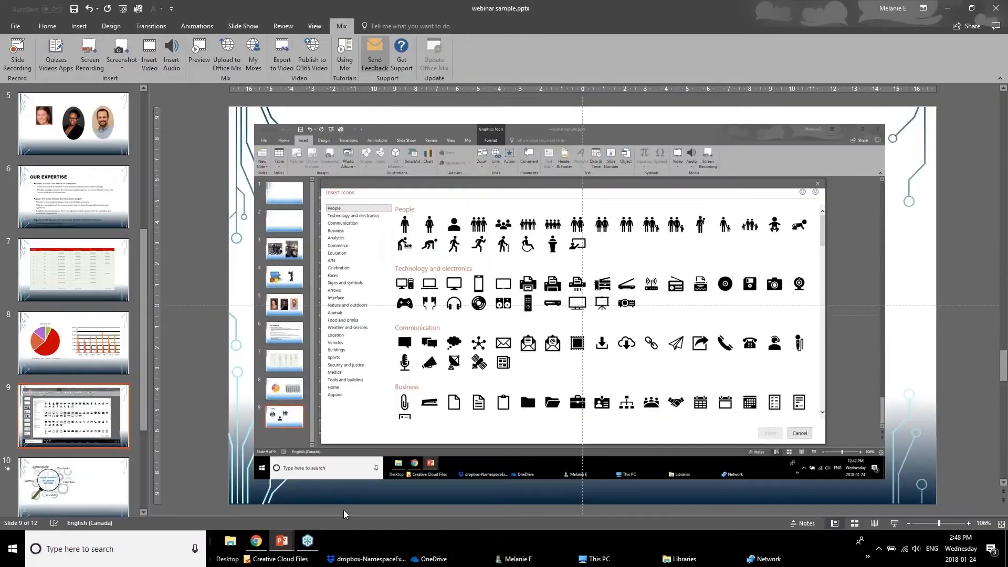
Play the webinar sample slide show from the title slide through to the "Issues caused by lack of systems" slide and exit
{"action": "left_click_drag", "start_coordinate": [353, 498], "coordinate": [367, 407]}
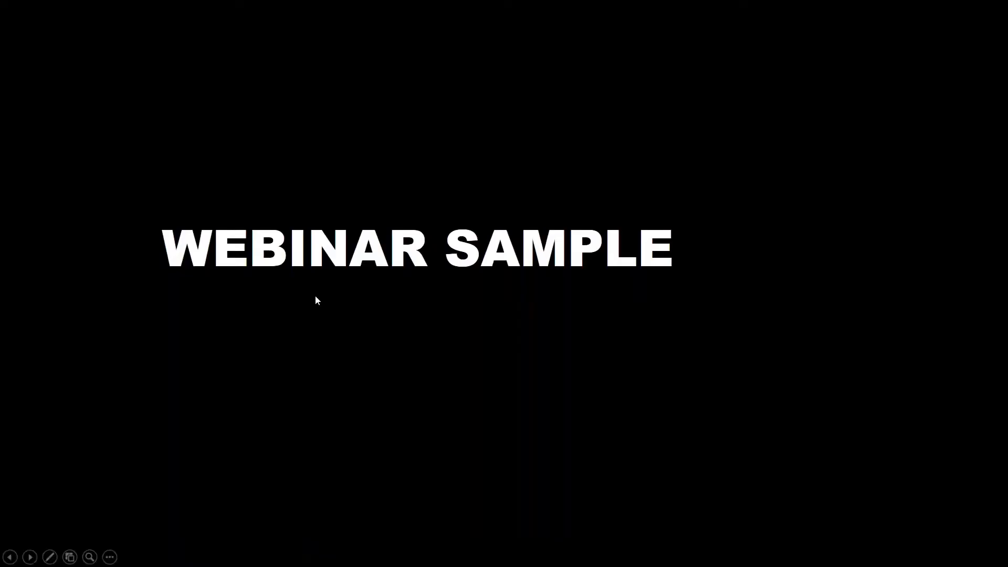
{"action": "left_click", "coordinate": [386, 400]}
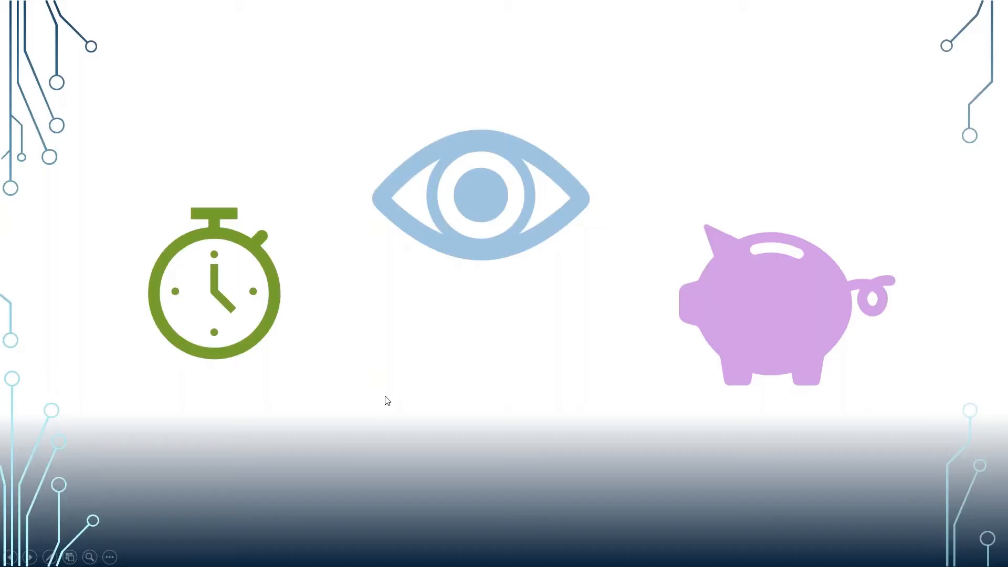
{"action": "left_click", "coordinate": [386, 401]}
{"action": "left_click", "coordinate": [386, 398]}
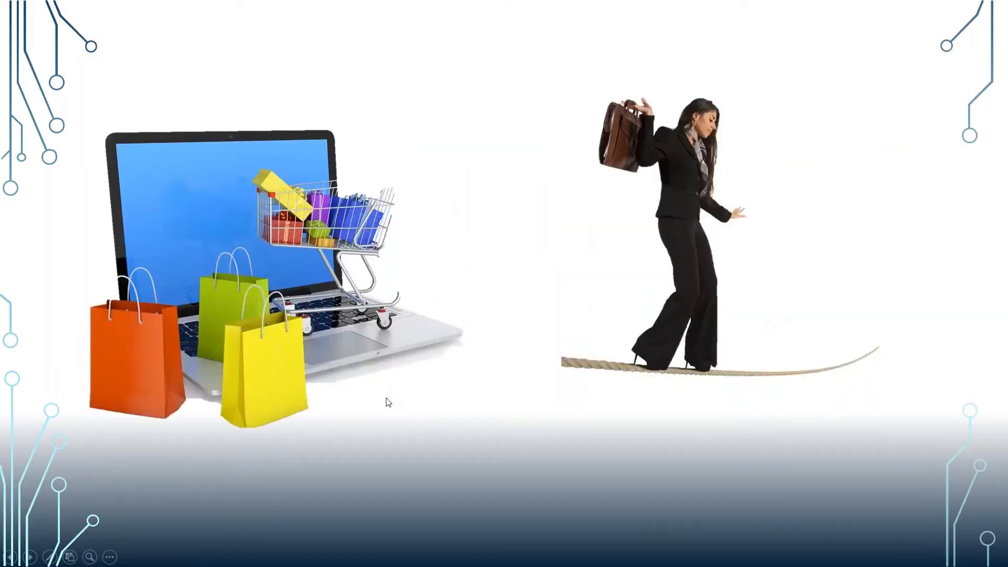
{"action": "left_click", "coordinate": [387, 399]}
{"action": "left_click", "coordinate": [386, 398]}
{"action": "left_click", "coordinate": [386, 398]}
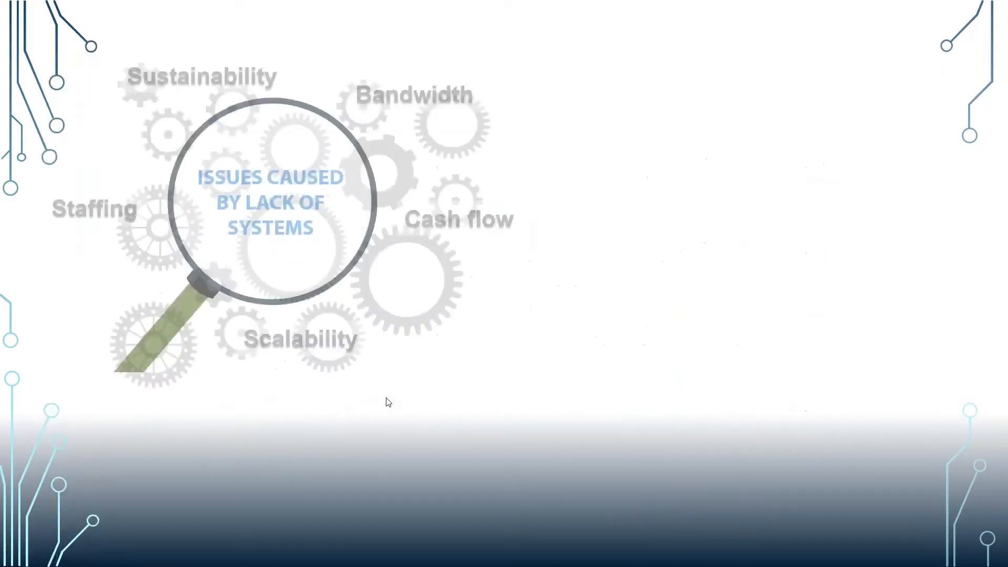
{"action": "key", "text": "Escape"}
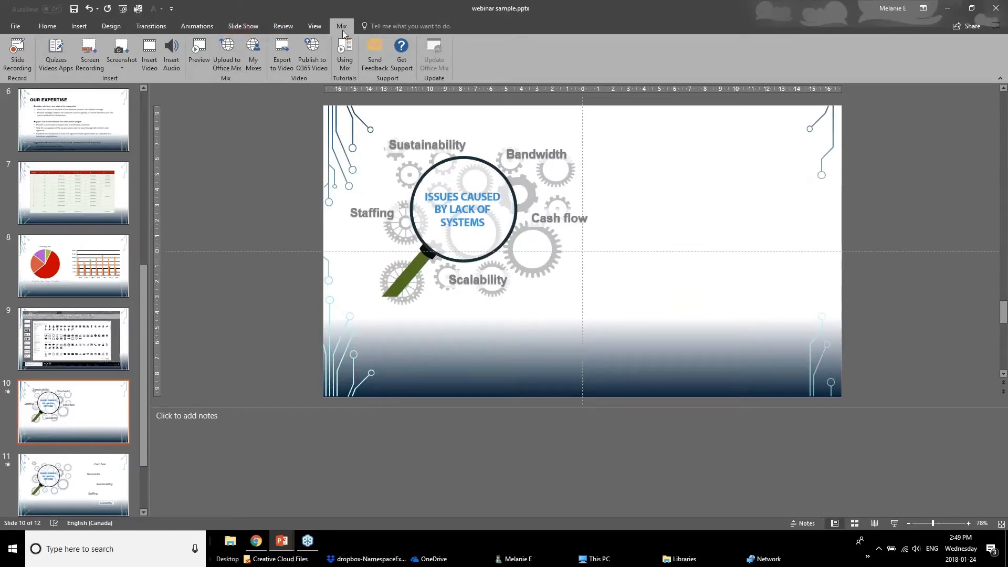
Open the slide recording view for slide 10 and look at its slide notes option
{"action": "left_click", "coordinate": [19, 60]}
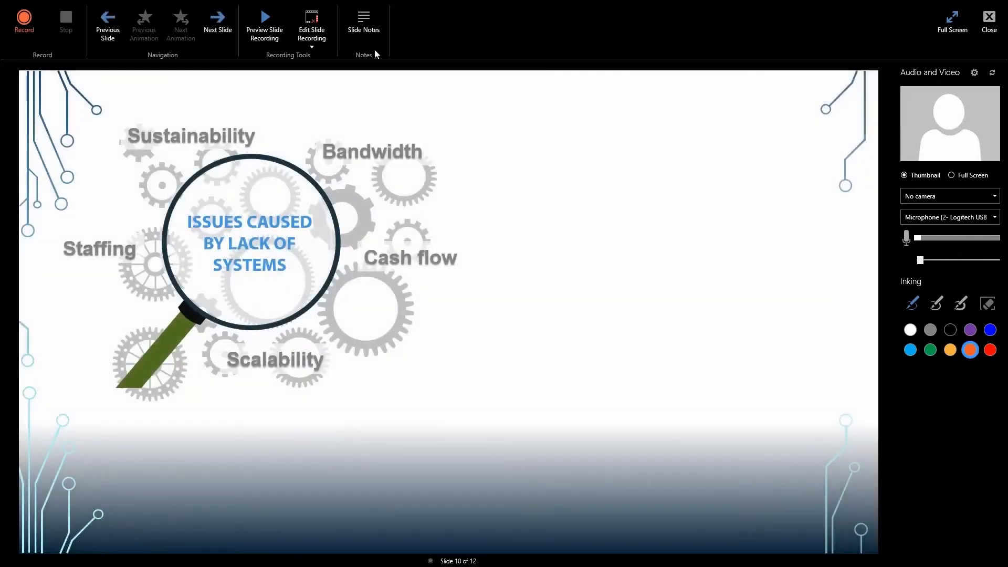
{"action": "left_click", "coordinate": [365, 26]}
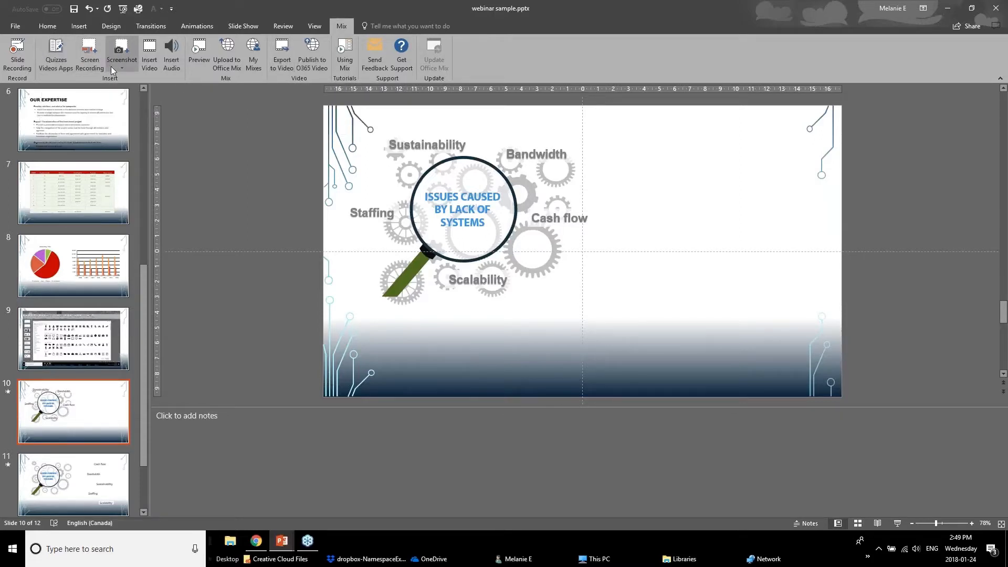
View the Lab Office Add-ins available for quizzes, polls and web content, and close the list
{"action": "left_click", "coordinate": [57, 65]}
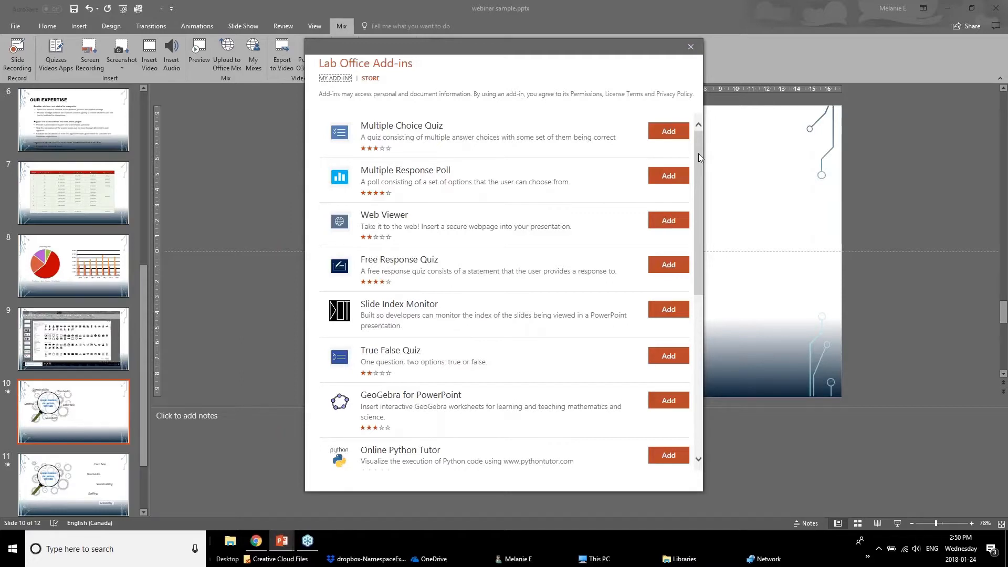
{"action": "left_click", "coordinate": [690, 47]}
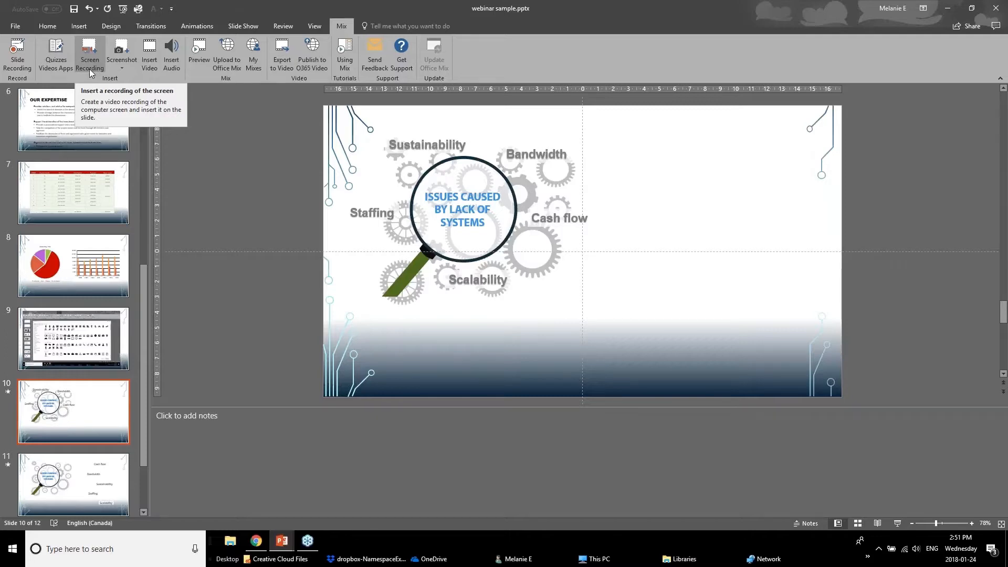
Insert a screen clipping of the other presentation's window showing "New MIX Extension" on slide 10
{"action": "left_click", "coordinate": [123, 55]}
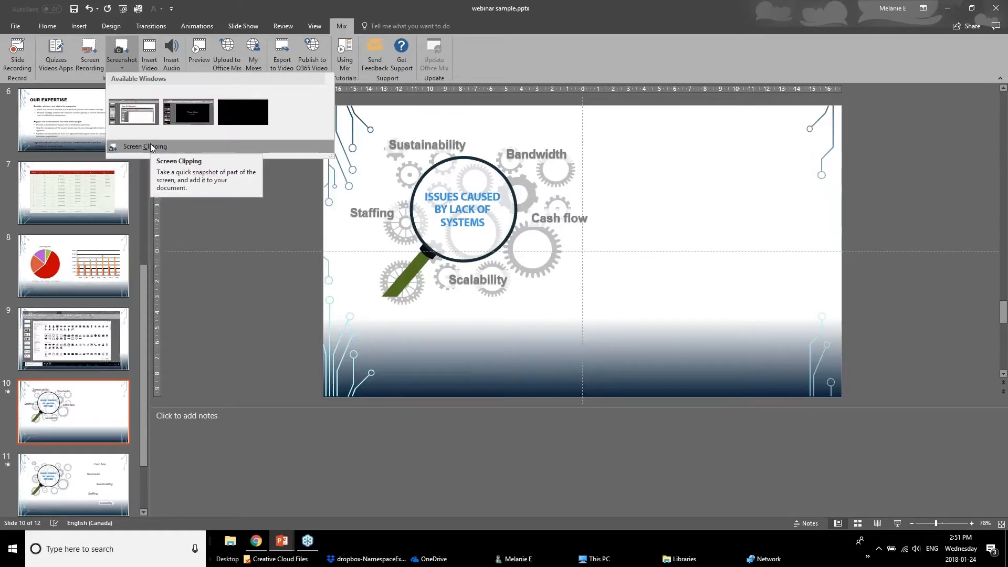
{"action": "left_click", "coordinate": [150, 144]}
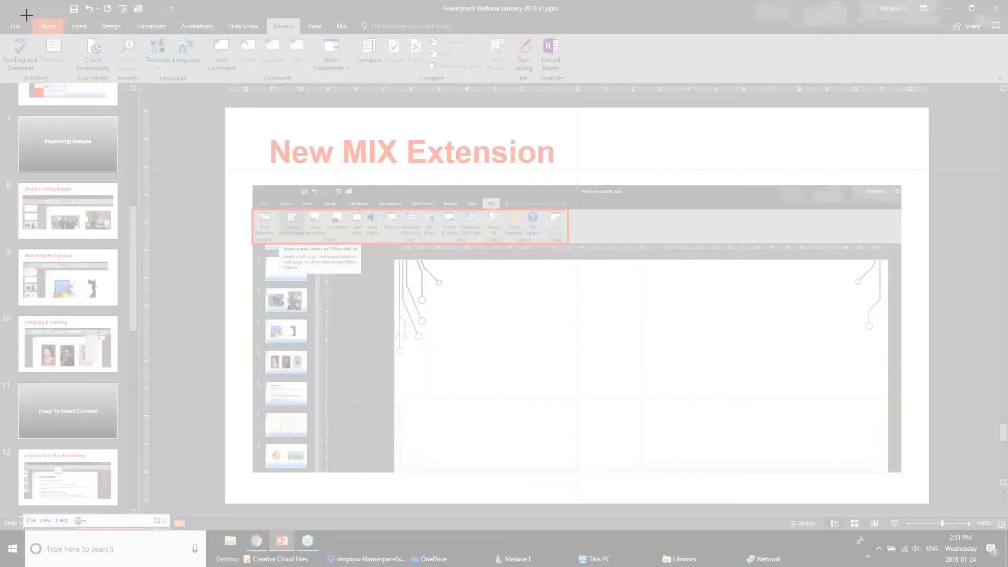
{"action": "left_click_drag", "start_coordinate": [26, 13], "coordinate": [943, 509]}
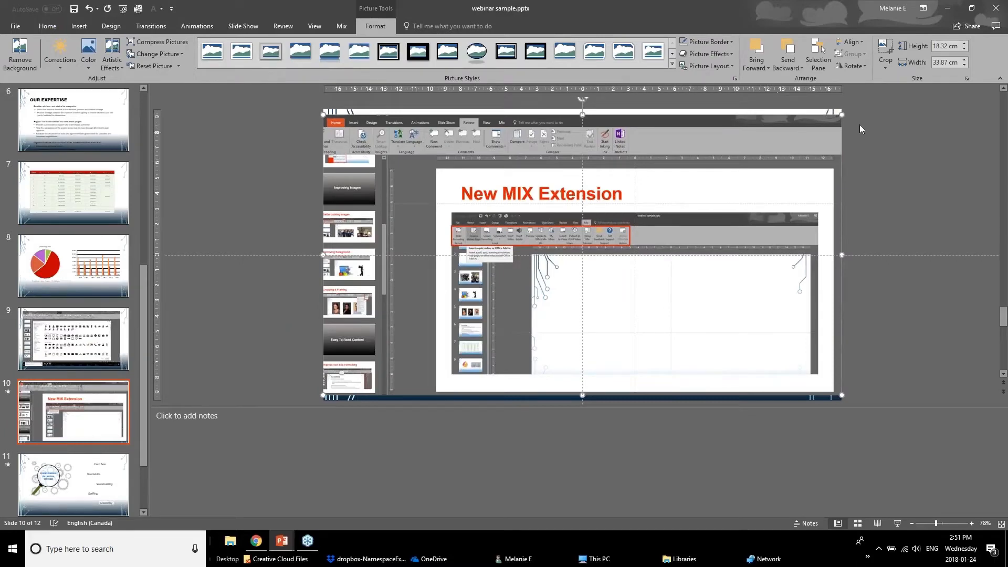
Shrink the screen clipping to about 15.3 cm high by 28.28 cm wide and move it near the slide's centre
{"action": "left_click_drag", "start_coordinate": [842, 113], "coordinate": [757, 160]}
{"action": "left_click_drag", "start_coordinate": [627, 272], "coordinate": [676, 239]}
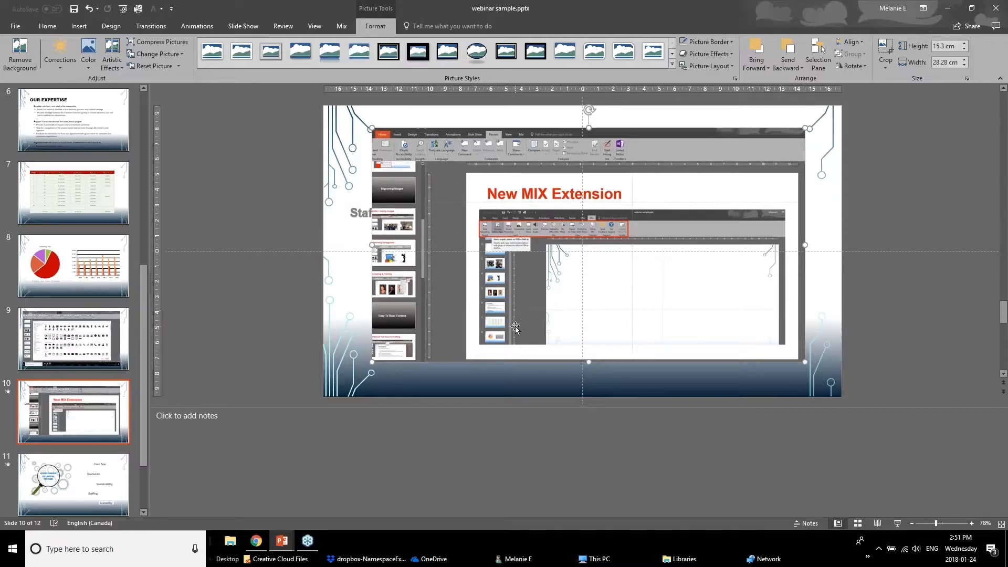
Switch to the Powerpoint Webinar January 2018 v1 presentation and show its "Zoom Feature" slide
{"action": "mouse_move", "coordinate": [284, 546]}
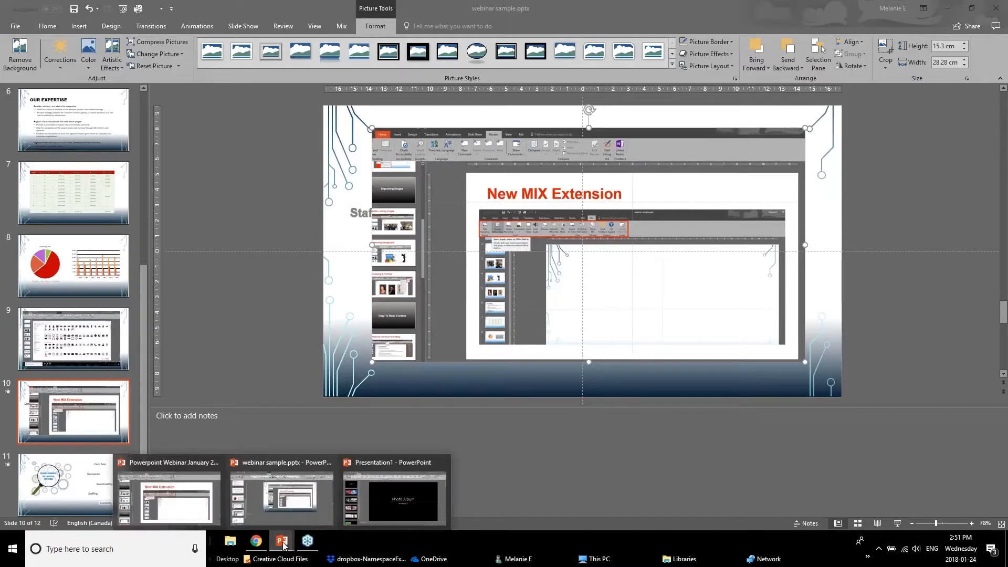
{"action": "left_click", "coordinate": [184, 496]}
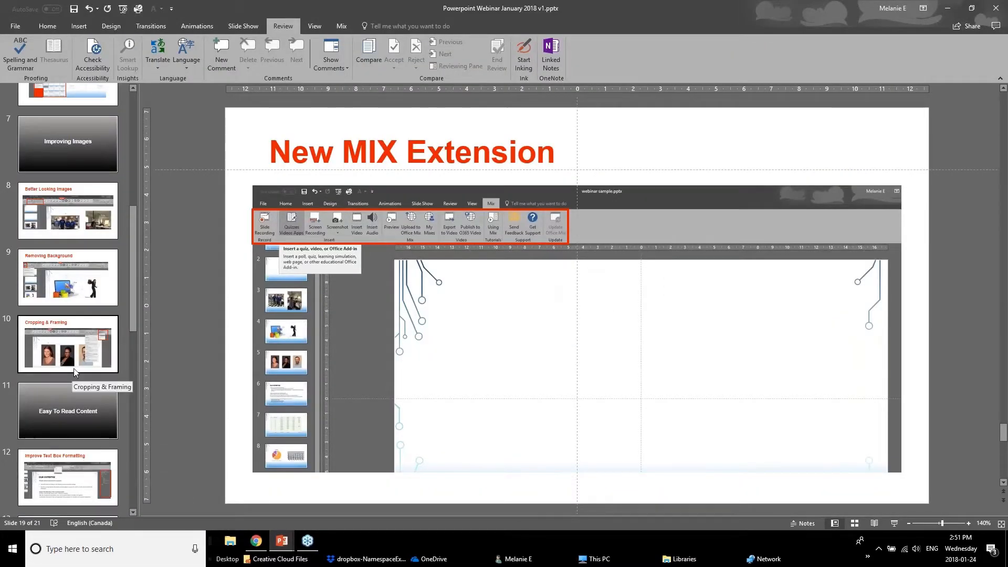
{"action": "scroll", "coordinate": [74, 368], "scroll_direction": "down", "scroll_amount": 10}
{"action": "left_click", "coordinate": [70, 405]}
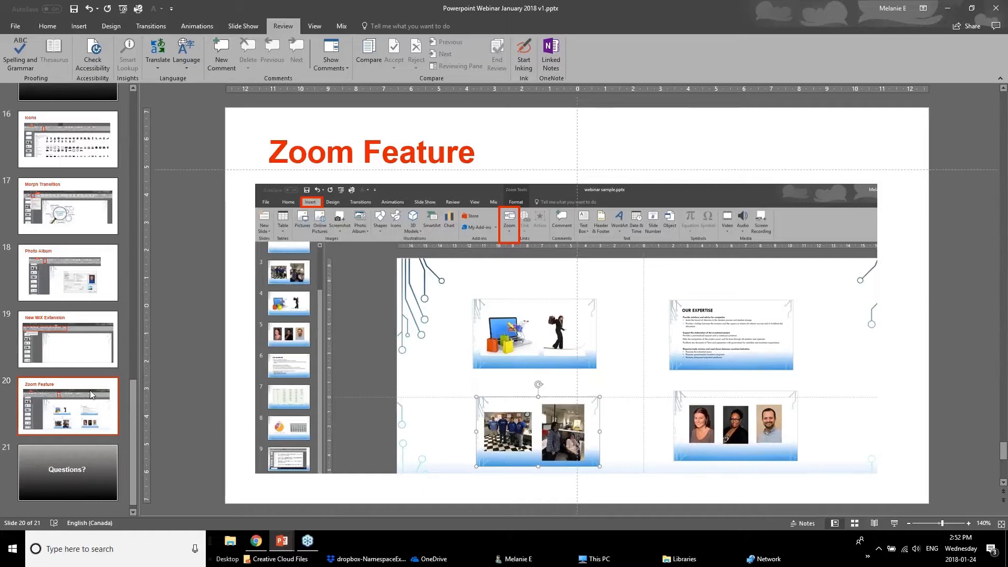
Return to the webinar sample presentation and open slide 2 with the stopwatch, eye and piggy bank icons
{"action": "mouse_move", "coordinate": [282, 540]}
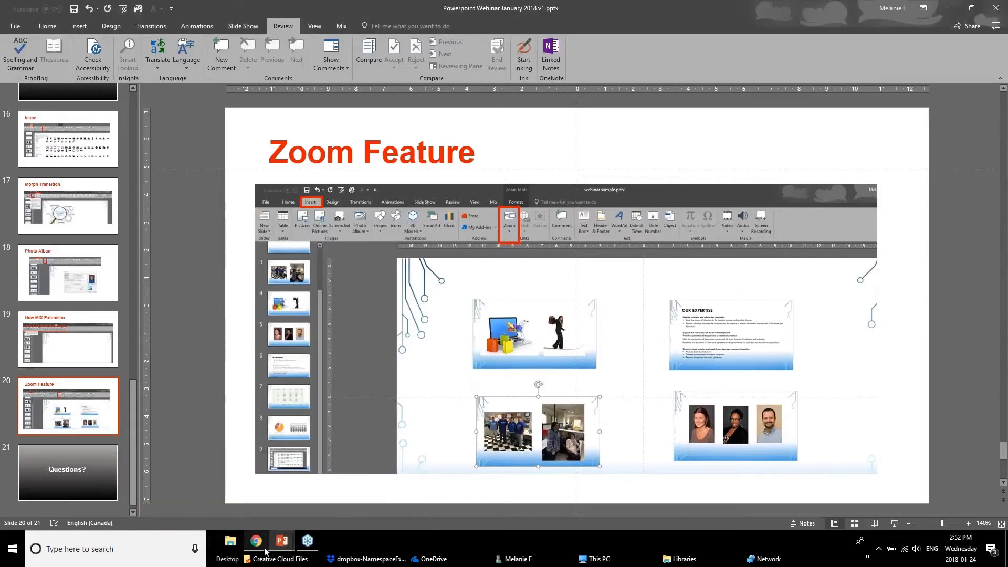
{"action": "left_click", "coordinate": [285, 488]}
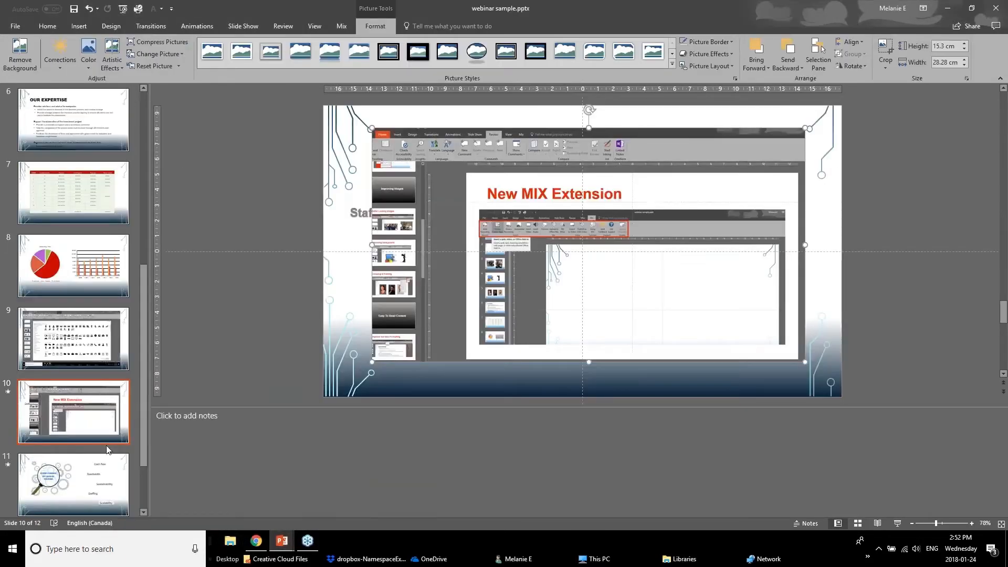
{"action": "scroll", "coordinate": [99, 380], "scroll_direction": "up", "scroll_amount": 15}
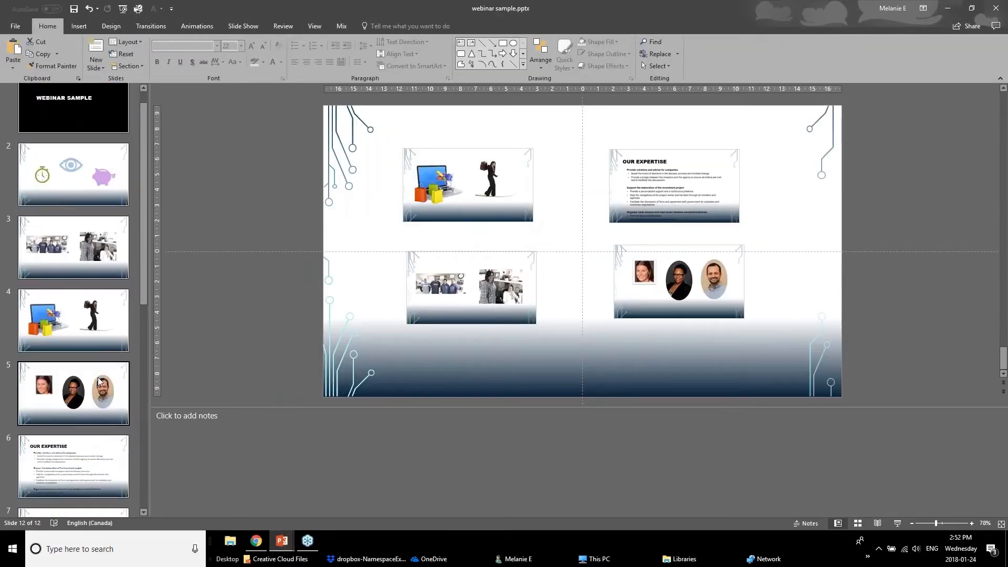
{"action": "left_click", "coordinate": [63, 173]}
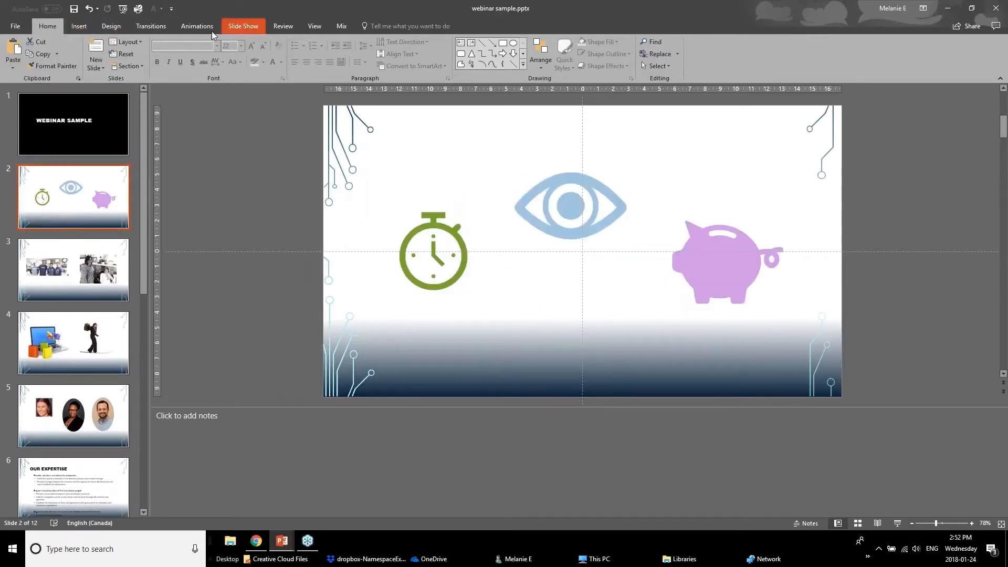
Start inserting a Summary Zoom and choose slides 2, 3, 4, 5 and 6 as its section starts
{"action": "left_click", "coordinate": [81, 27]}
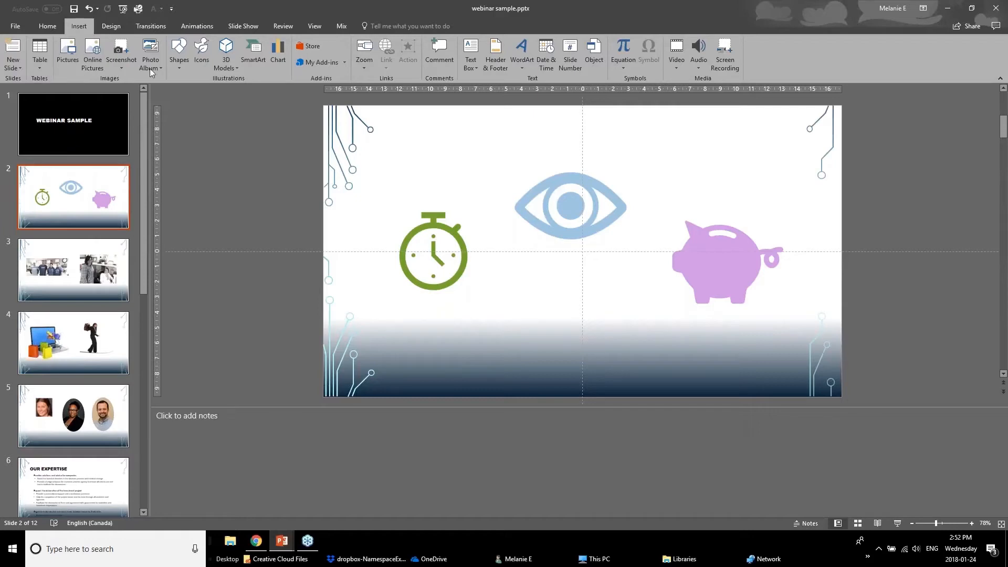
{"action": "left_click", "coordinate": [368, 66]}
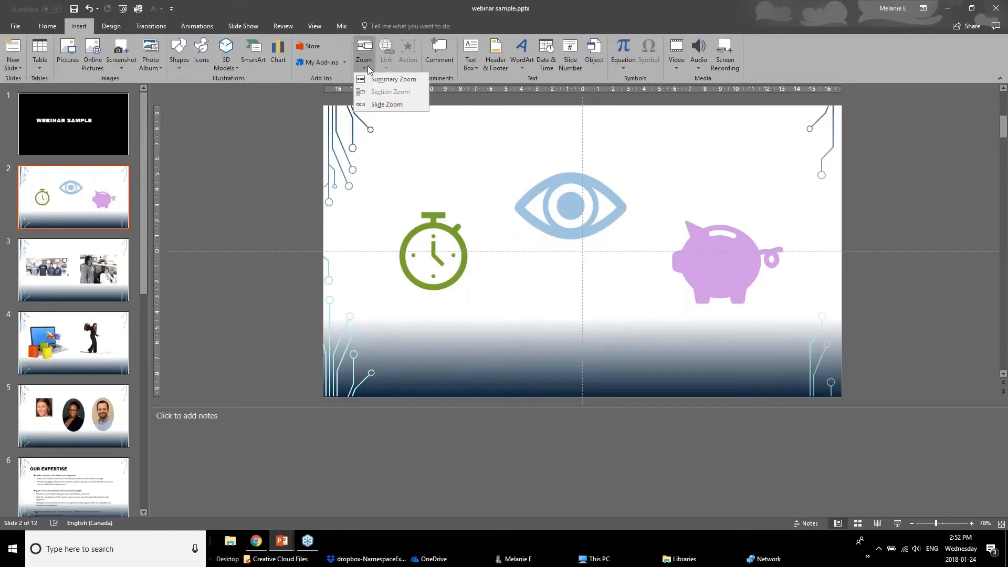
{"action": "left_click", "coordinate": [393, 79]}
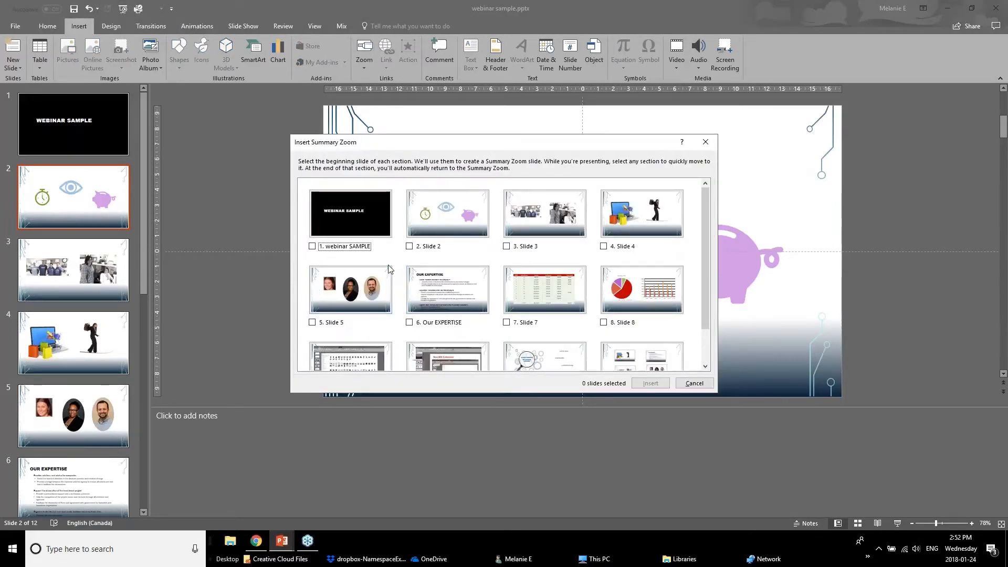
{"action": "left_click", "coordinate": [414, 246]}
{"action": "left_click", "coordinate": [506, 247]}
{"action": "left_click", "coordinate": [603, 246]}
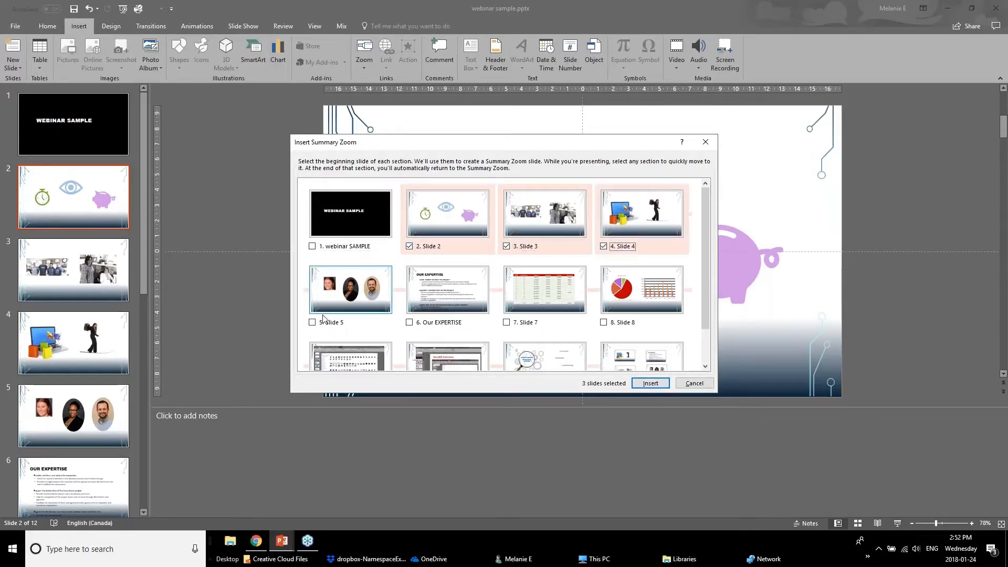
{"action": "left_click", "coordinate": [313, 322]}
{"action": "left_click", "coordinate": [409, 322]}
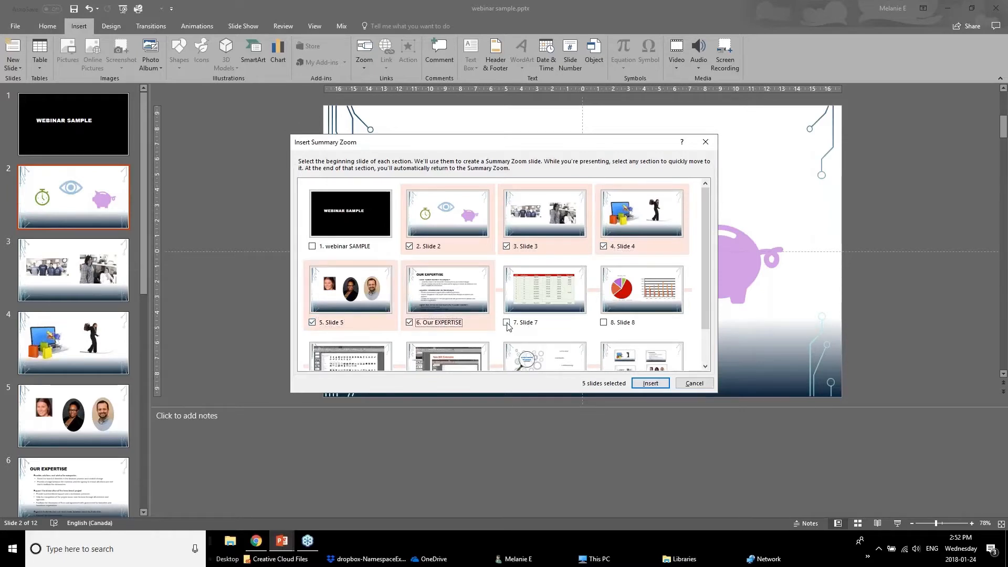